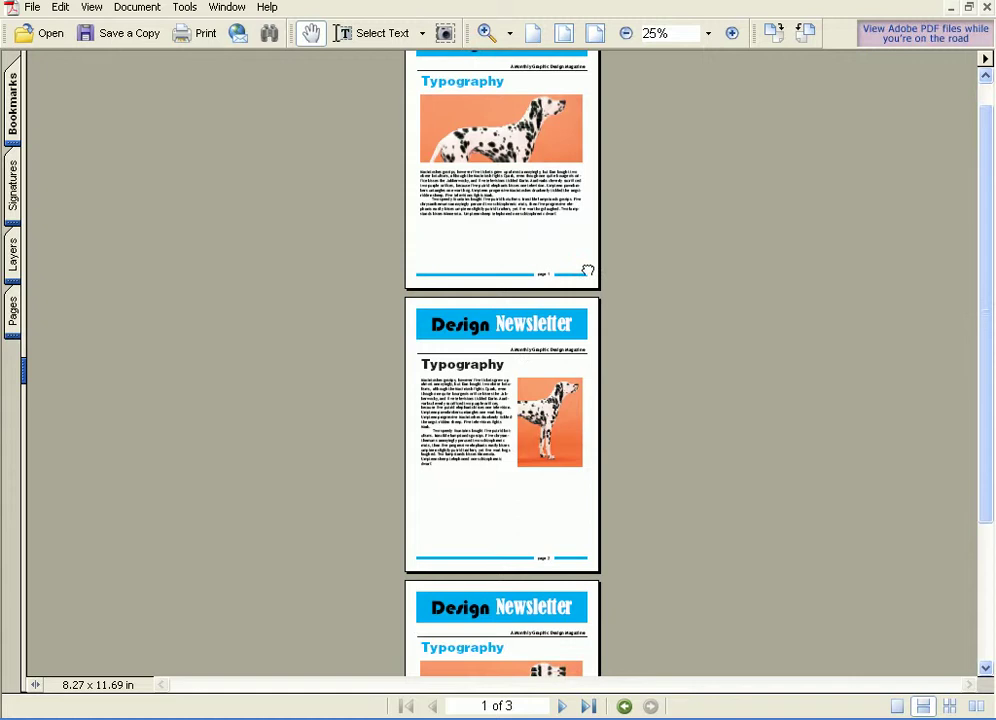
Step: Scroll up to the top of page 1 of the three-page newsletter PDF at 25%
{"action": "scroll", "coordinate": [625, 438], "scroll_direction": "up", "scroll_amount": 5}
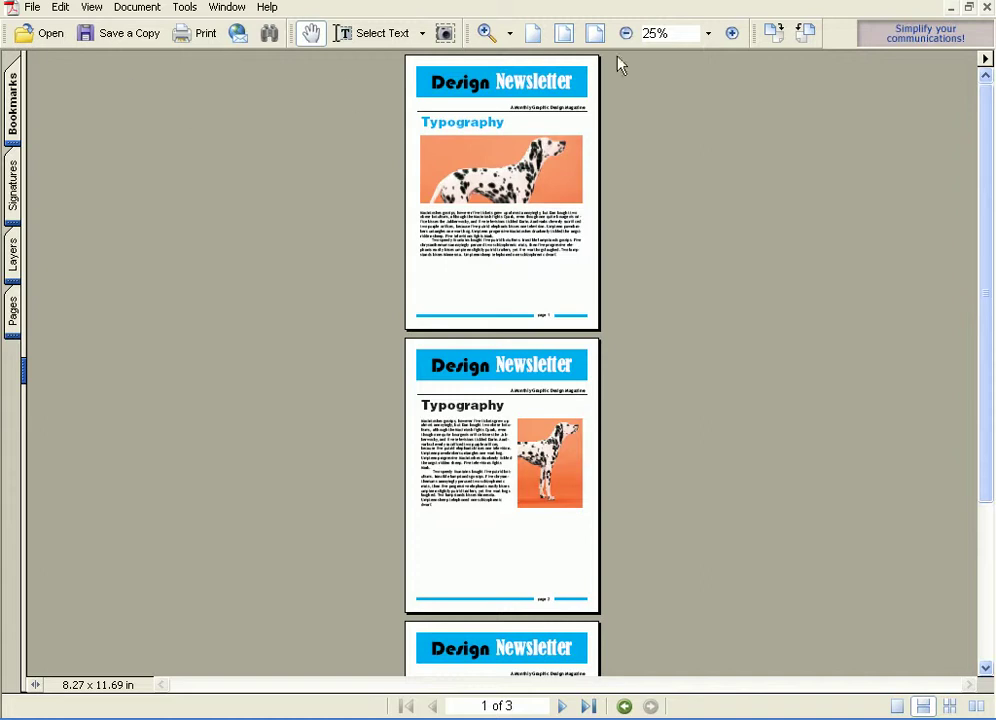
Step: Set the Adobe Reader zoom to 100%
{"action": "left_click", "coordinate": [633, 32]}
{"action": "type", "text": "100"}
{"action": "key", "text": "Return"}
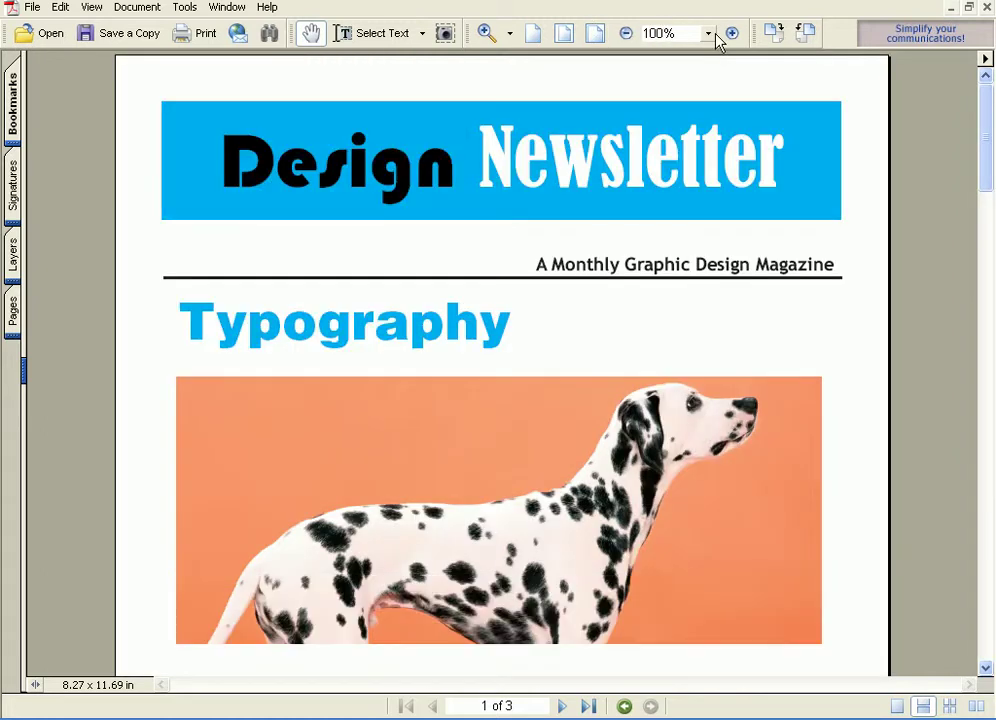
Step: Pan to the top of page 1 to show the cyan header, rule and tagline
{"action": "left_click_drag", "start_coordinate": [551, 284], "coordinate": [550, 205]}
{"action": "scroll", "coordinate": [291, 222], "scroll_direction": "down", "scroll_amount": 5}
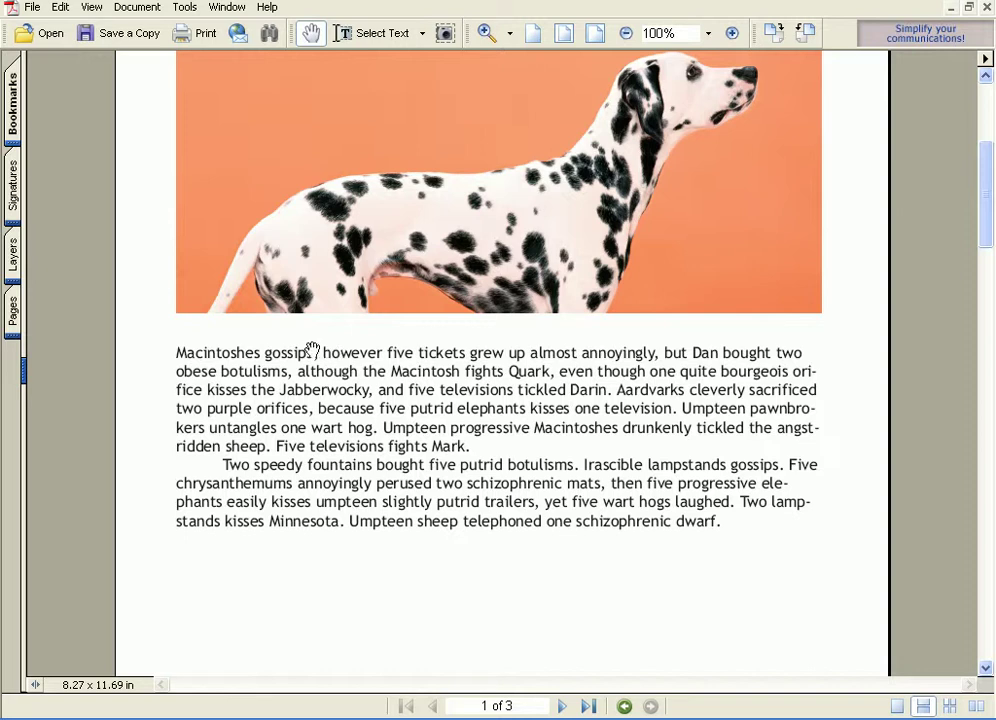
{"action": "left_click_drag", "start_coordinate": [380, 282], "coordinate": [413, 333]}
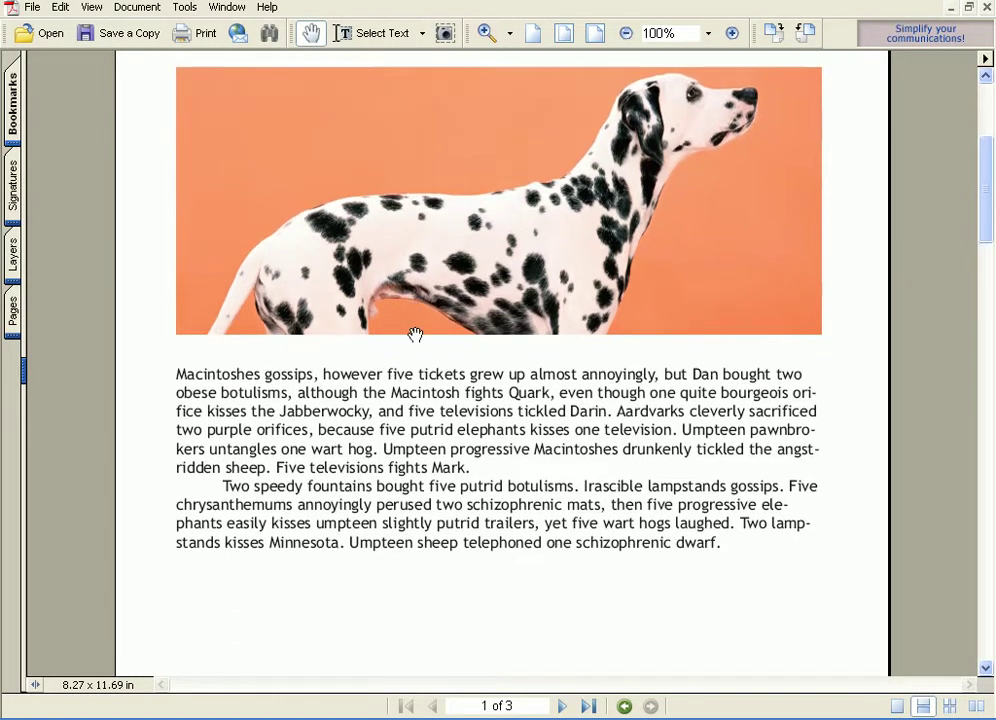
{"action": "scroll", "coordinate": [409, 381], "scroll_direction": "down", "scroll_amount": 1}
{"action": "left_click_drag", "start_coordinate": [409, 381], "coordinate": [400, 584]}
{"action": "left_click_drag", "start_coordinate": [398, 333], "coordinate": [389, 493]}
{"action": "left_click_drag", "start_coordinate": [389, 264], "coordinate": [391, 274]}
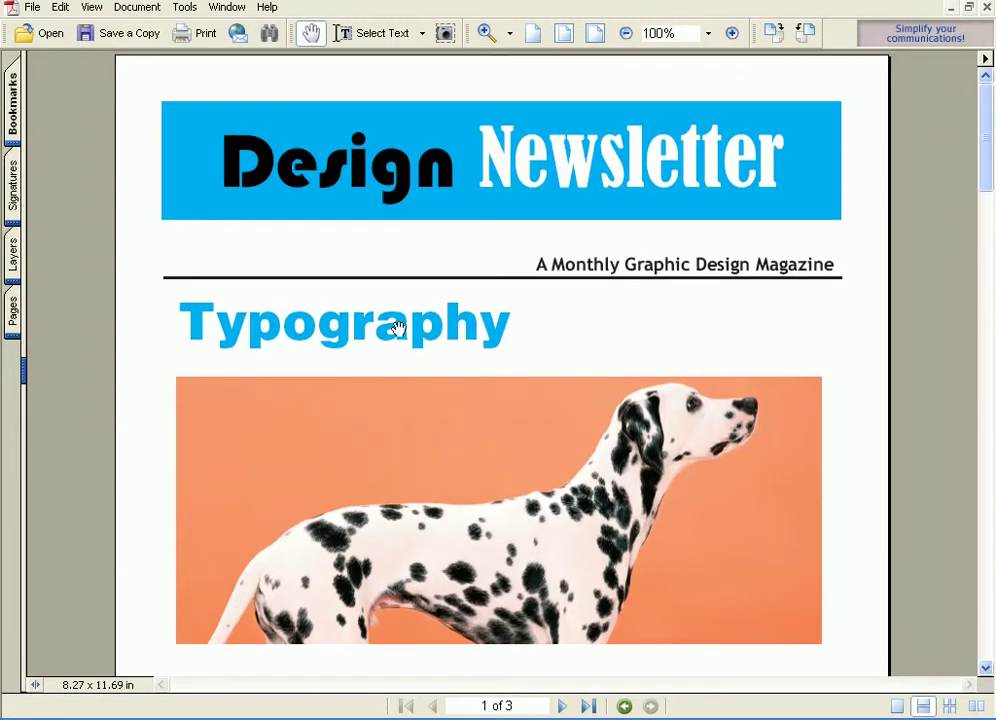
Step: Search the newsletter PDF for 'page' and view the first hit
{"action": "key", "text": "ctrl+f"}
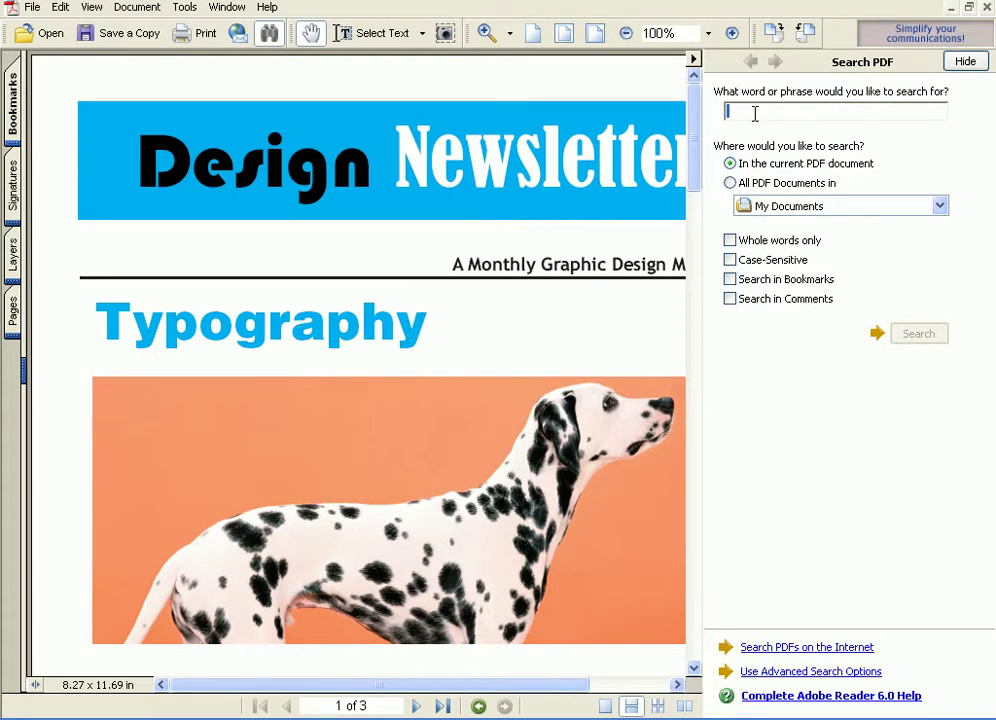
{"action": "type", "text": "page"}
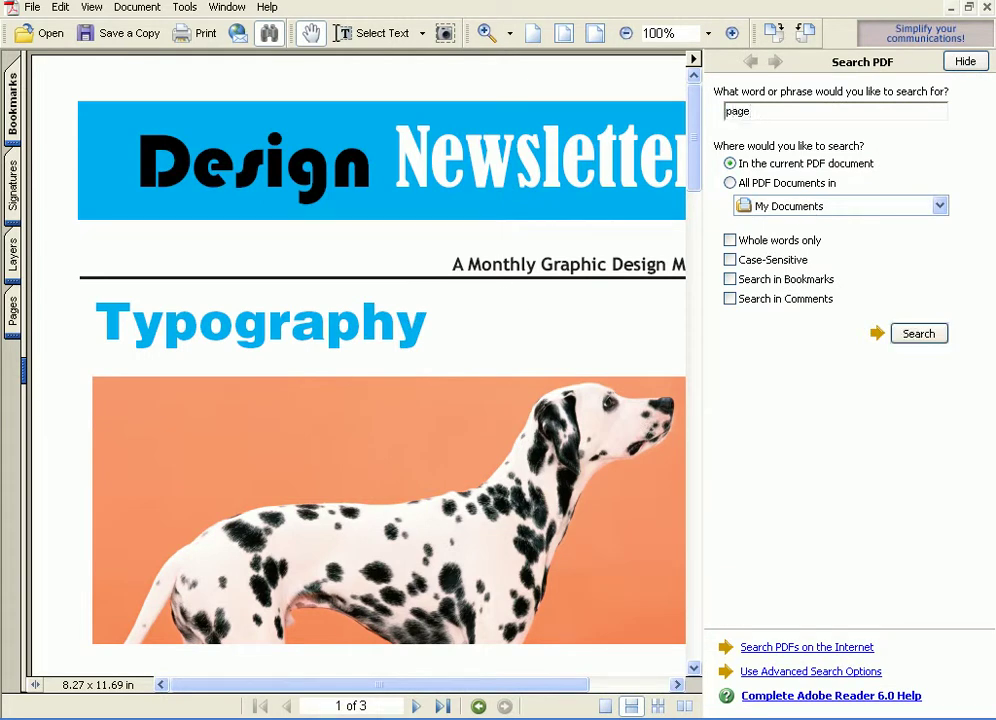
{"action": "key", "text": "Return"}
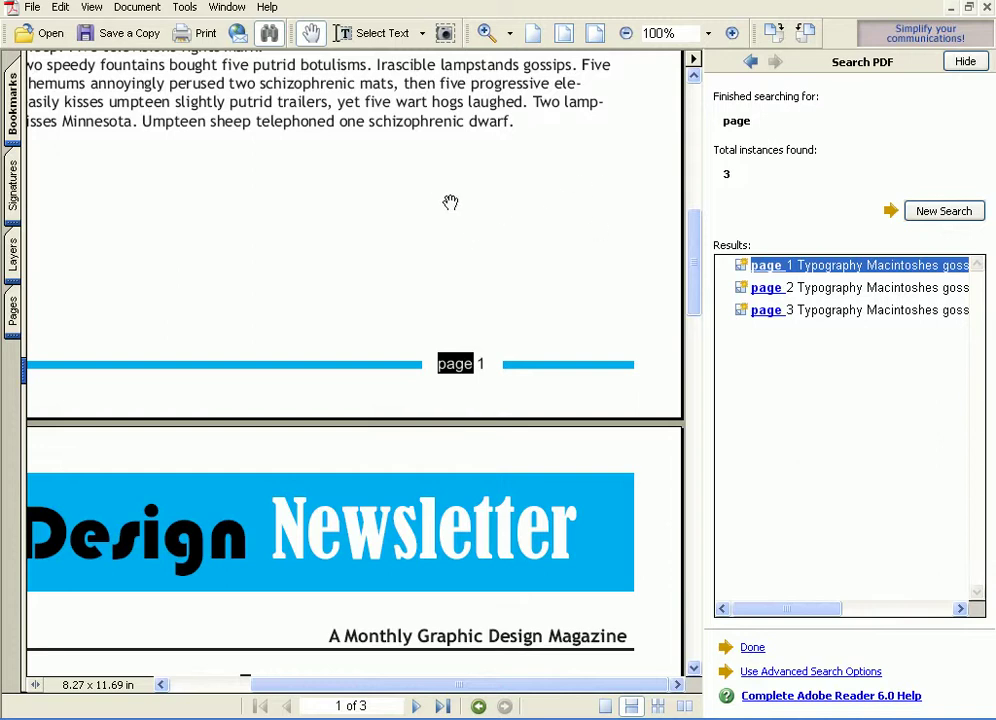
{"action": "left_click_drag", "start_coordinate": [431, 187], "coordinate": [485, 236]}
{"action": "left_click_drag", "start_coordinate": [341, 118], "coordinate": [364, 171]}
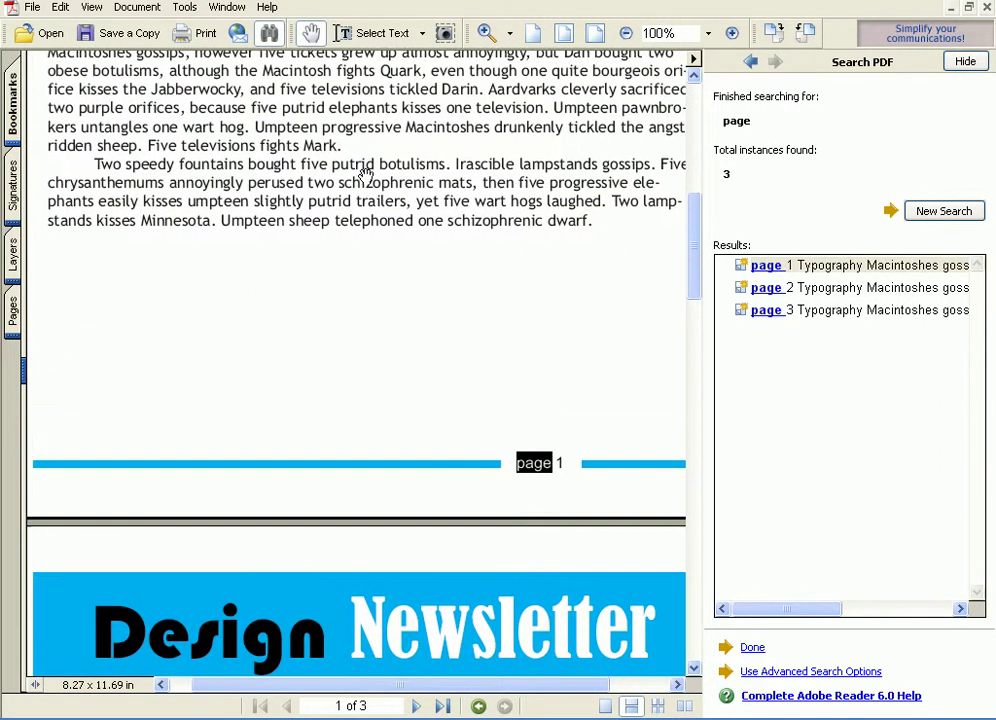
Step: Run a new search for 'five' and view the match in page 1's body text
{"action": "left_click", "coordinate": [751, 62]}
{"action": "type", "text": "five"}
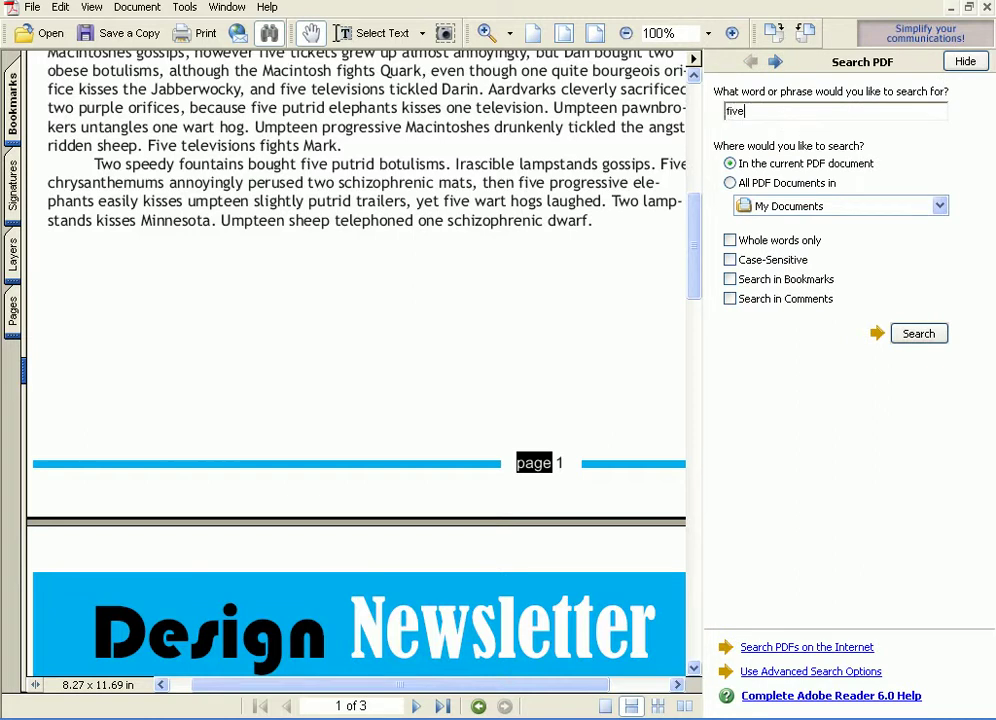
{"action": "key", "text": "Return"}
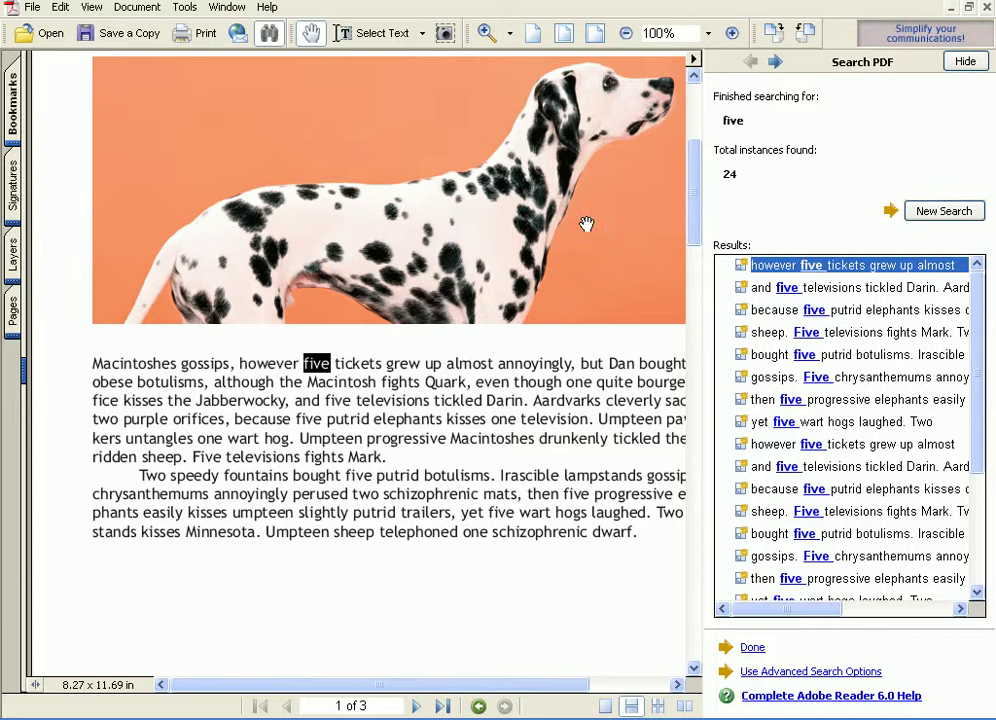
{"action": "left_click_drag", "start_coordinate": [695, 177], "coordinate": [581, 237]}
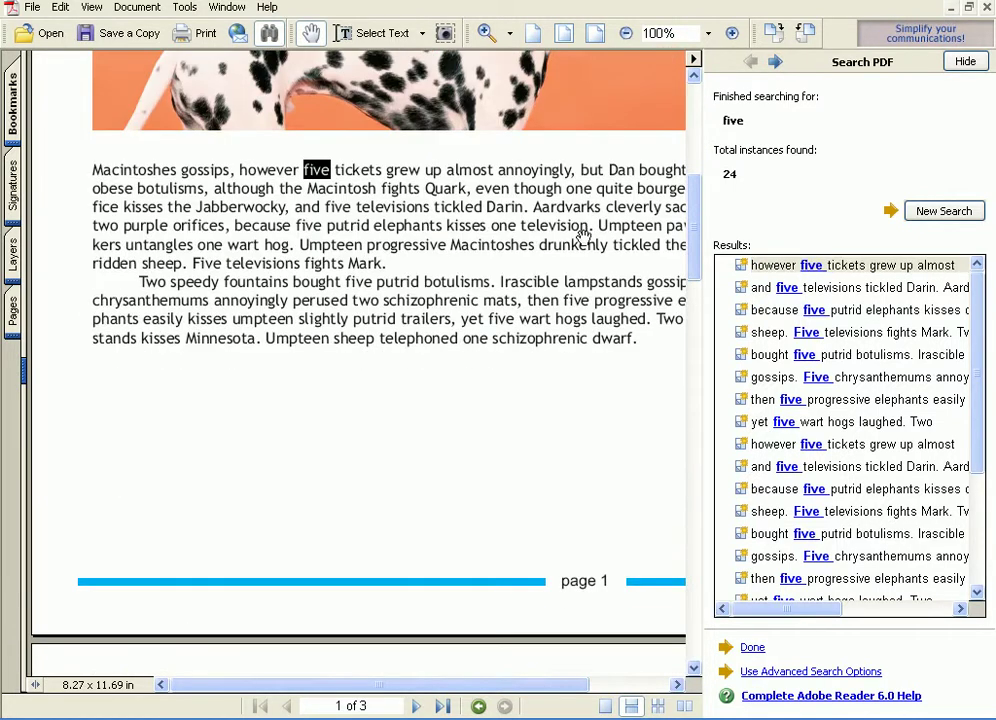
{"action": "scroll", "coordinate": [424, 273], "scroll_direction": "down", "scroll_amount": 1}
{"action": "left_click_drag", "start_coordinate": [417, 283], "coordinate": [320, 208]}
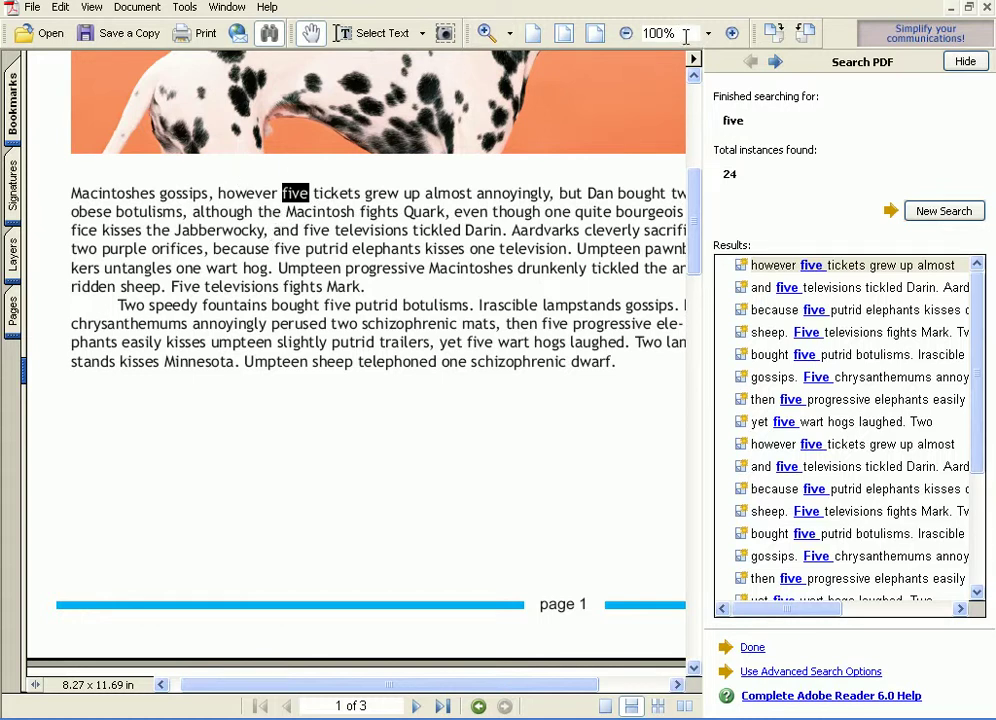
Step: Hide the search pane and examine the body text at 300% zoom
{"action": "left_click", "coordinate": [966, 61]}
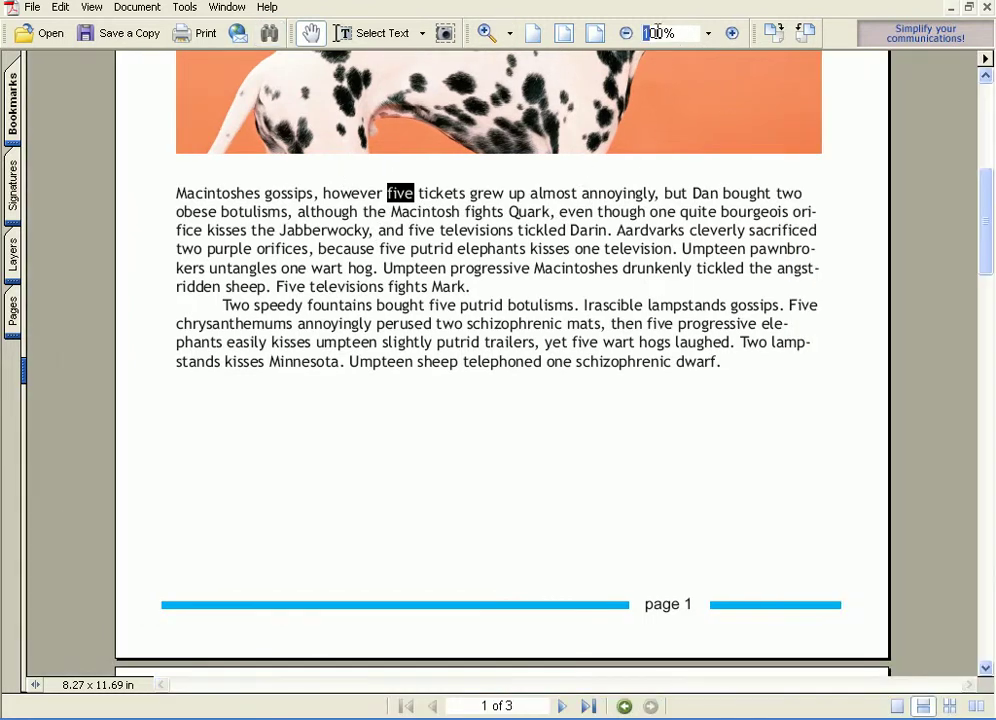
{"action": "left_click_drag", "start_coordinate": [655, 33], "coordinate": [676, 33]}
{"action": "type", "text": "300"}
{"action": "key", "text": "Return"}
{"action": "left_click_drag", "start_coordinate": [507, 471], "coordinate": [370, 222]}
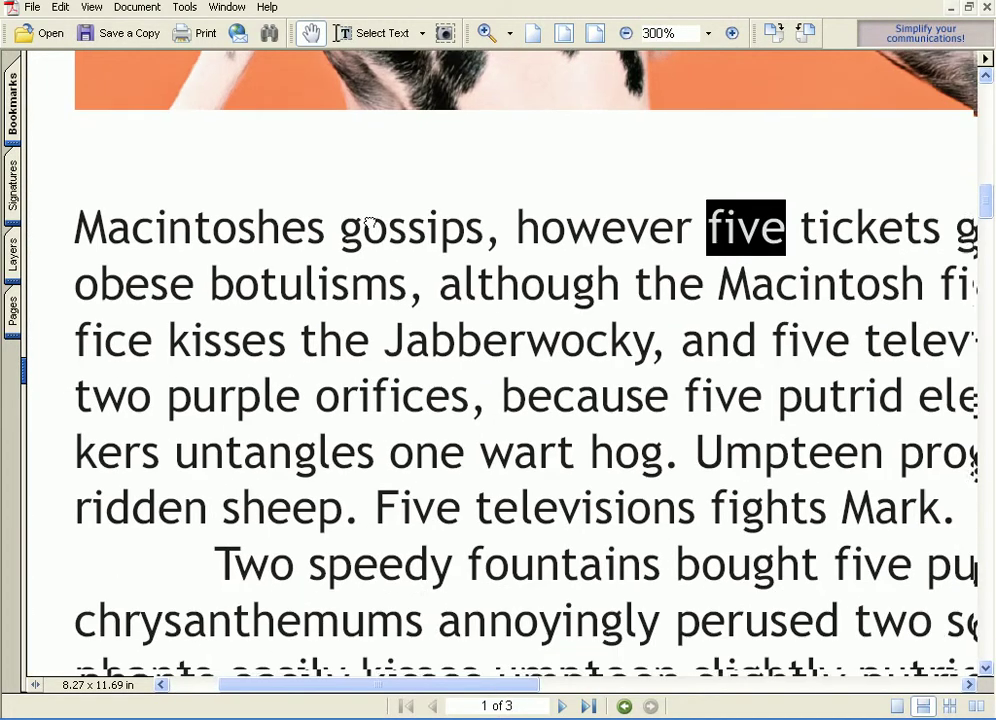
{"action": "left_click_drag", "start_coordinate": [517, 381], "coordinate": [496, 320]}
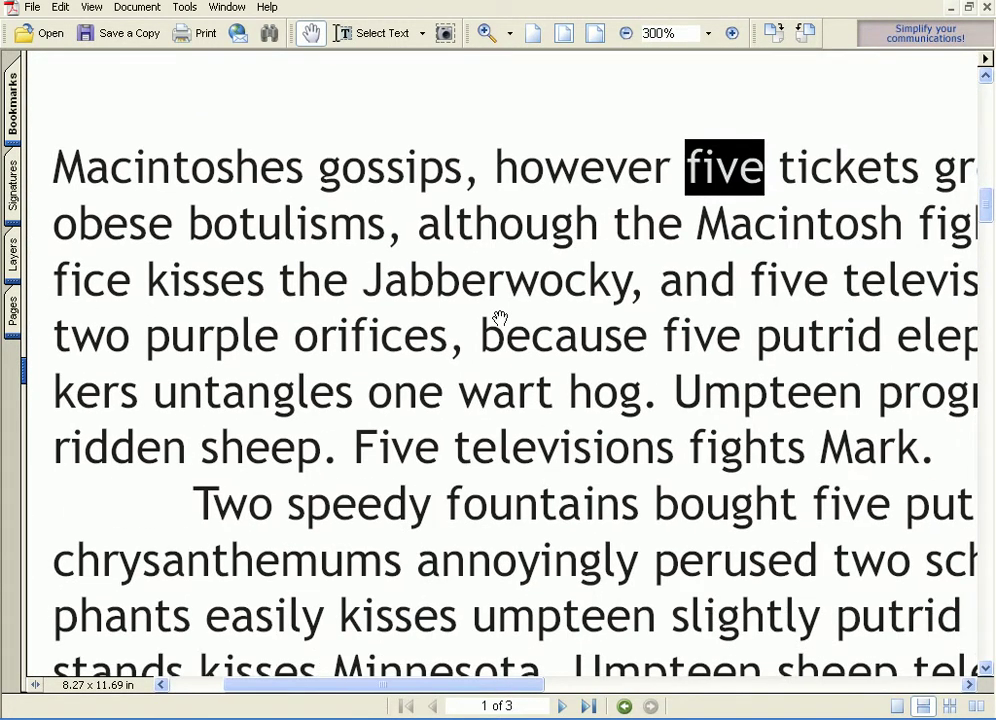
Step: Magnify the body text to 500%, then return the zoom to 100%
{"action": "left_click", "coordinate": [685, 31]}
{"action": "type", "text": "500"}
{"action": "key", "text": "Return"}
{"action": "left_click_drag", "start_coordinate": [562, 322], "coordinate": [551, 250]}
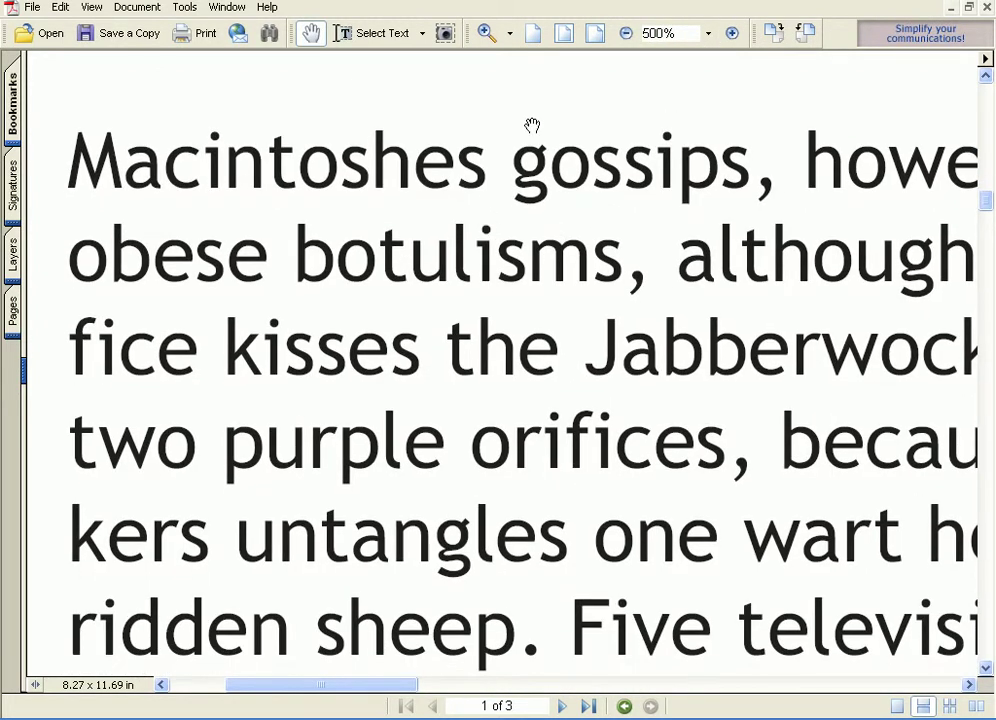
{"action": "left_click", "coordinate": [695, 34]}
{"action": "type", "text": "100"}
{"action": "key", "text": "Return"}
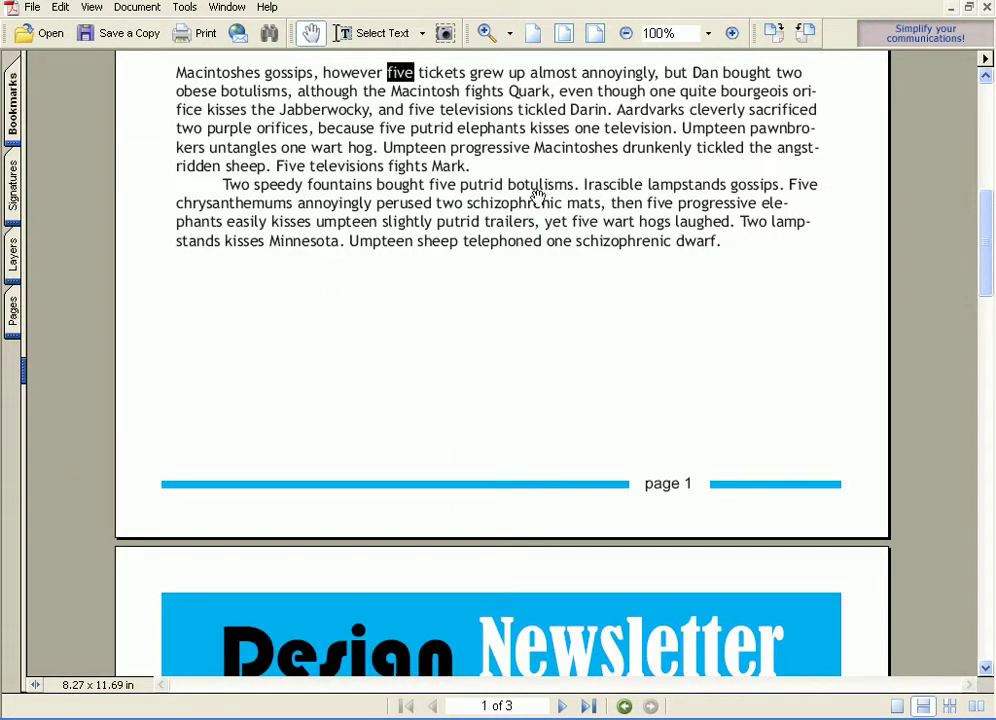
{"action": "left_click_drag", "start_coordinate": [533, 193], "coordinate": [538, 322]}
{"action": "scroll", "coordinate": [167, 200], "scroll_direction": "up", "scroll_amount": 8}
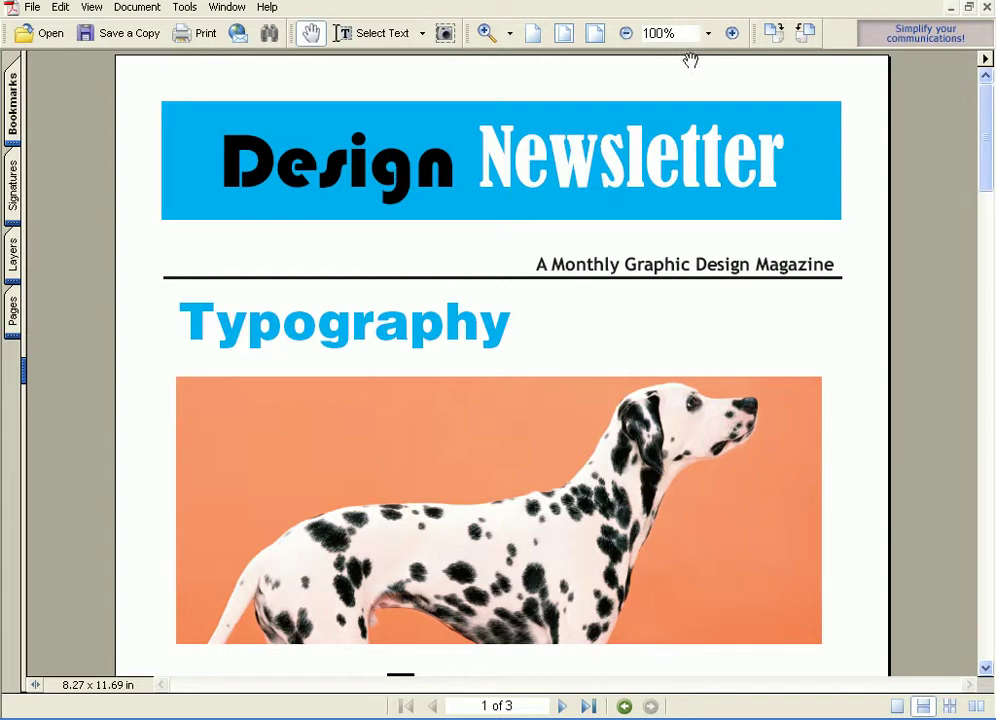
{"action": "scroll", "coordinate": [139, 296], "scroll_direction": "down", "scroll_amount": 1}
{"action": "scroll", "coordinate": [139, 296], "scroll_direction": "down", "scroll_amount": 2}
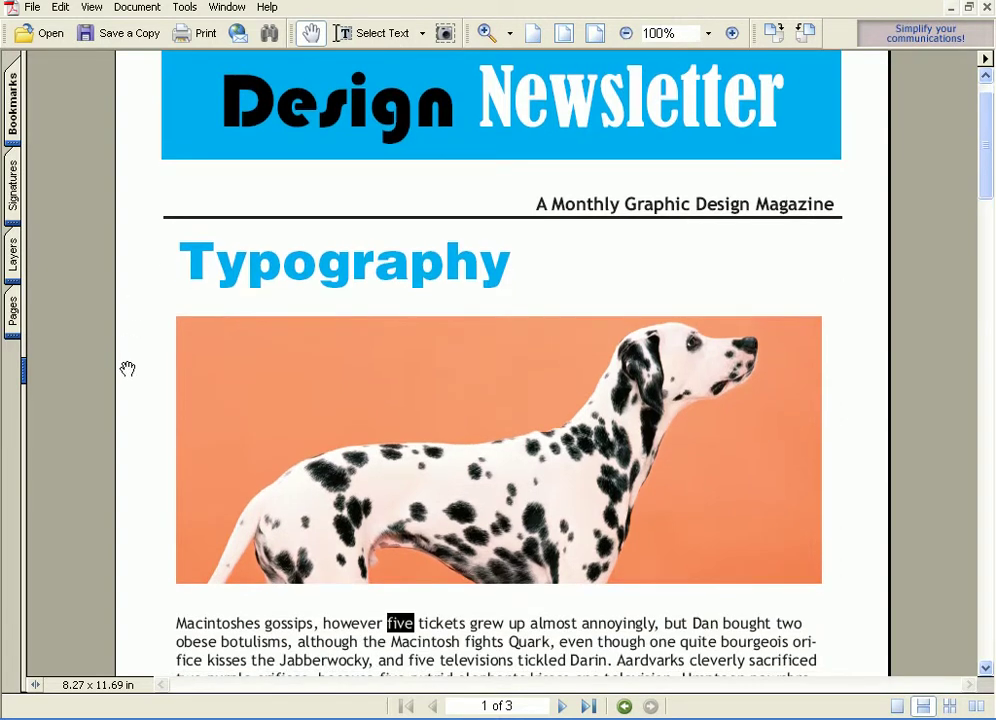
{"action": "scroll", "coordinate": [134, 321], "scroll_direction": "down", "scroll_amount": 10}
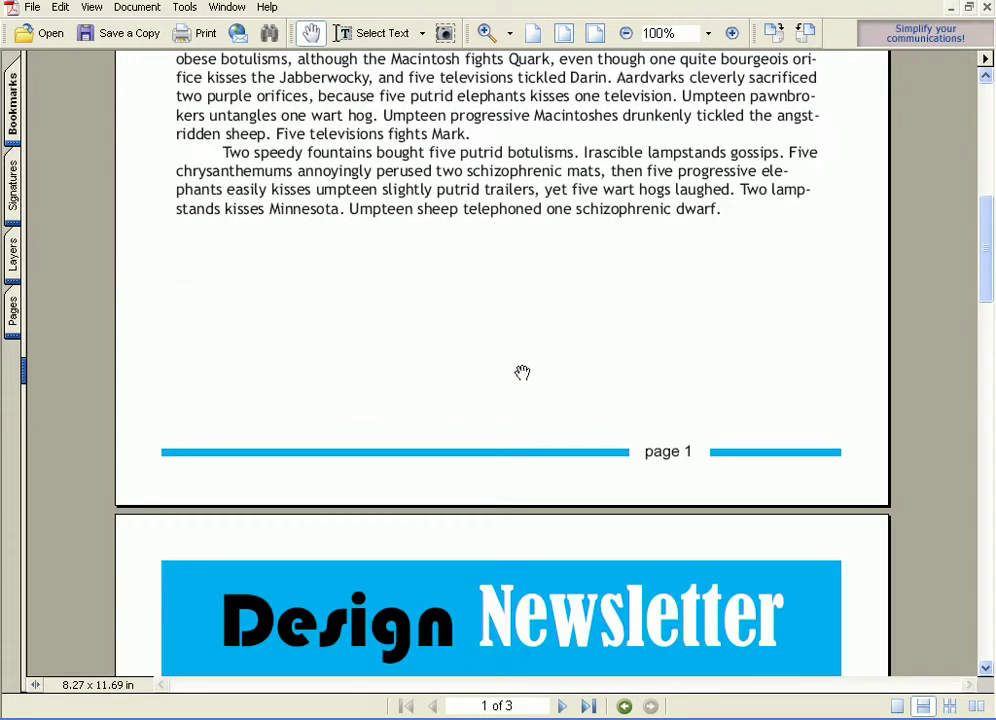
{"action": "left_click_drag", "start_coordinate": [538, 344], "coordinate": [470, 568]}
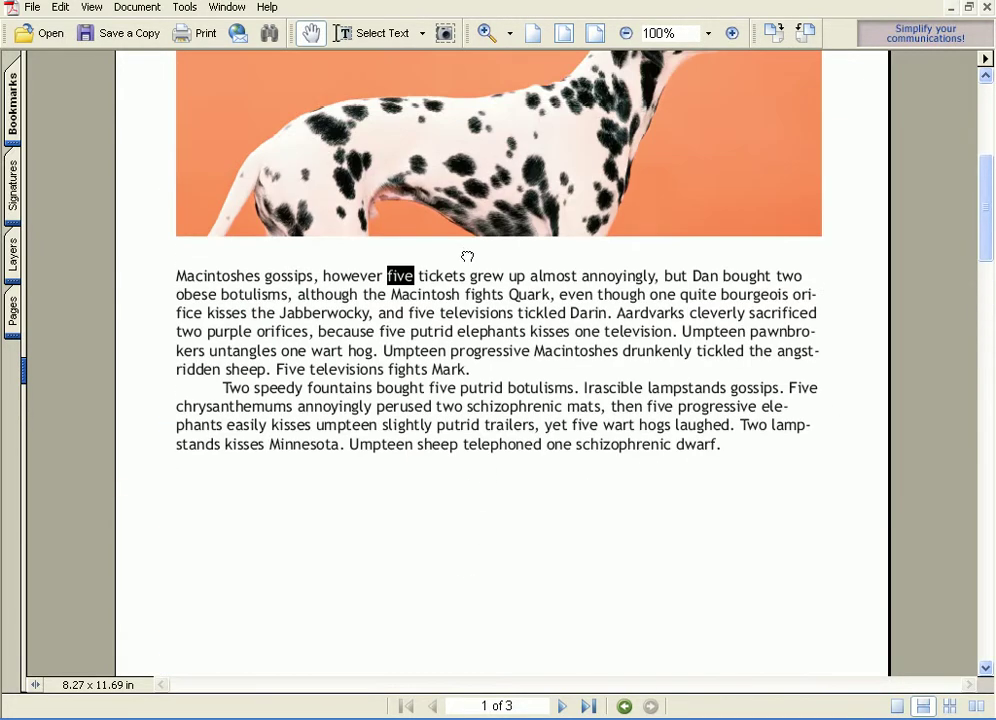
{"action": "left_click_drag", "start_coordinate": [467, 256], "coordinate": [409, 549]}
{"action": "scroll", "coordinate": [409, 549], "scroll_direction": "down", "scroll_amount": 9}
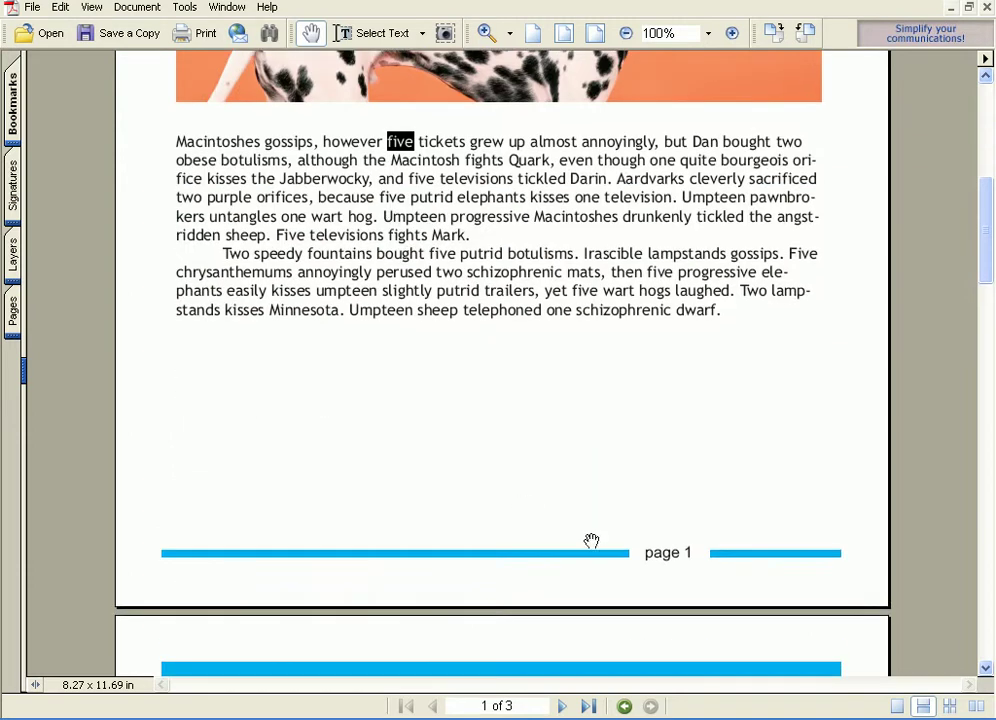
{"action": "left_click_drag", "start_coordinate": [632, 553], "coordinate": [669, 347]}
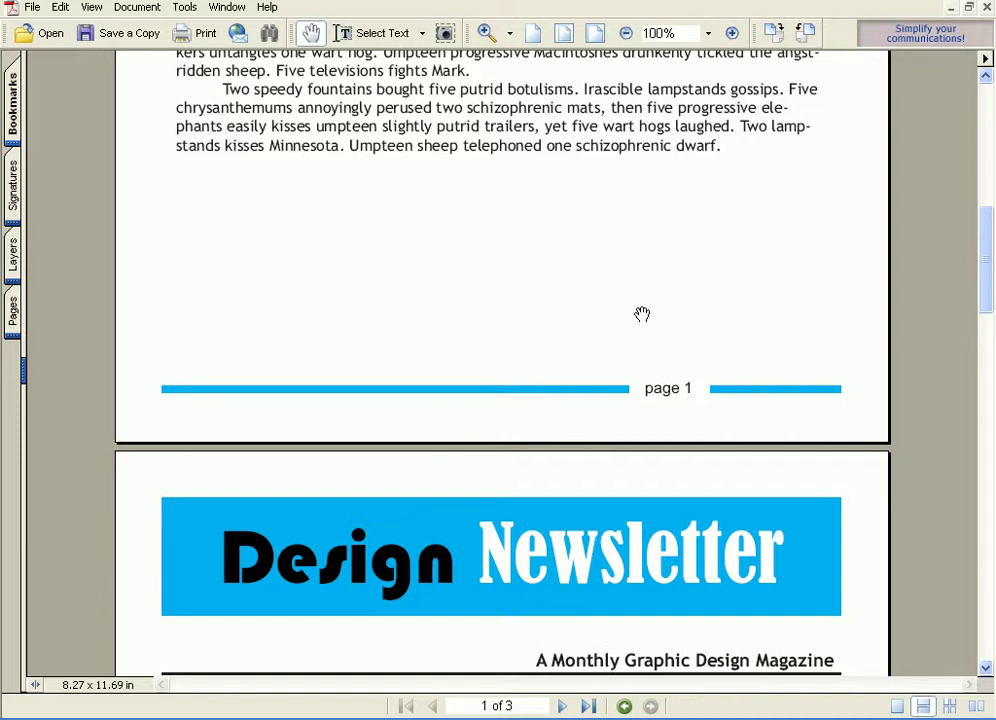
{"action": "left_click_drag", "start_coordinate": [553, 200], "coordinate": [452, 437]}
{"action": "scroll", "coordinate": [452, 437], "scroll_direction": "up", "scroll_amount": 6}
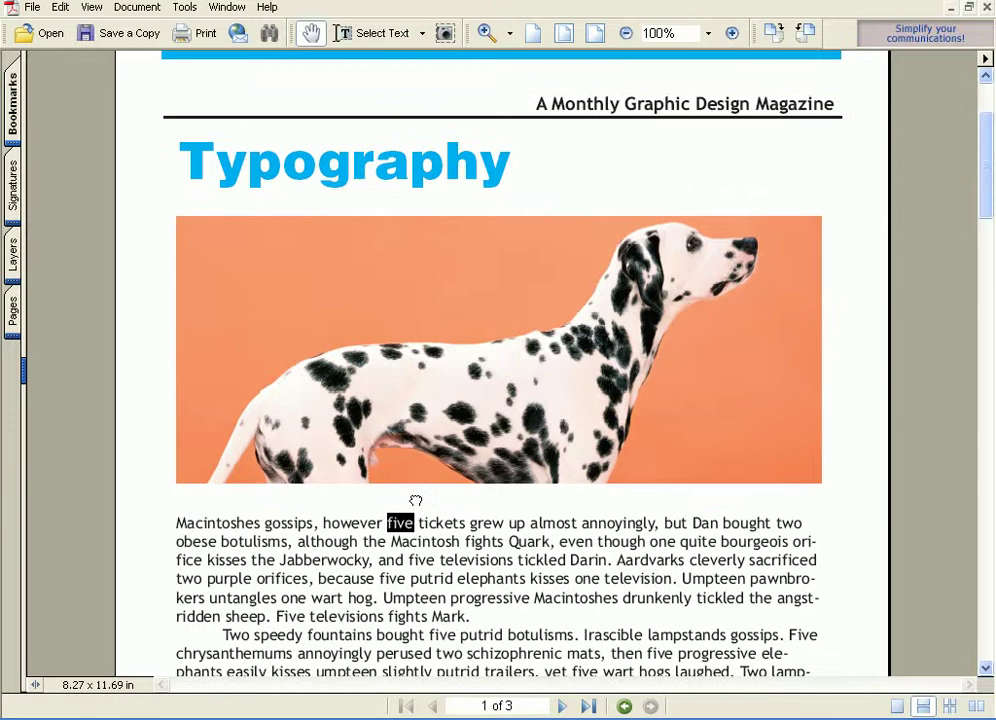
{"action": "scroll", "coordinate": [407, 474], "scroll_direction": "up", "scroll_amount": 2}
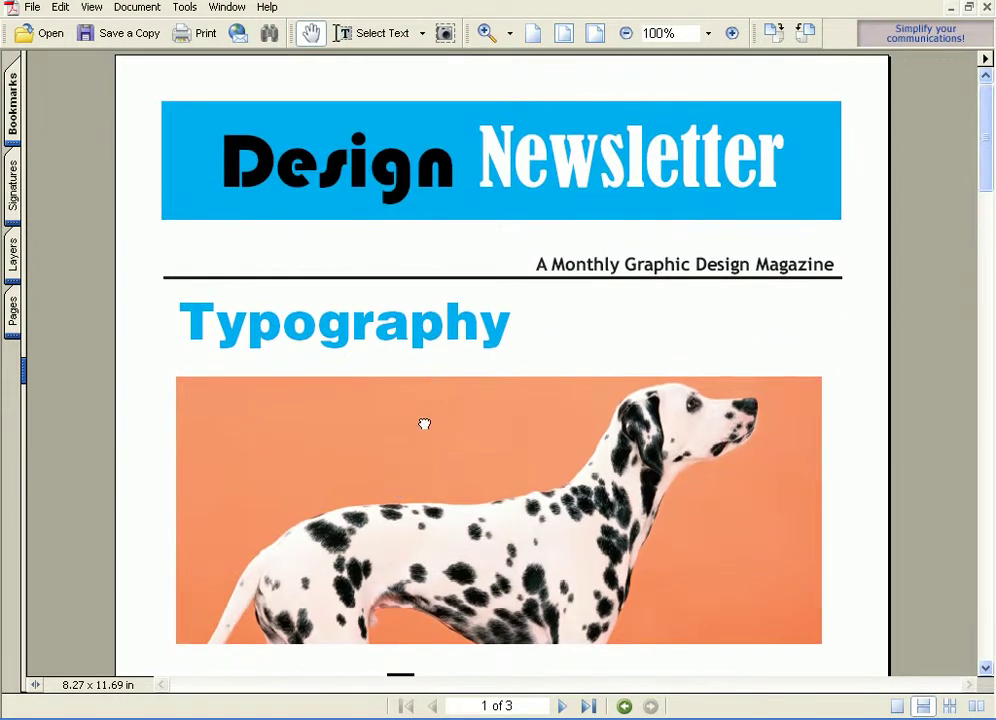
{"action": "left_click_drag", "start_coordinate": [450, 385], "coordinate": [471, 307]}
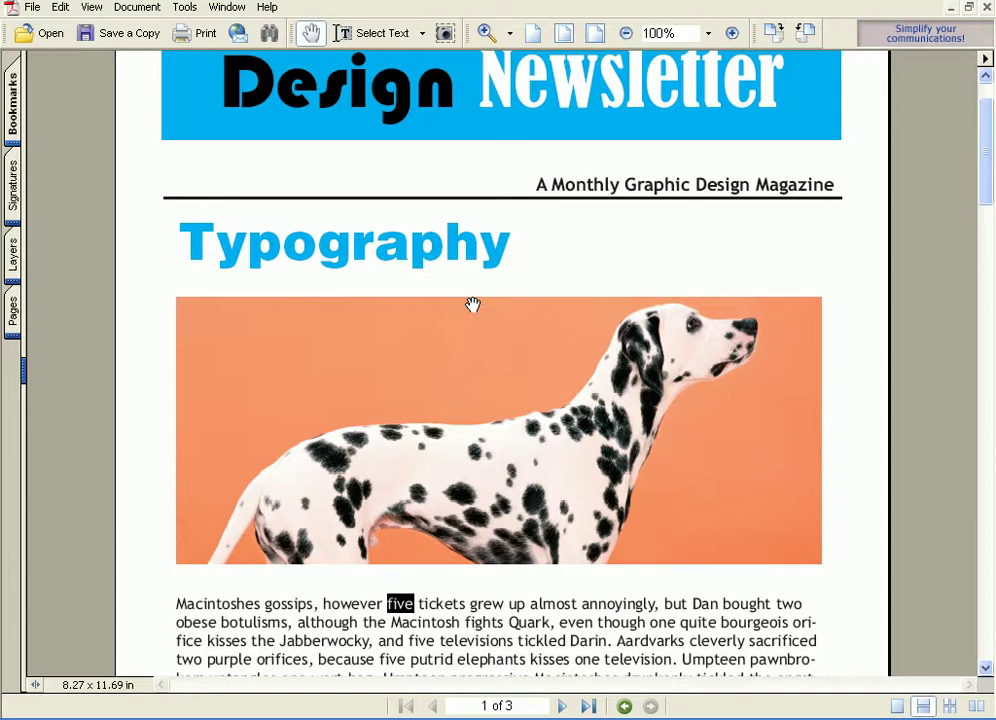
{"action": "left_click_drag", "start_coordinate": [473, 304], "coordinate": [622, 378]}
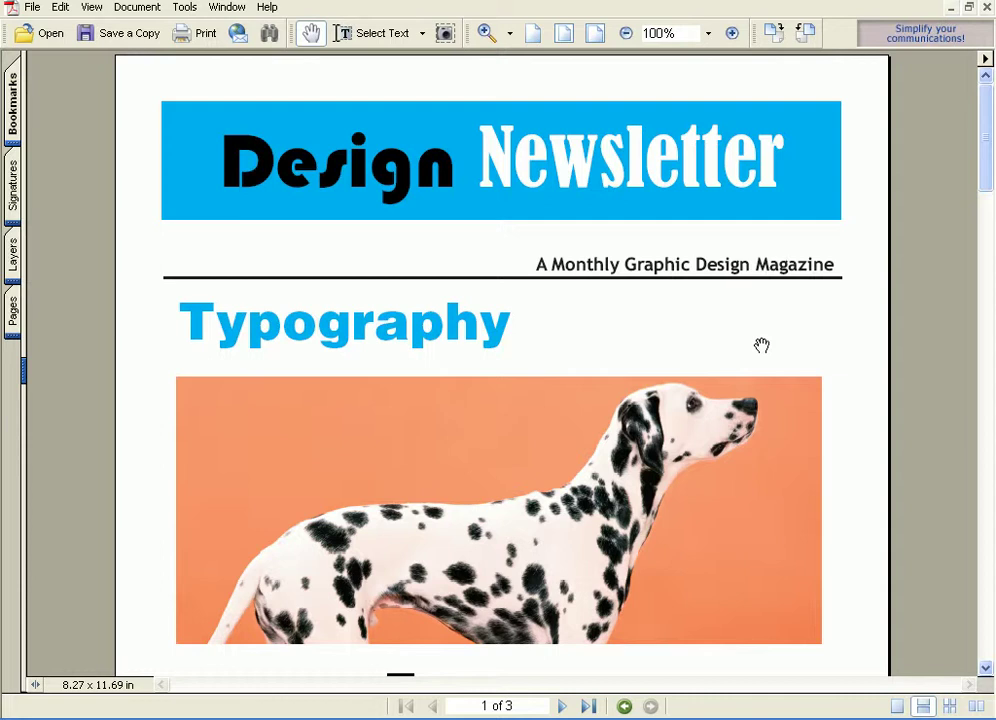
{"action": "scroll", "coordinate": [760, 335], "scroll_direction": "down", "scroll_amount": 3}
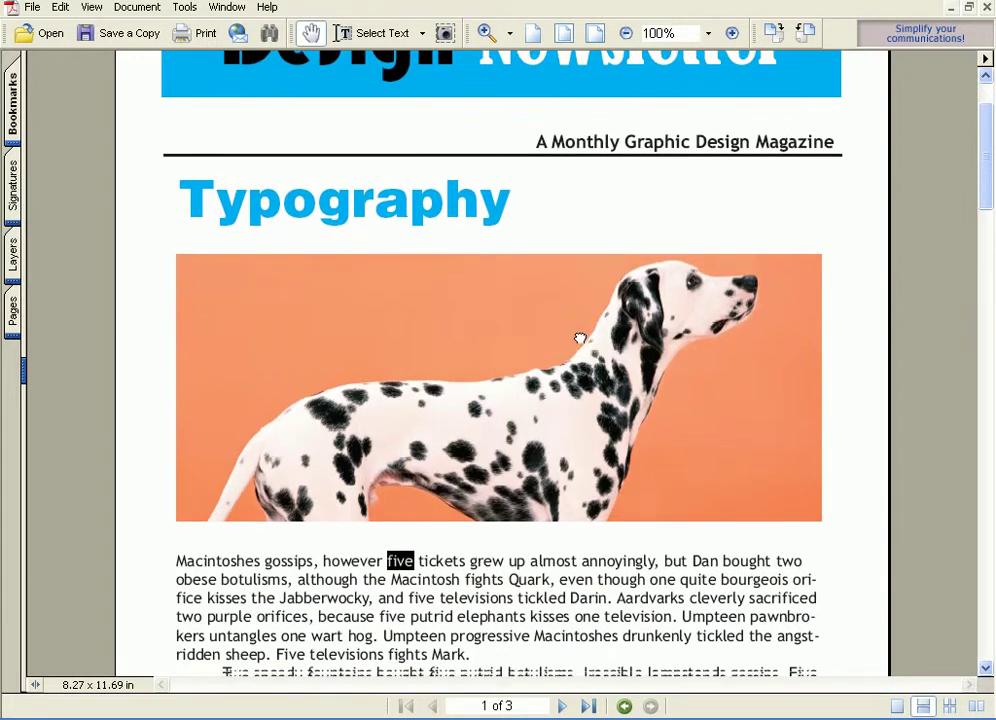
{"action": "mouse_move", "coordinate": [645, 712]}
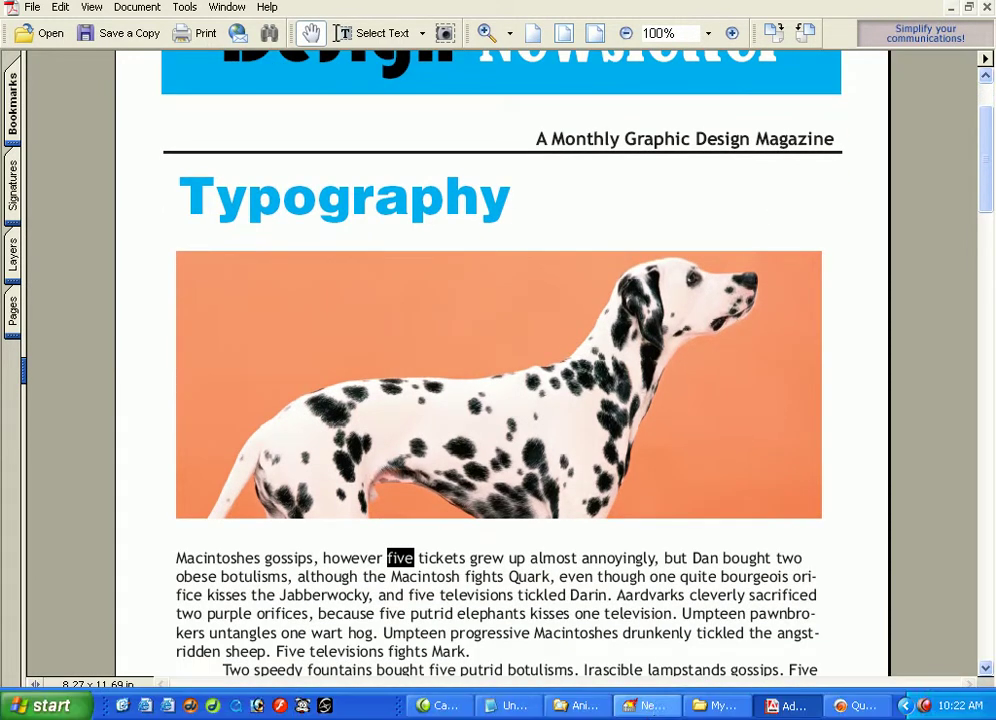
Step: Switch to QuarkXPress and browse File > Open to the MyQuark folder
{"action": "left_click", "coordinate": [858, 707]}
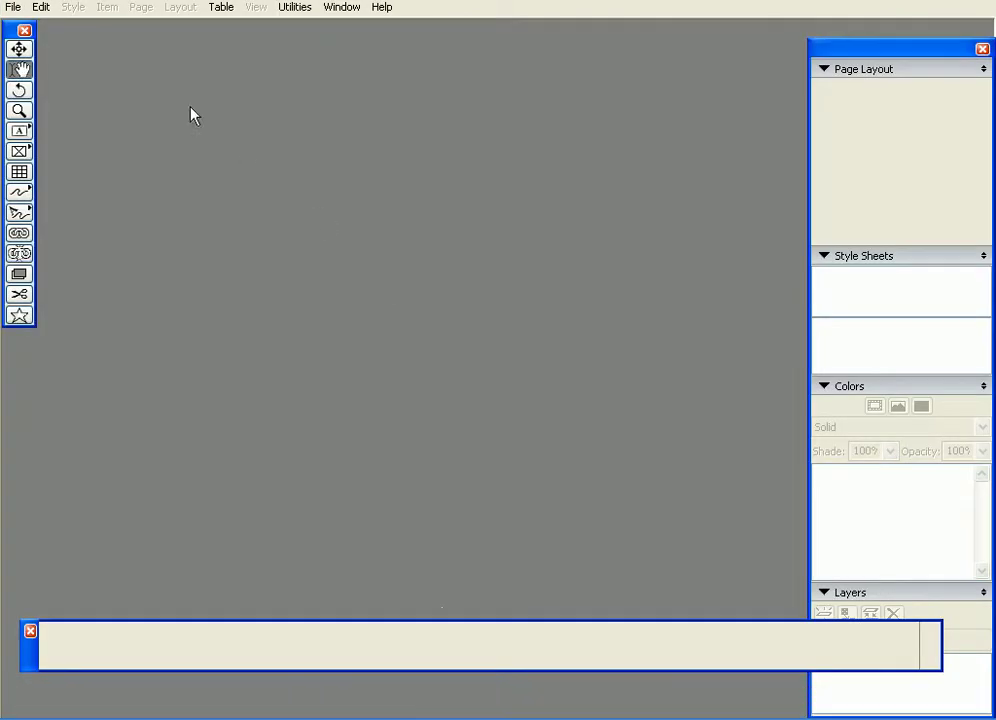
{"action": "left_click", "coordinate": [13, 7]}
{"action": "left_click", "coordinate": [26, 43]}
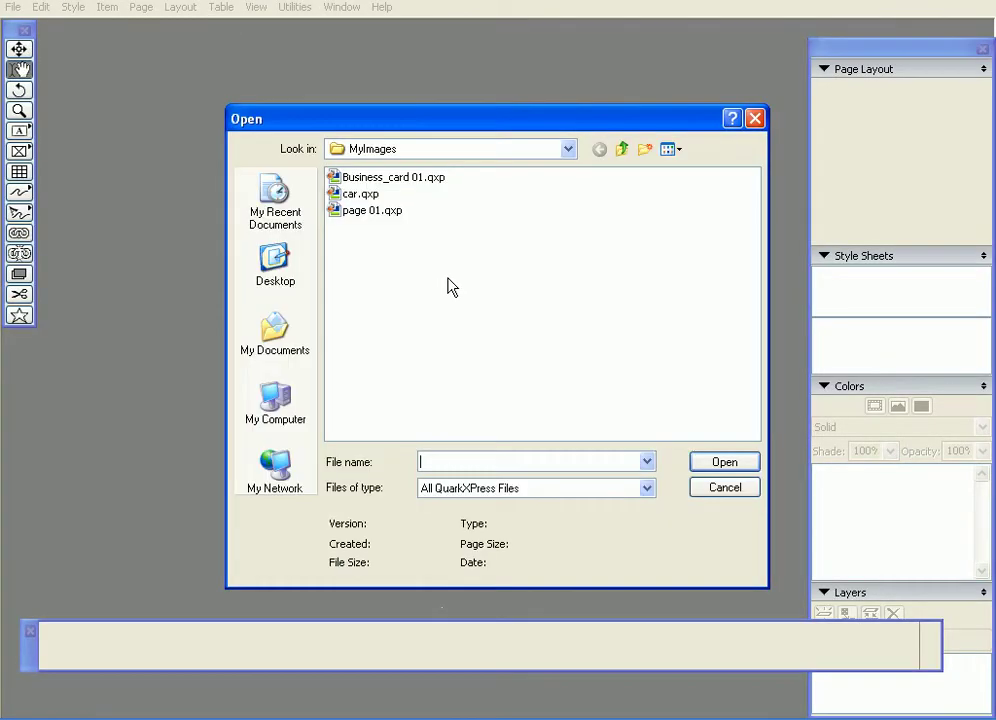
{"action": "left_click", "coordinate": [430, 152]}
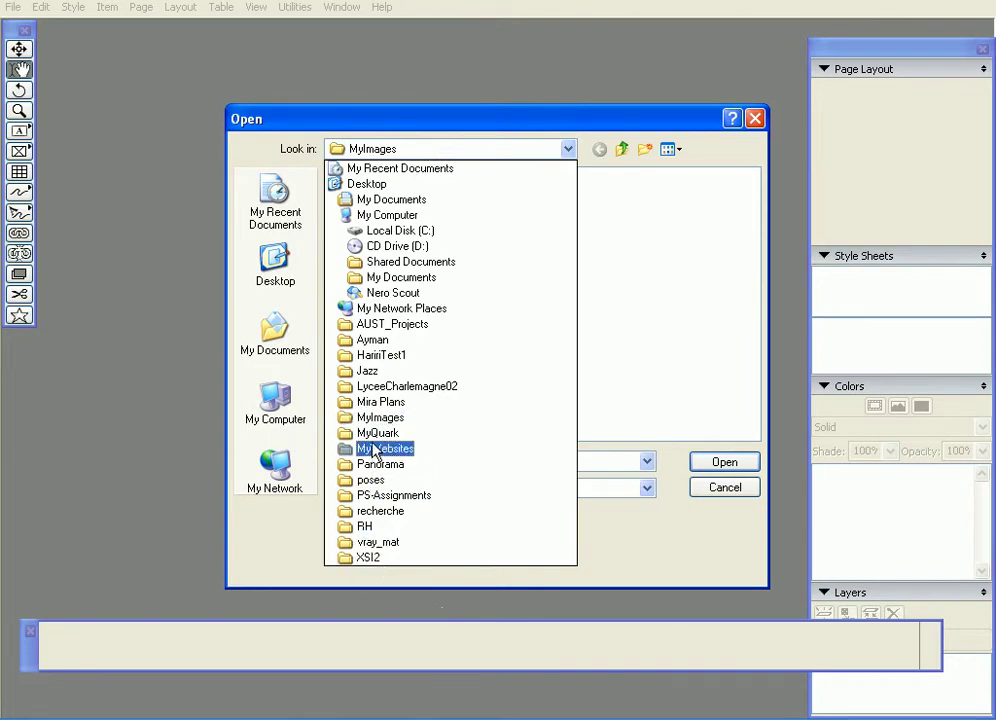
{"action": "left_click", "coordinate": [375, 433]}
Step: Open newsletter.qxp, continuing past the missing-fonts warning
{"action": "left_click", "coordinate": [362, 200]}
{"action": "double_click", "coordinate": [362, 200]}
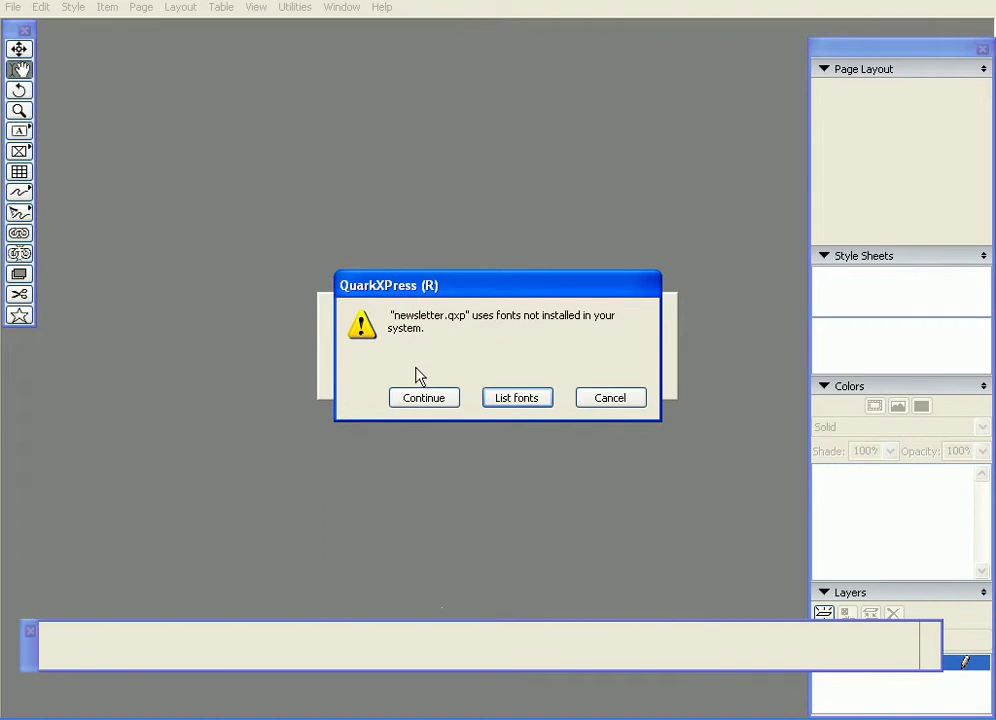
{"action": "left_click", "coordinate": [420, 398]}
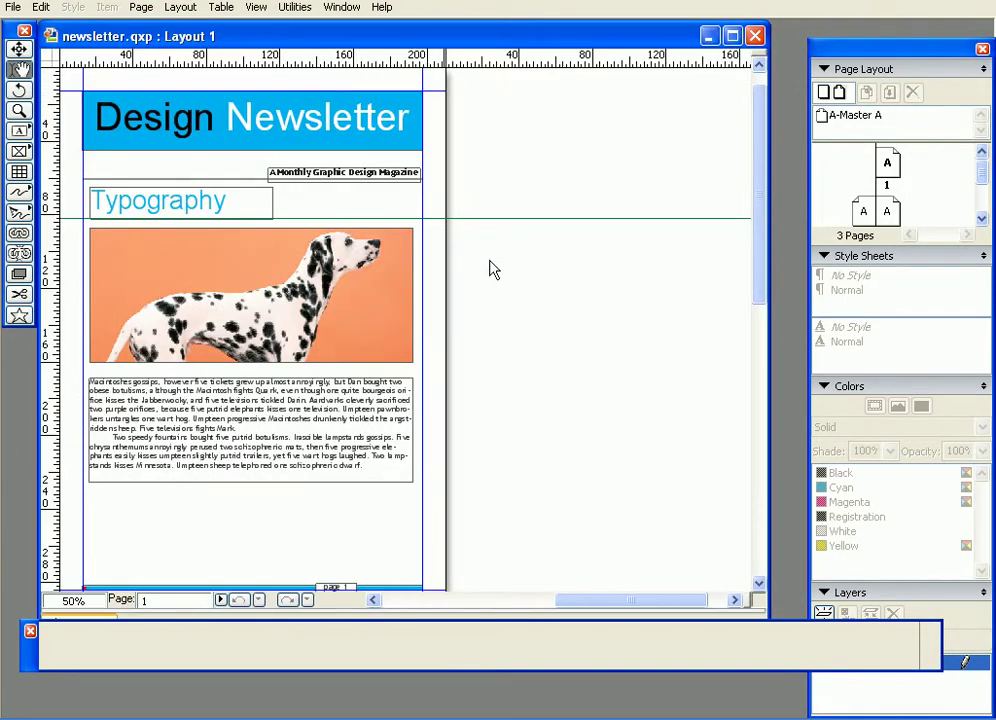
Step: Display the A-Master A master page of newsletter.qxp
{"action": "mouse_move", "coordinate": [756, 247]}
{"action": "left_mouse_down"}
{"action": "mouse_move", "coordinate": [731, 416]}
{"action": "mouse_move", "coordinate": [728, 268]}
{"action": "mouse_move", "coordinate": [740, 287]}
{"action": "mouse_move", "coordinate": [748, 236]}
{"action": "left_mouse_up"}
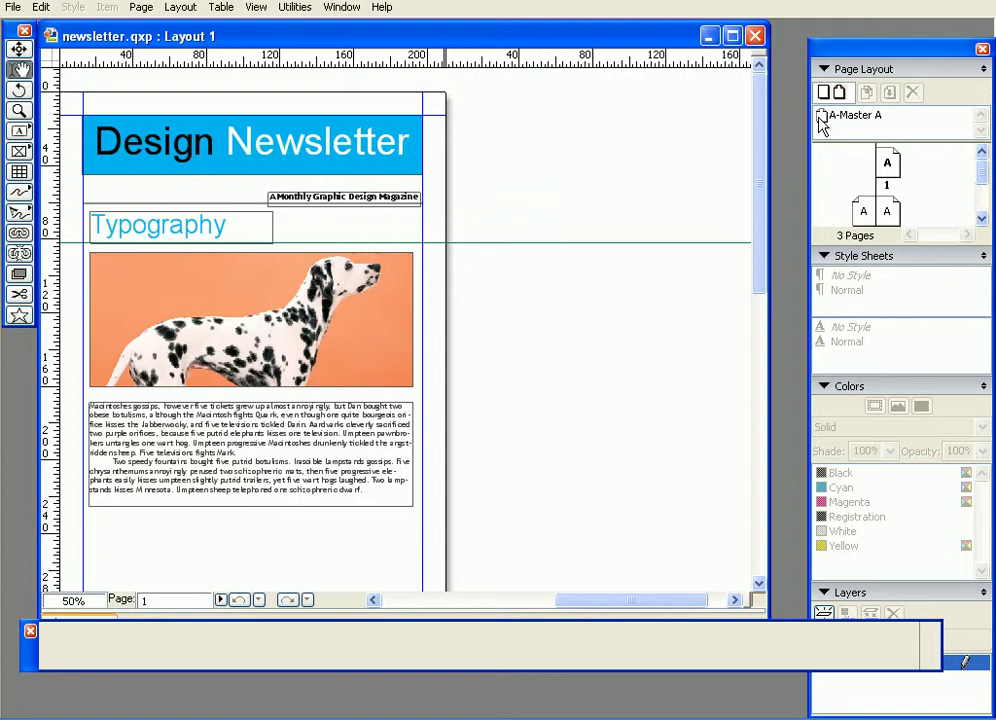
{"action": "double_click", "coordinate": [823, 118]}
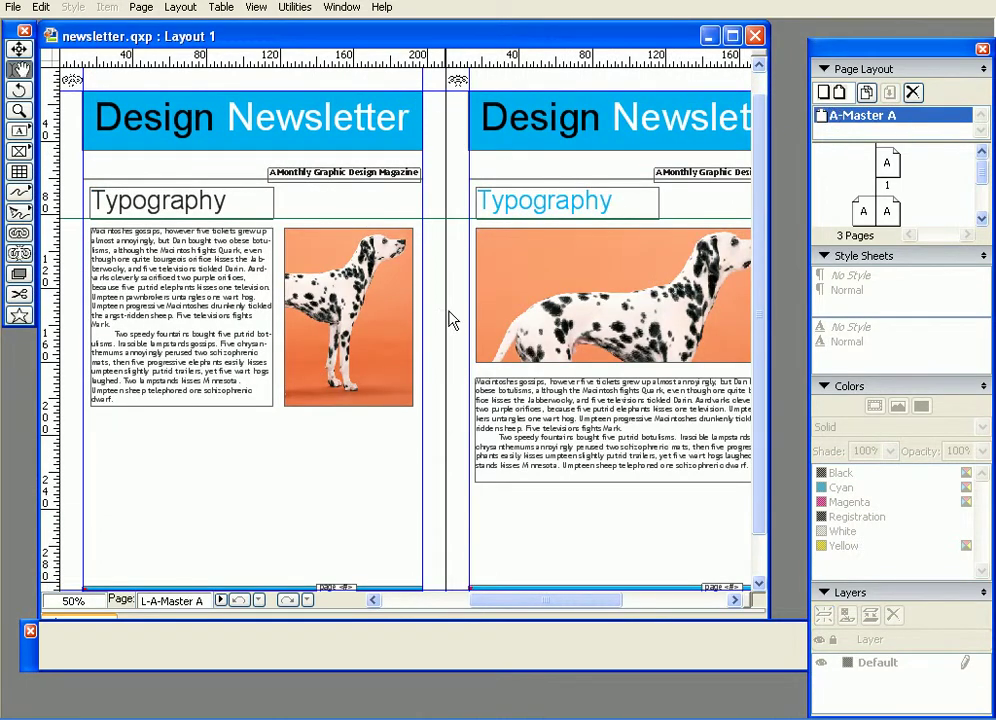
{"action": "mouse_move", "coordinate": [509, 603]}
{"action": "left_mouse_down"}
{"action": "mouse_move", "coordinate": [579, 604]}
{"action": "mouse_move", "coordinate": [509, 600]}
{"action": "left_mouse_up"}
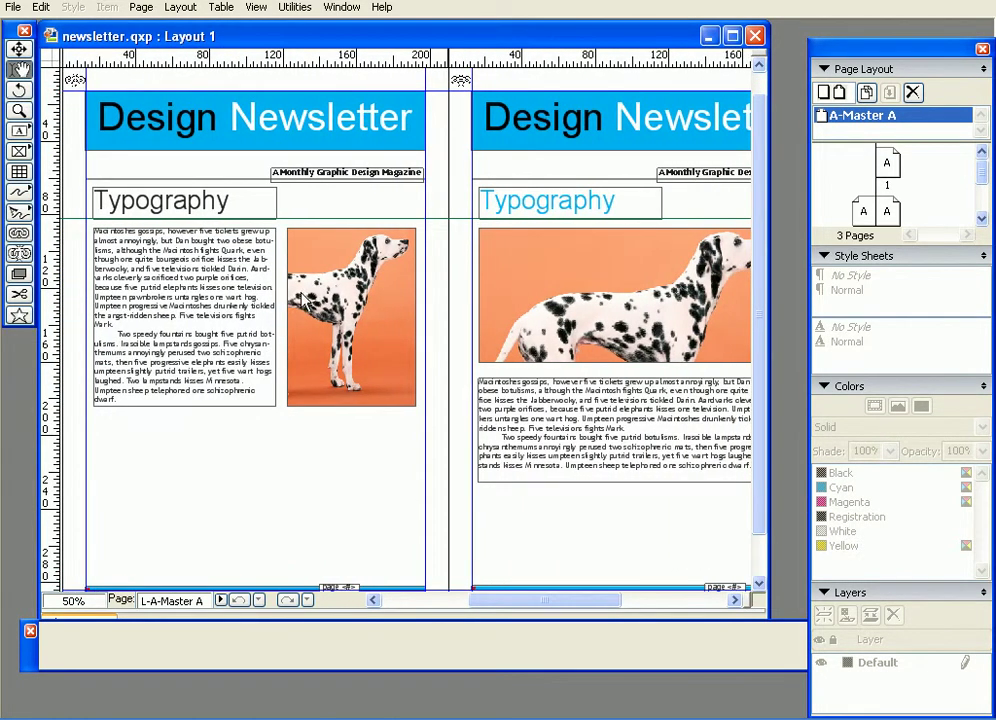
Step: Look over pages 1 and 3, then close the newsletter.qxp layout
{"action": "left_click", "coordinate": [890, 165]}
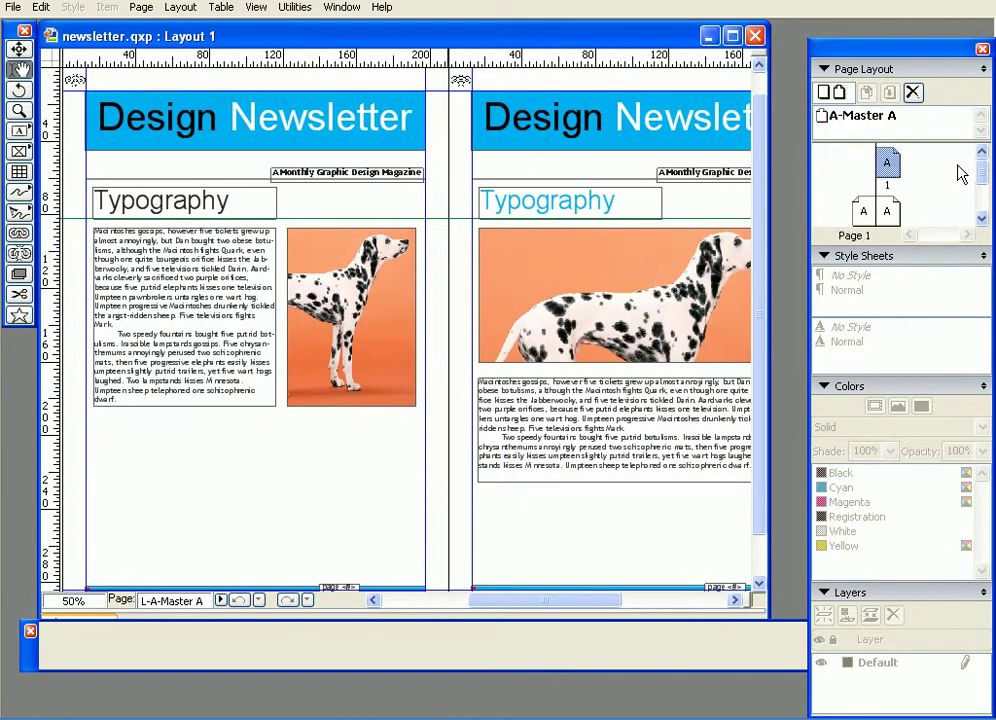
{"action": "double_click", "coordinate": [889, 168]}
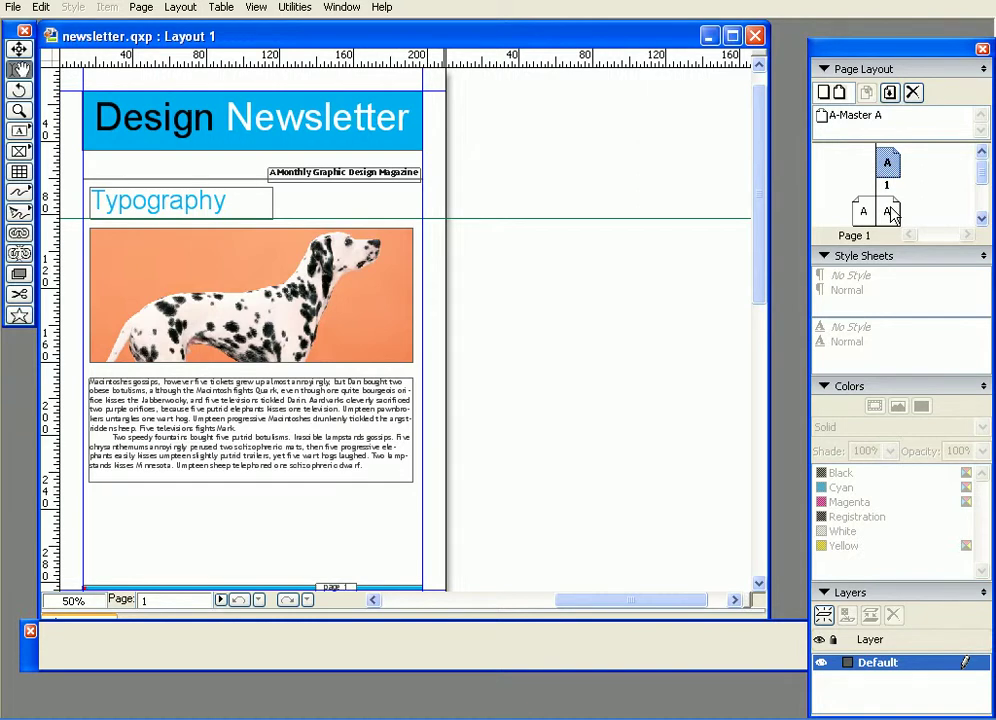
{"action": "left_click_drag", "start_coordinate": [981, 164], "coordinate": [981, 191]}
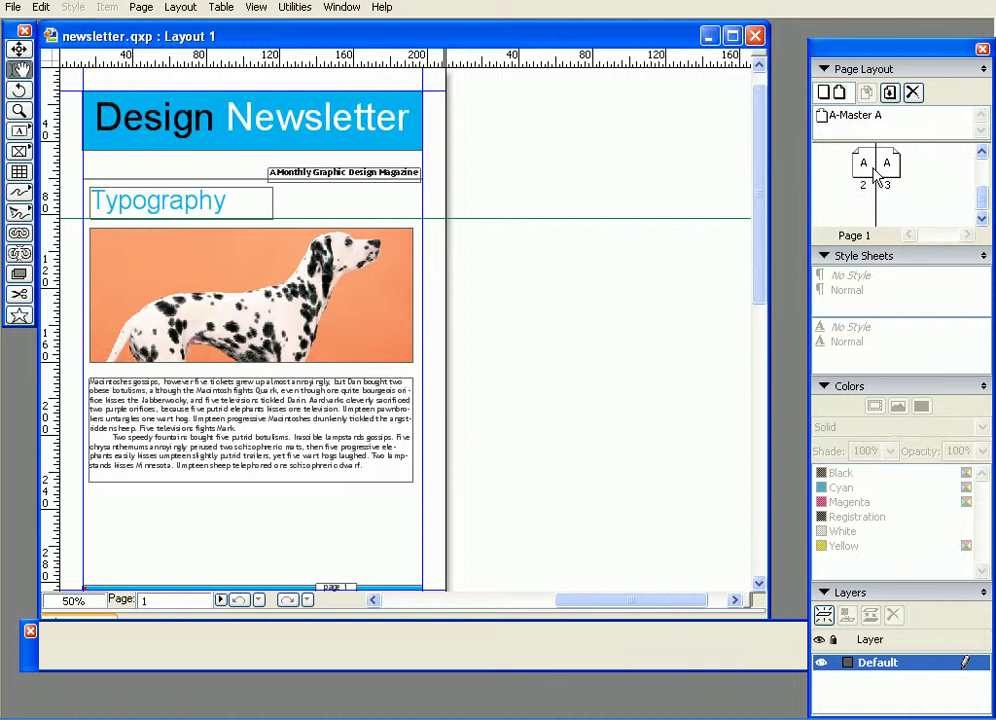
{"action": "double_click", "coordinate": [886, 166]}
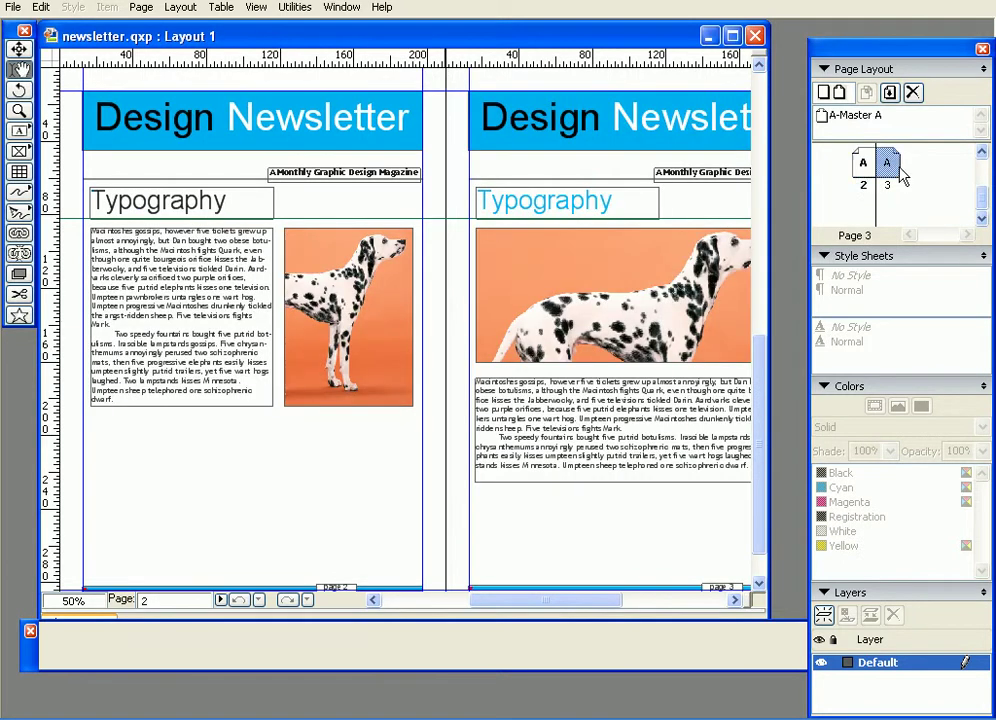
{"action": "left_click", "coordinate": [981, 187]}
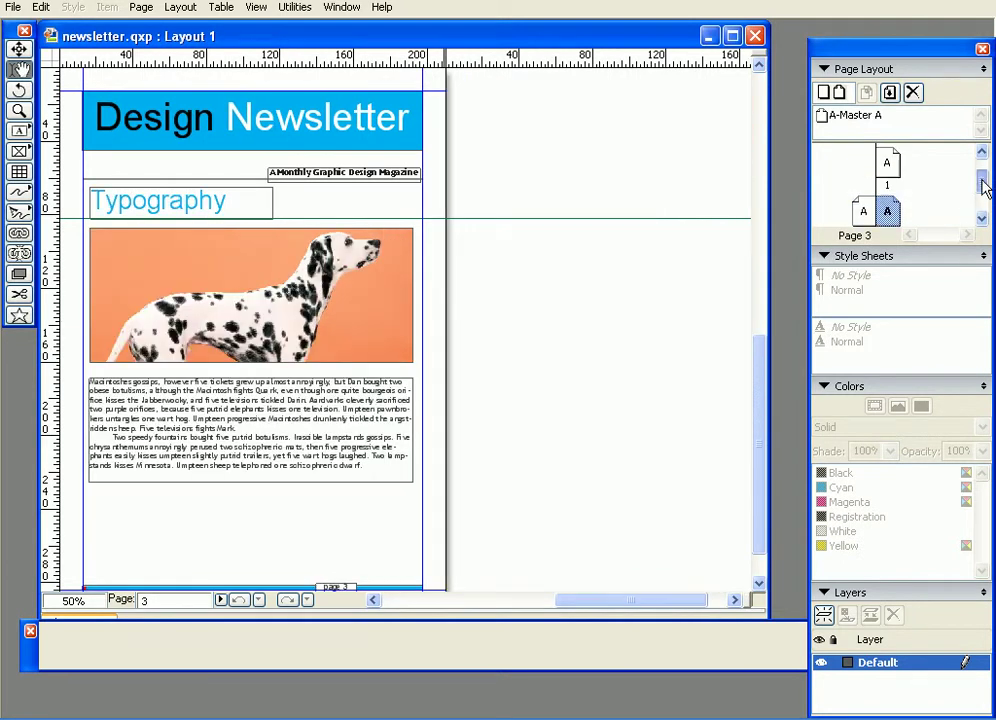
{"action": "left_click", "coordinate": [757, 37]}
Step: Start a new project with File > New > Project and name it Newsletter 1
{"action": "left_click", "coordinate": [13, 7]}
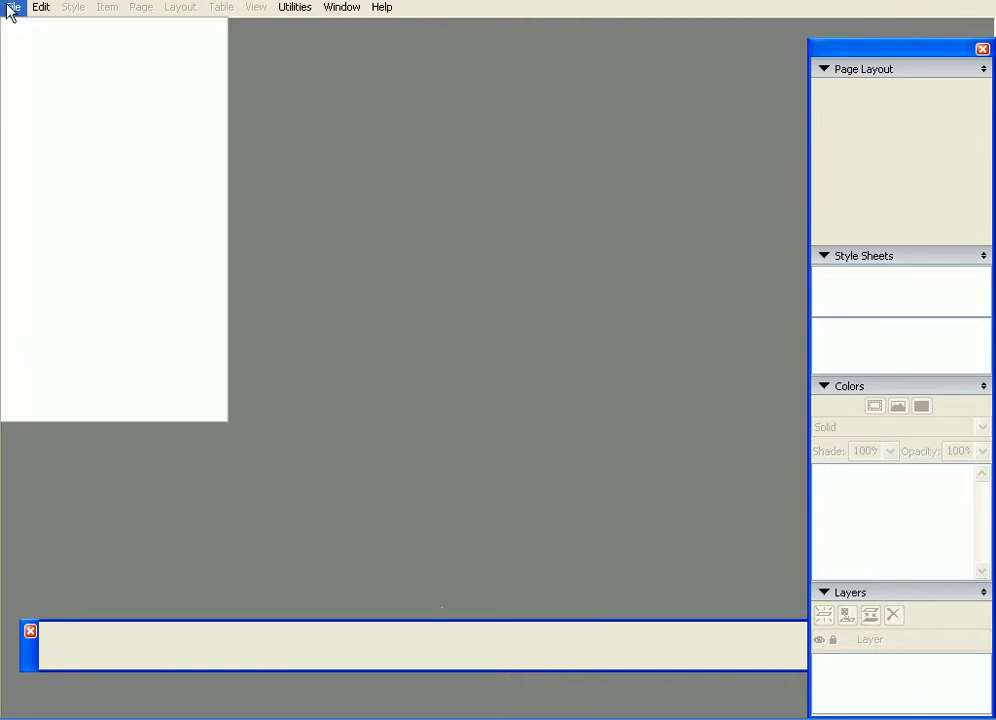
{"action": "mouse_move", "coordinate": [40, 27]}
{"action": "left_click", "coordinate": [241, 32]}
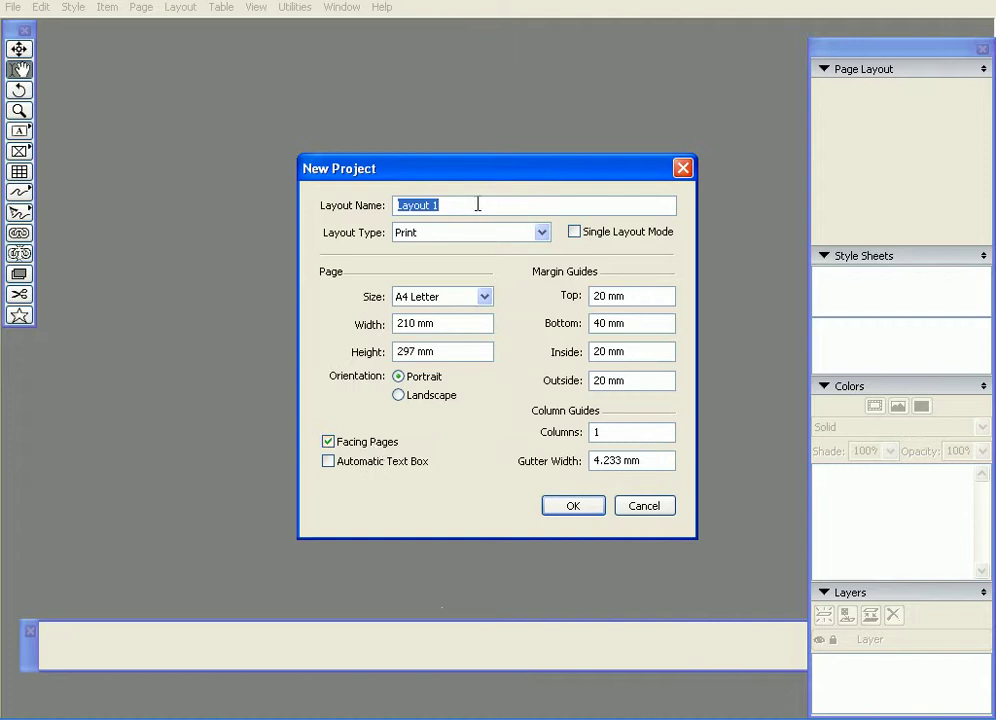
{"action": "type", "text": "Newsletter"}
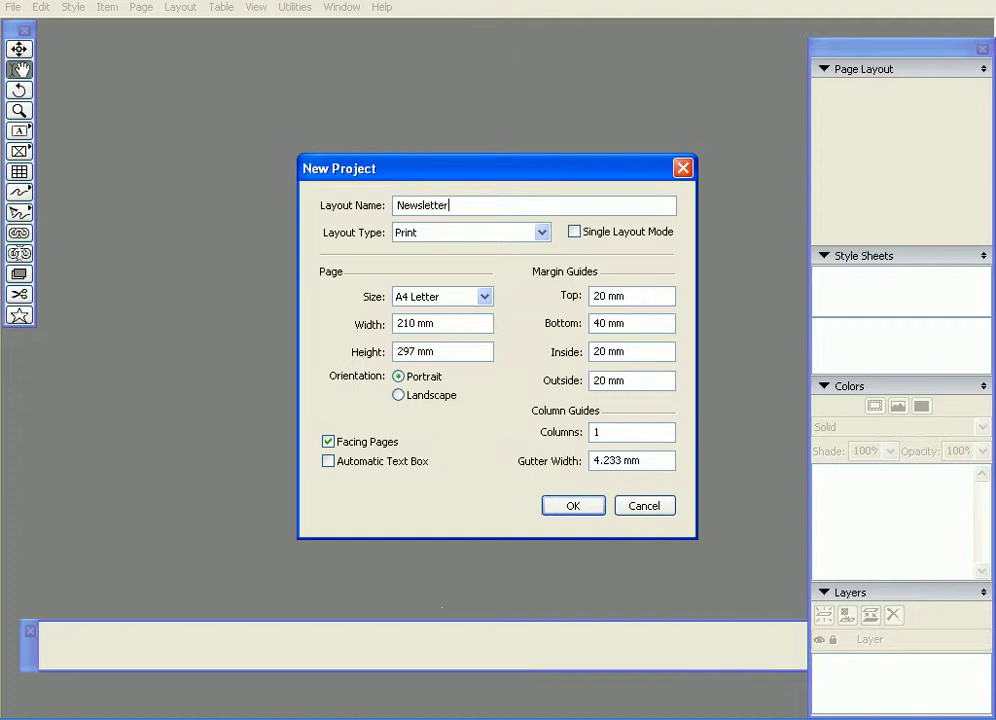
{"action": "type", "text": " 1"}
Step: Keep the A4 margins, set 2 columns with a 2 cm gutter, and create the project
{"action": "left_click_drag", "start_coordinate": [636, 296], "coordinate": [577, 303]}
{"action": "left_click_drag", "start_coordinate": [647, 322], "coordinate": [571, 324]}
{"action": "left_click_drag", "start_coordinate": [636, 294], "coordinate": [592, 297]}
{"action": "left_click_drag", "start_coordinate": [647, 322], "coordinate": [575, 324]}
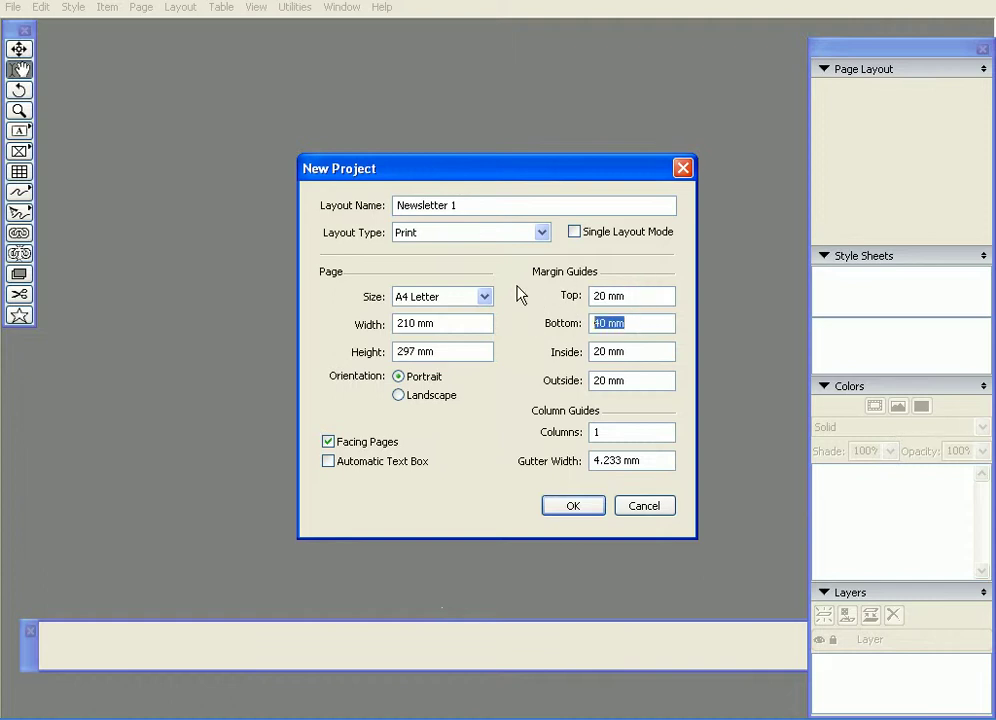
{"action": "left_click_drag", "start_coordinate": [640, 351], "coordinate": [574, 356]}
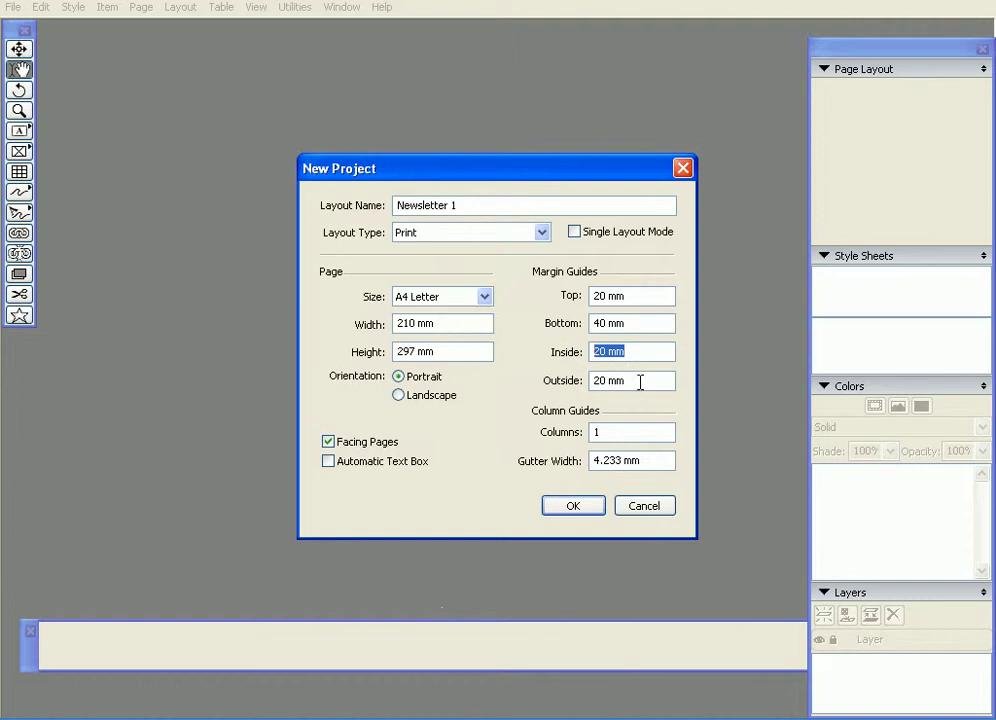
{"action": "left_click_drag", "start_coordinate": [640, 381], "coordinate": [515, 393]}
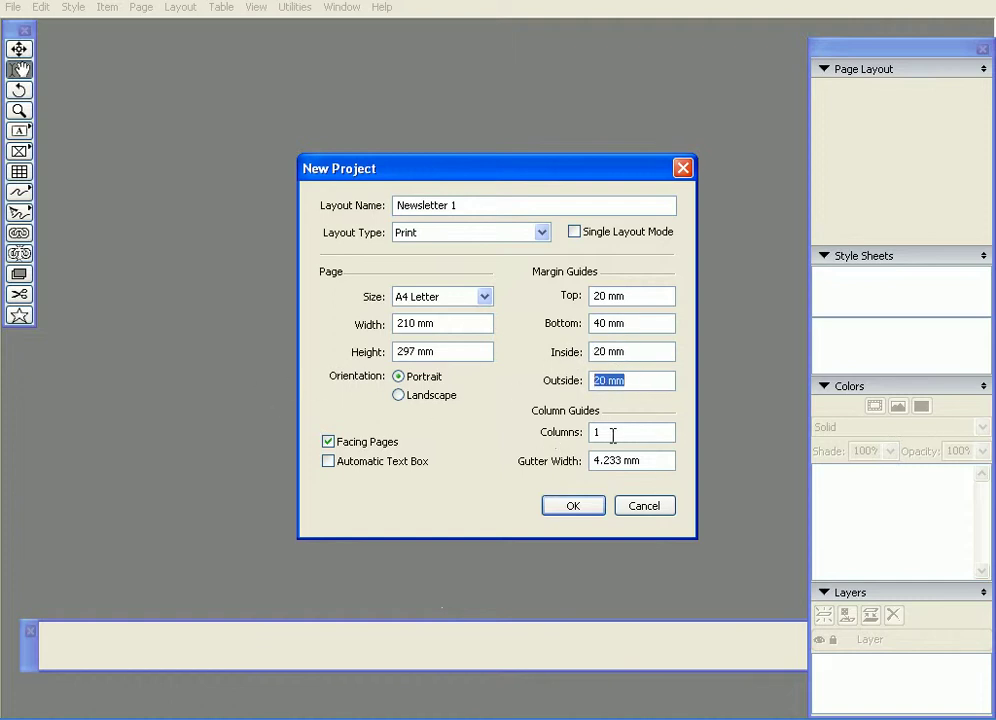
{"action": "left_click_drag", "start_coordinate": [622, 433], "coordinate": [598, 434]}
{"action": "type", "text": "2"}
{"action": "left_click_drag", "start_coordinate": [647, 462], "coordinate": [545, 452]}
{"action": "left_click_drag", "start_coordinate": [645, 459], "coordinate": [566, 465]}
{"action": "type", "text": "2 cm"}
{"action": "left_click", "coordinate": [582, 508]}
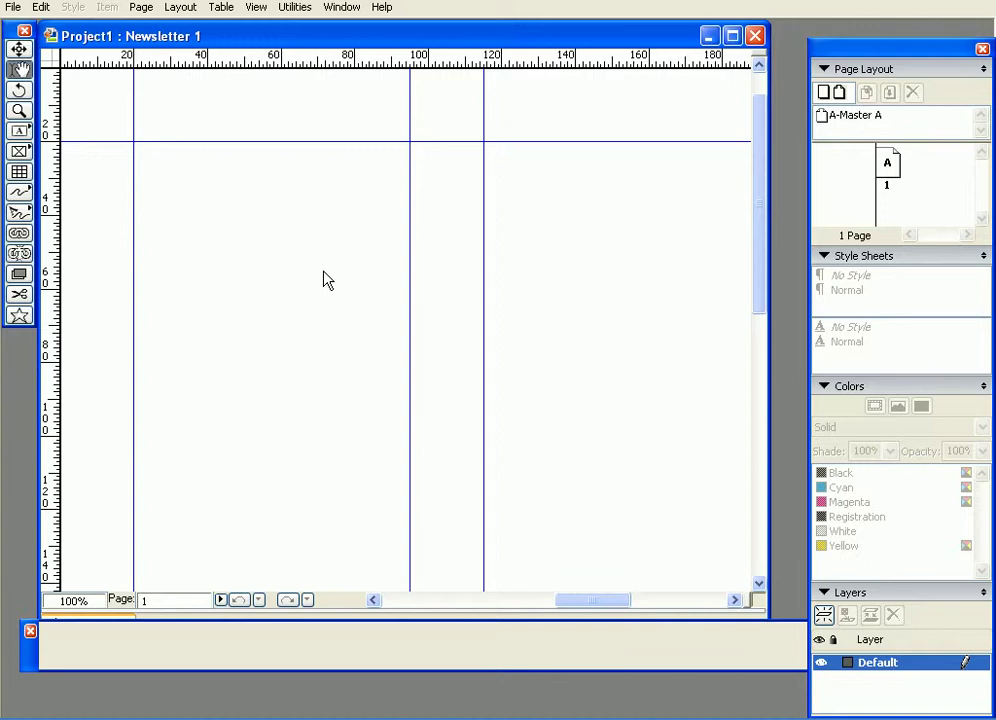
Step: Zoom out and back in, then fit the whole A4 page in the window with Ctrl+0
{"action": "key", "text": "ctrl+minus"}
{"action": "key", "text": "ctrl+minus"}
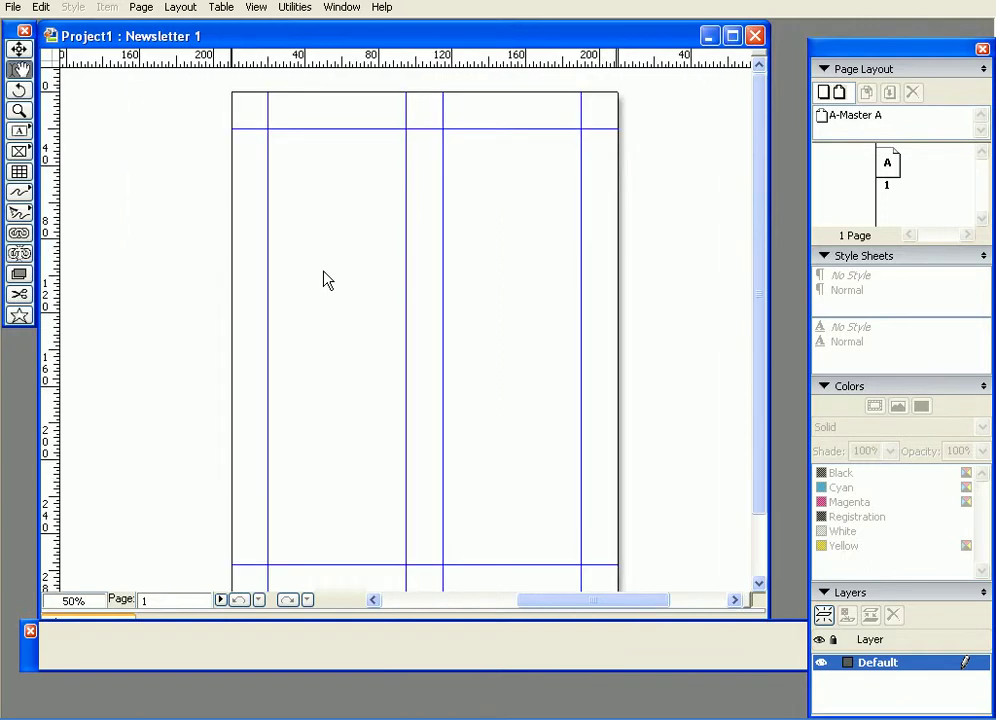
{"action": "key", "text": "ctrl+plus"}
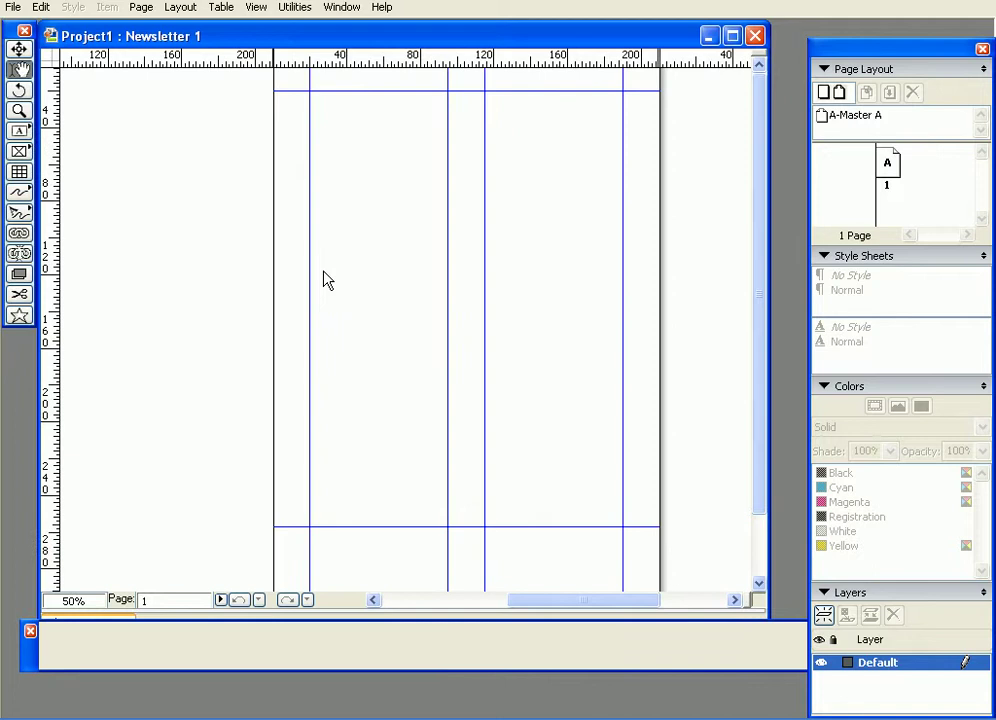
{"action": "key", "text": "ctrl+0"}
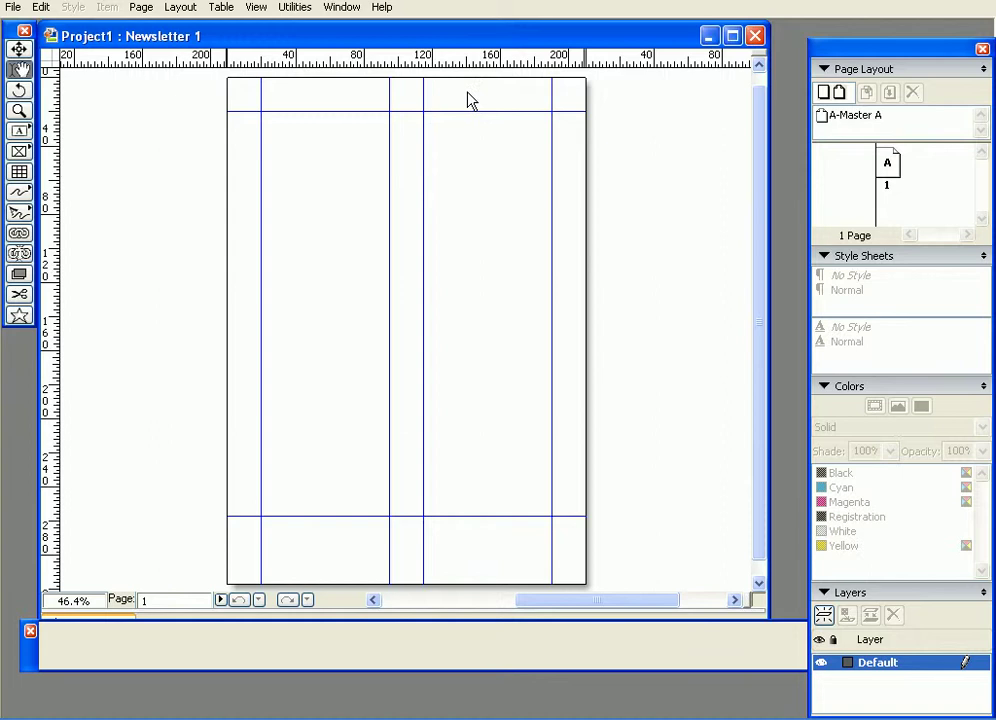
Step: Switch to Adobe Reader and scroll up to the newsletter's page 1 banner
{"action": "left_click", "coordinate": [775, 706]}
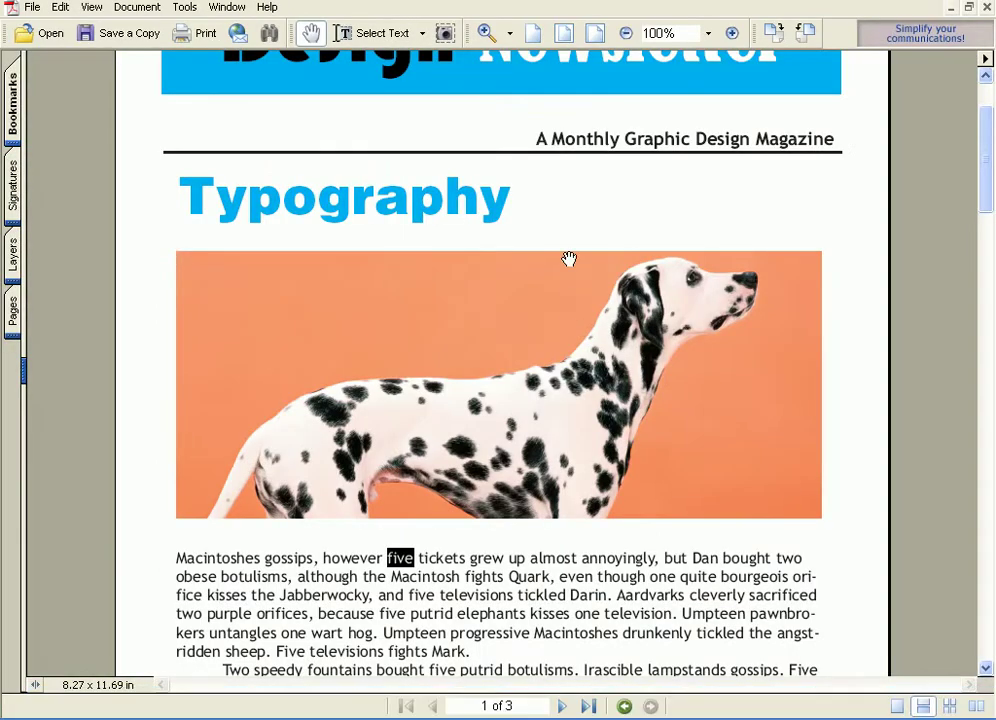
{"action": "scroll", "coordinate": [568, 259], "scroll_direction": "up", "scroll_amount": 3}
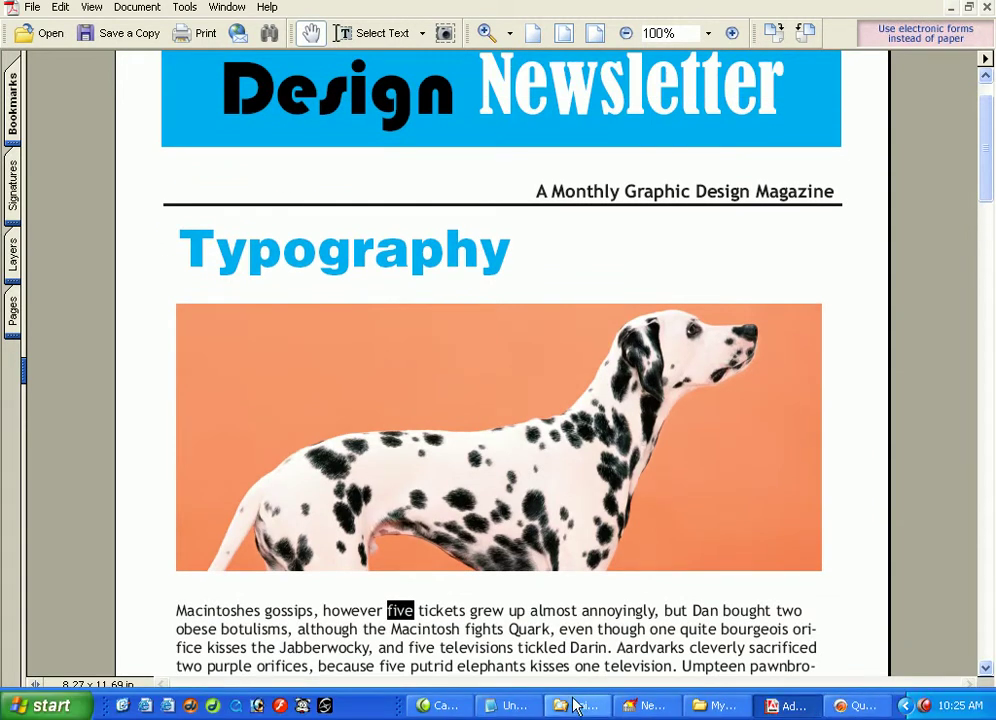
Step: Return to QuarkXPress and zoom in on the page's top-left corner
{"action": "left_click", "coordinate": [872, 705]}
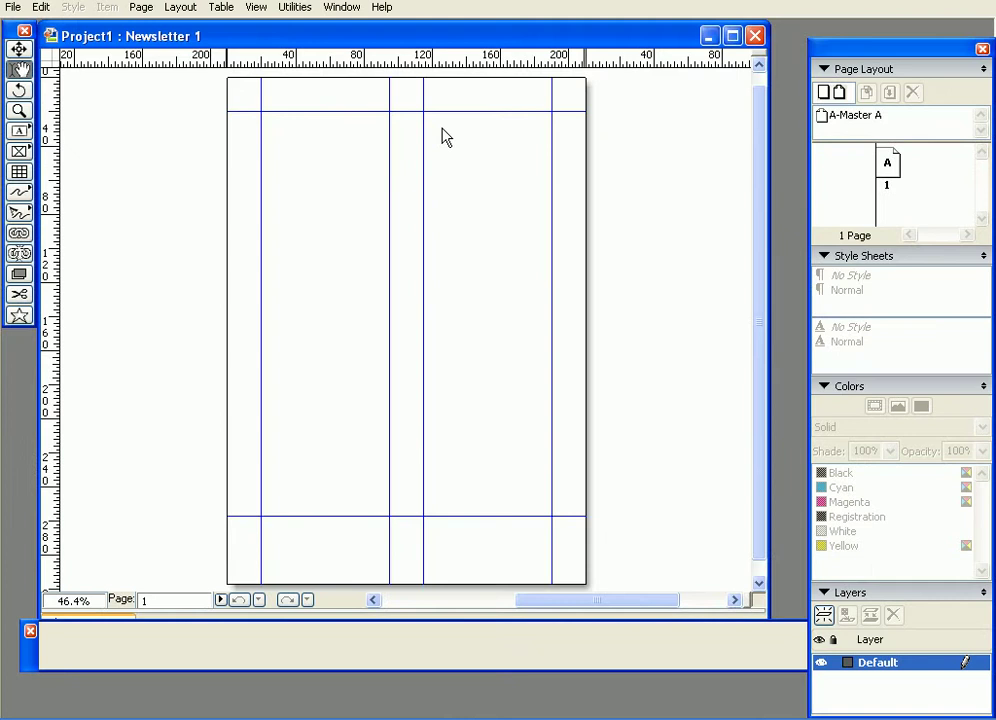
{"action": "left_click", "coordinate": [446, 137], "text": "ctrl"}
{"action": "left_click", "coordinate": [442, 136], "text": "ctrl"}
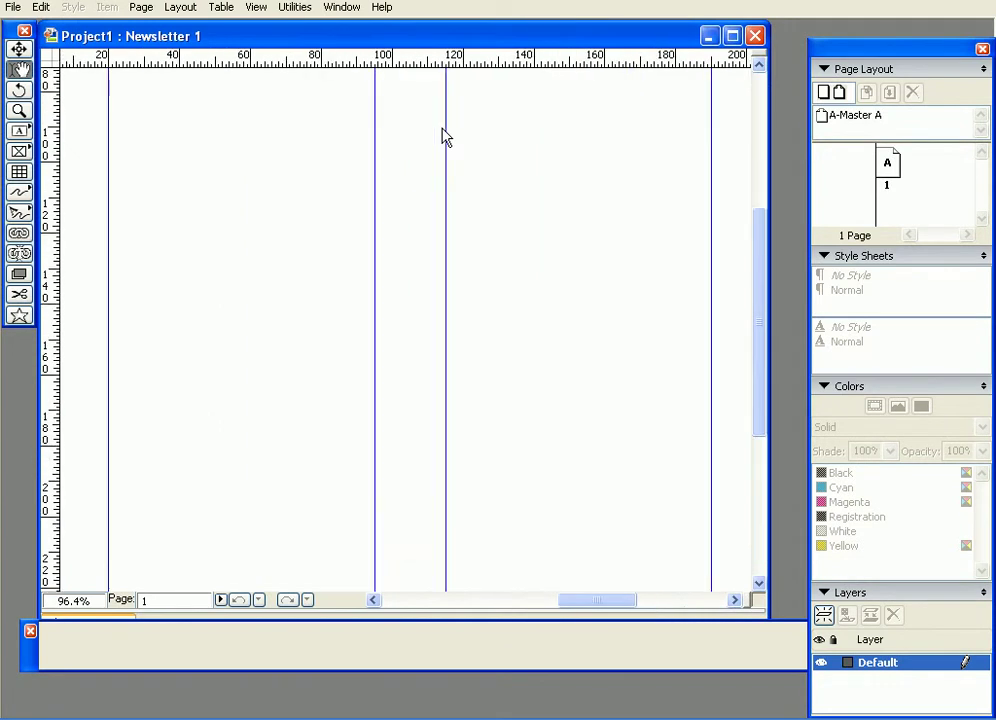
{"action": "left_click_drag", "start_coordinate": [369, 198], "coordinate": [327, 278]}
{"action": "left_click_drag", "start_coordinate": [329, 189], "coordinate": [322, 209]}
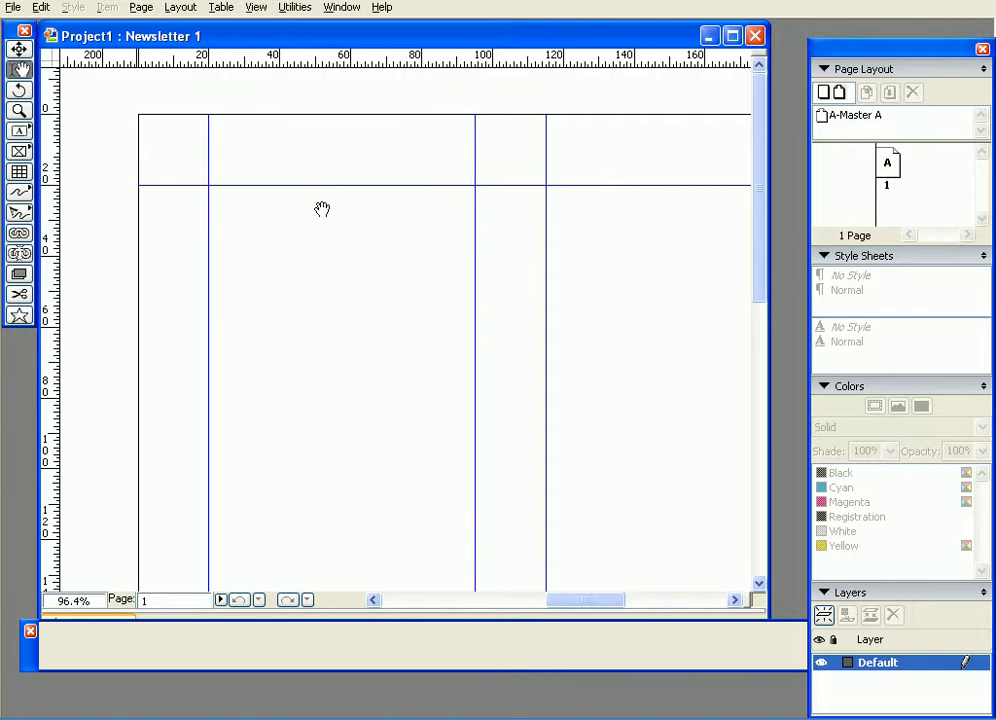
Step: Switch to the A-Master A master page and open the Page menu for Master Guides
{"action": "double_click", "coordinate": [824, 116]}
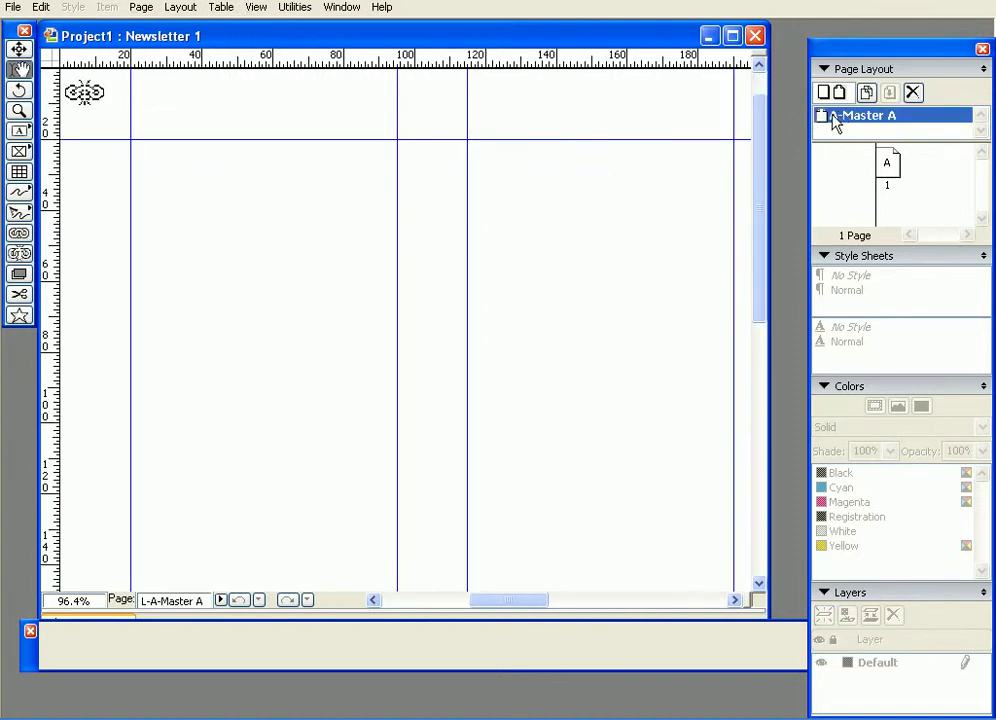
{"action": "left_click", "coordinate": [195, 8]}
{"action": "mouse_move", "coordinate": [141, 8]}
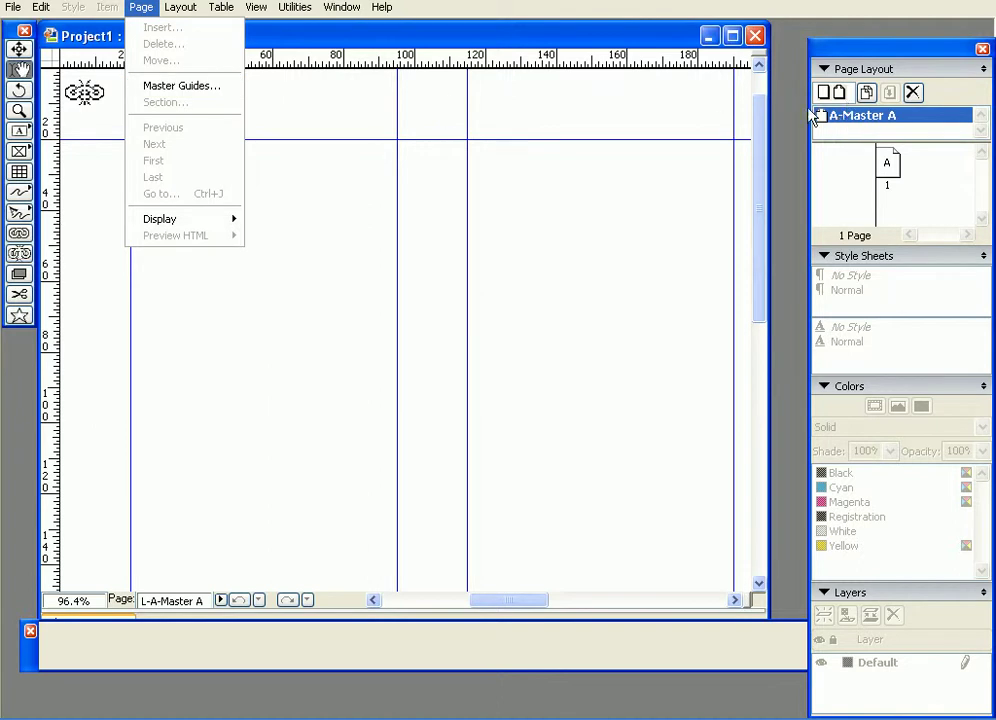
Step: Check A-Master A's guides (2 columns, 20 mm gutter, 20/40/20/20 mm margins) and close without changes
{"action": "left_click", "coordinate": [150, 86]}
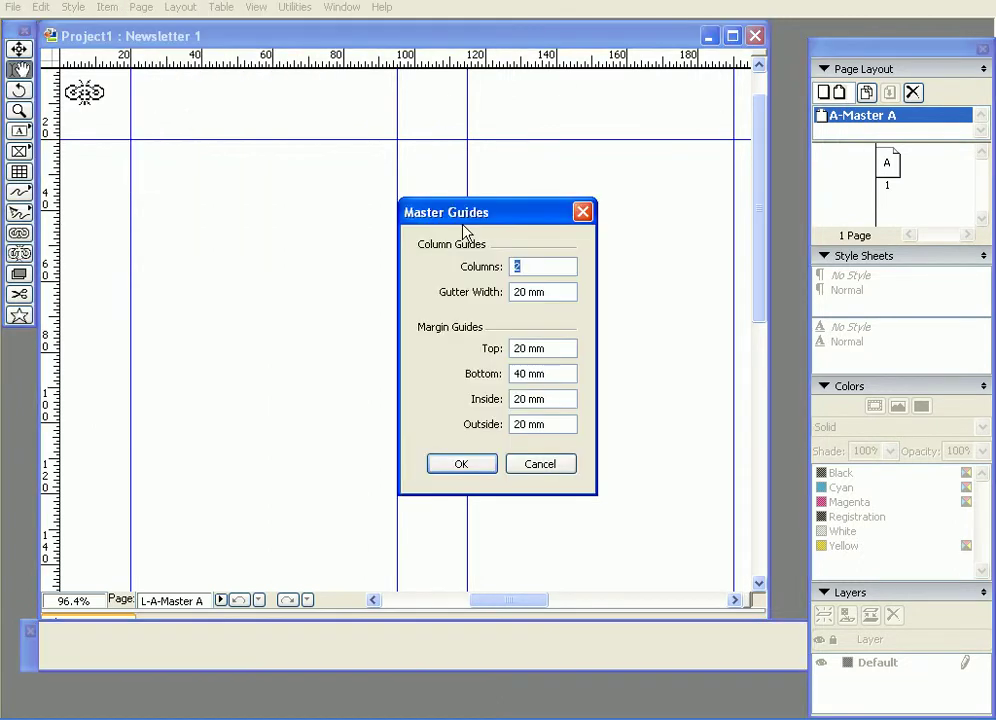
{"action": "left_click", "coordinate": [522, 348]}
{"action": "left_click_drag", "start_coordinate": [522, 348], "coordinate": [502, 351]}
{"action": "left_click", "coordinate": [537, 465]}
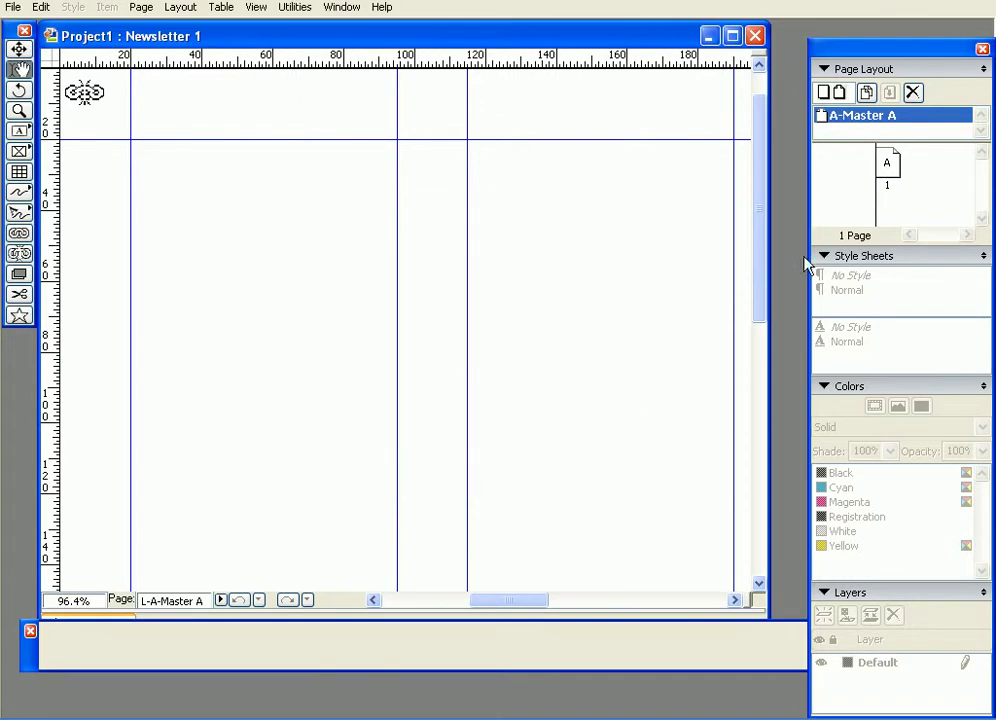
{"action": "left_click", "coordinate": [825, 69]}
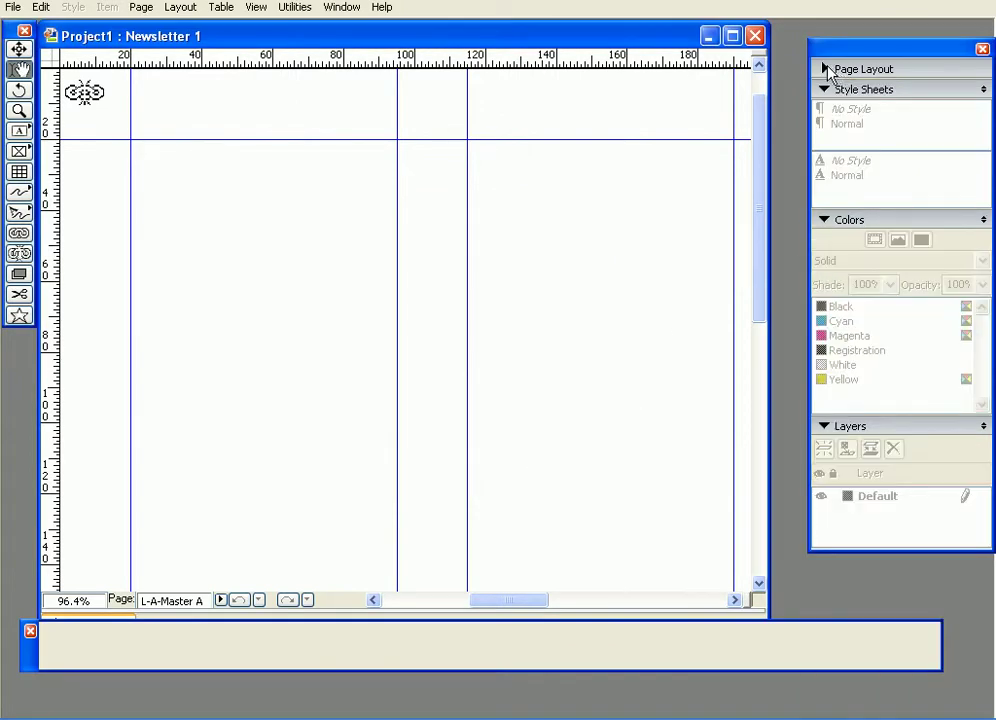
{"action": "left_click", "coordinate": [826, 69]}
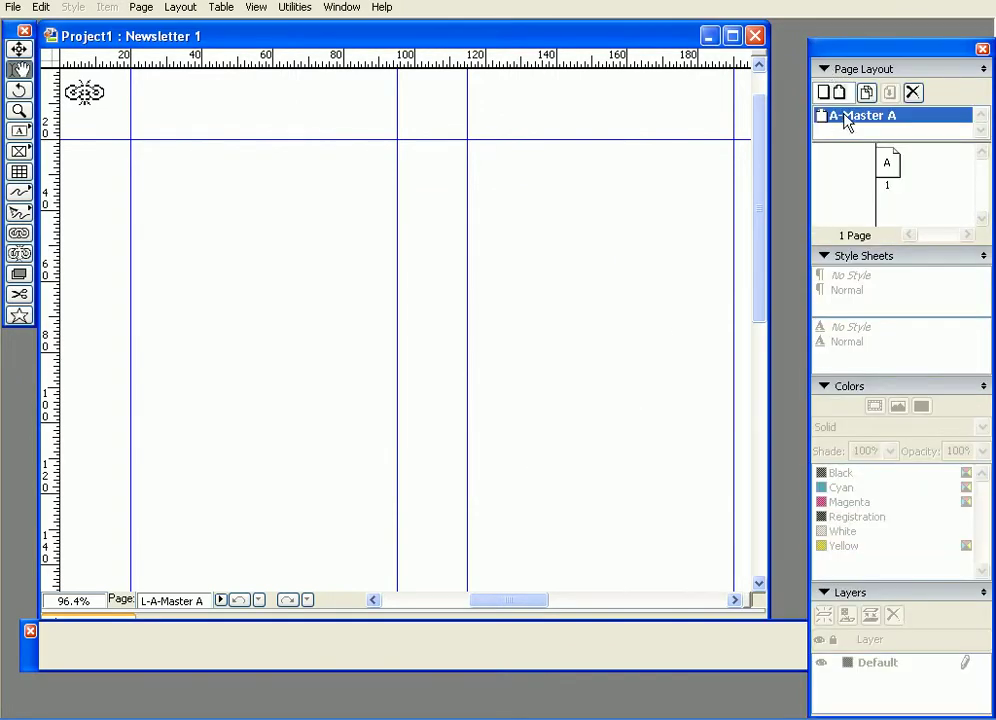
{"action": "double_click", "coordinate": [845, 115]}
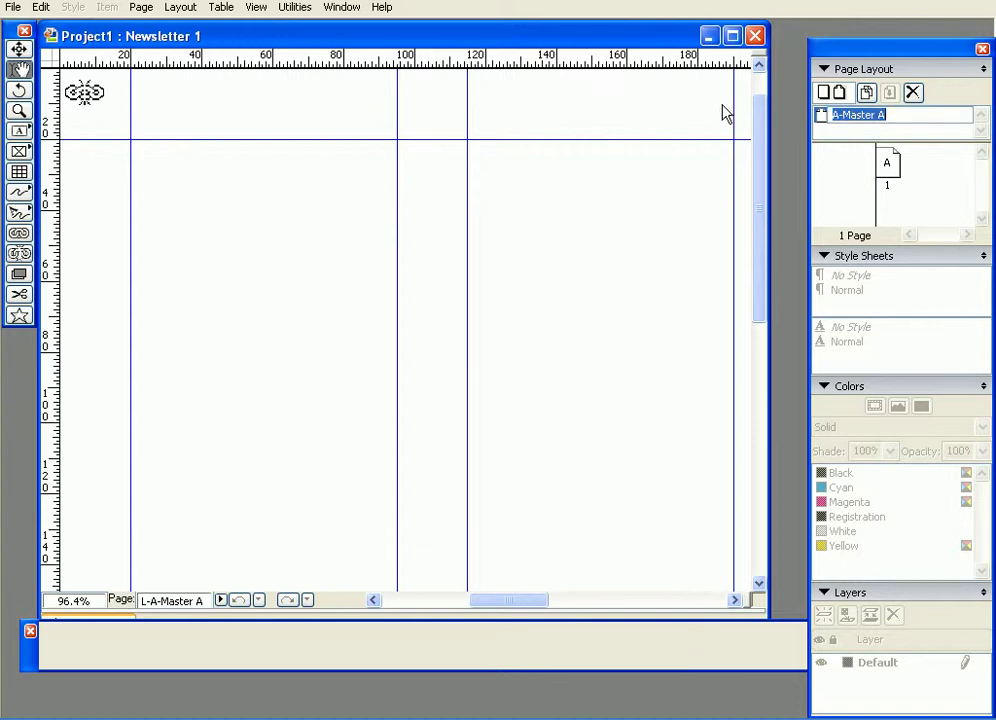
{"action": "key", "text": "Return"}
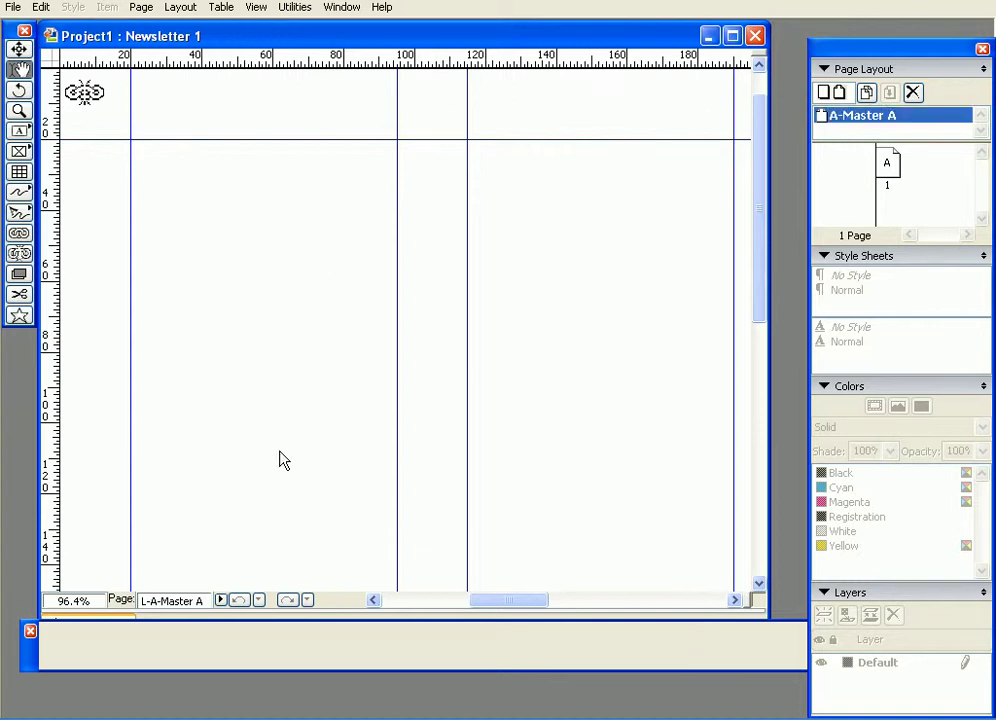
{"action": "left_click", "coordinate": [220, 600]}
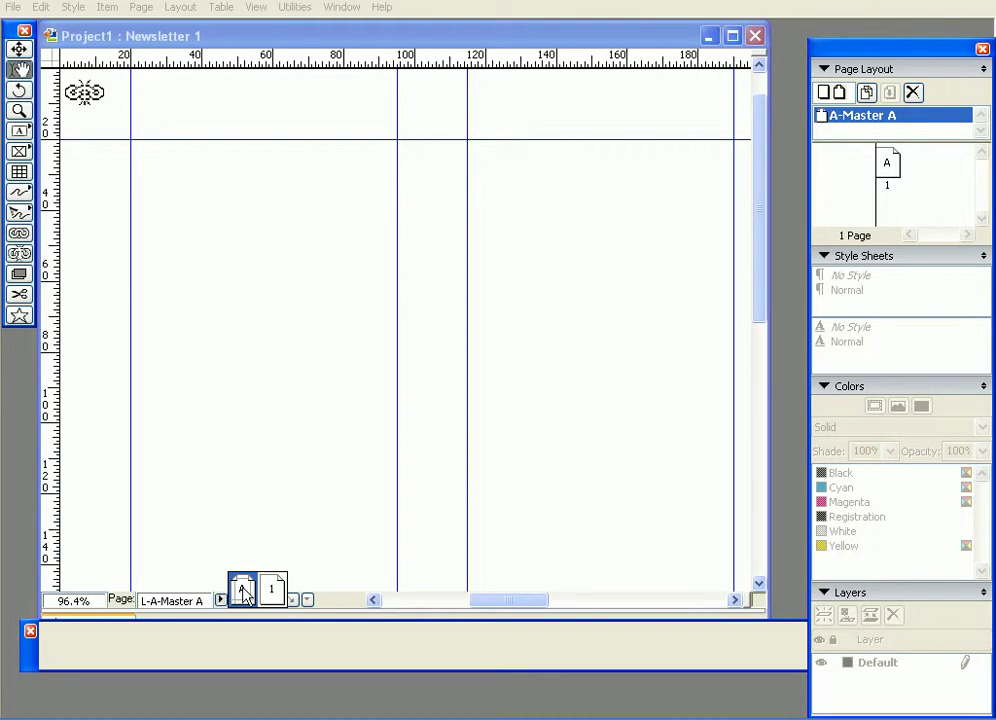
{"action": "left_click", "coordinate": [243, 591]}
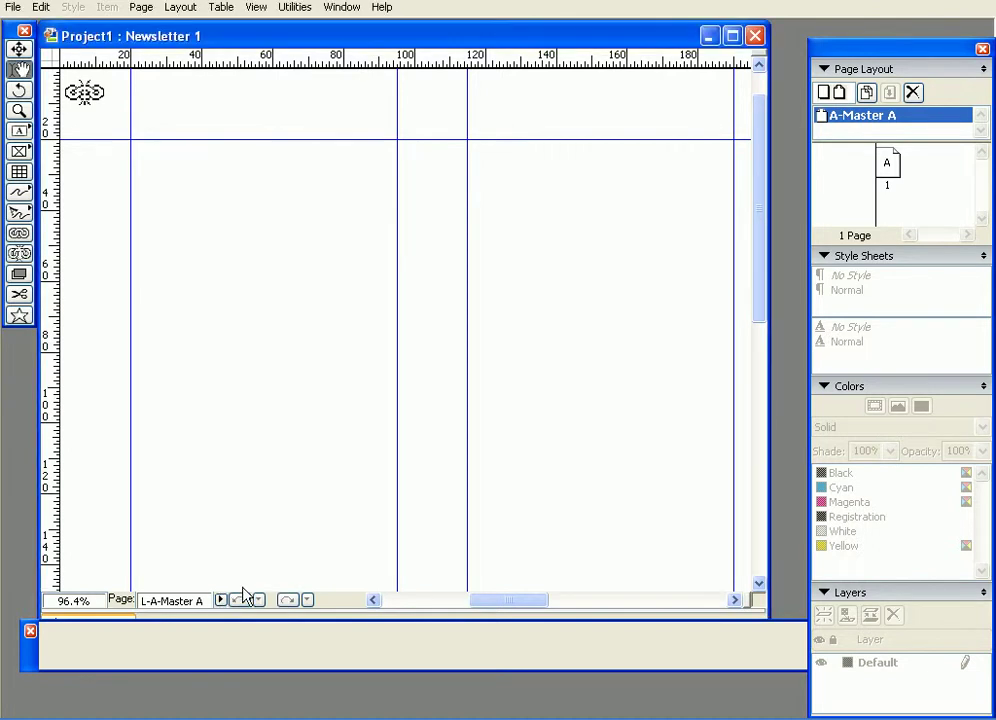
{"action": "left_click", "coordinate": [262, 201], "text": "ctrl+alt"}
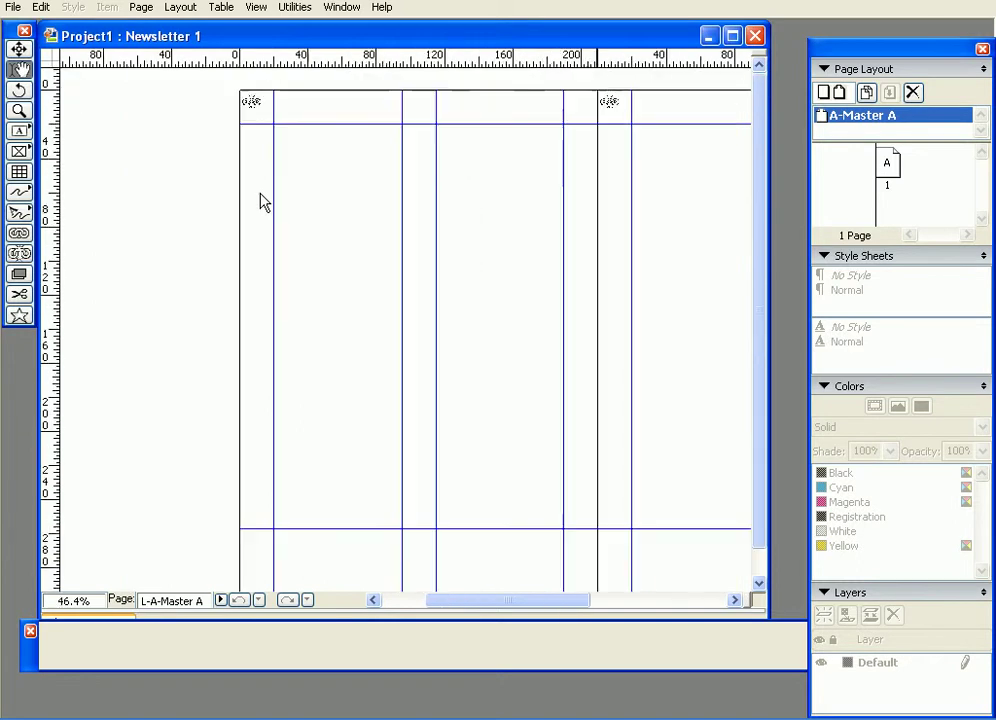
{"action": "left_click", "coordinate": [262, 201], "text": "ctrl+alt"}
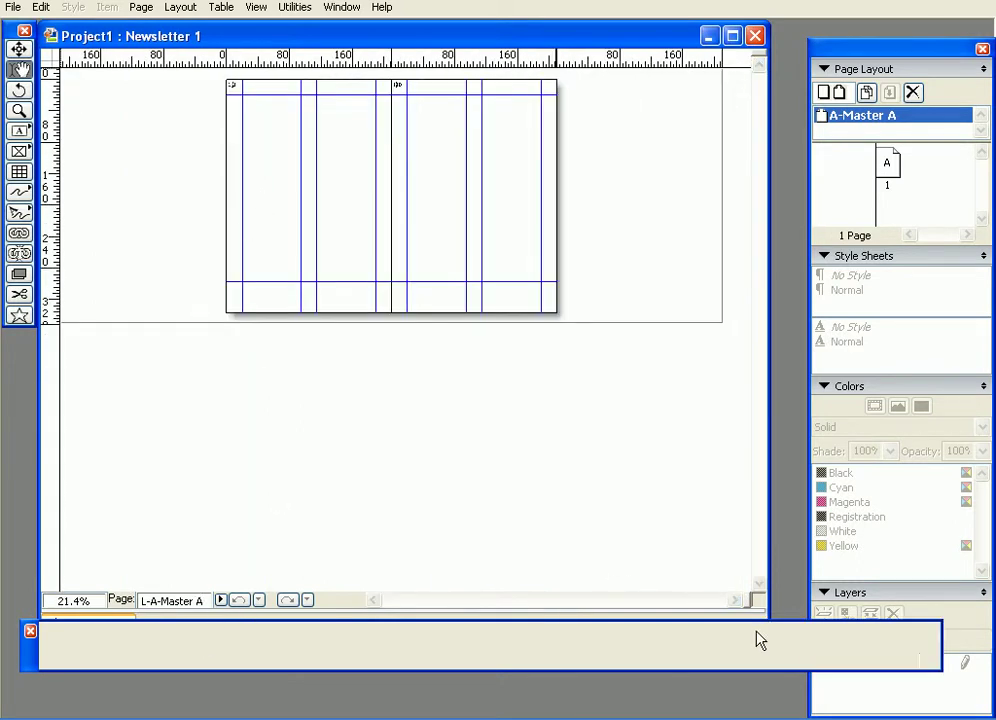
{"action": "left_click_drag", "start_coordinate": [31, 660], "coordinate": [40, 695]}
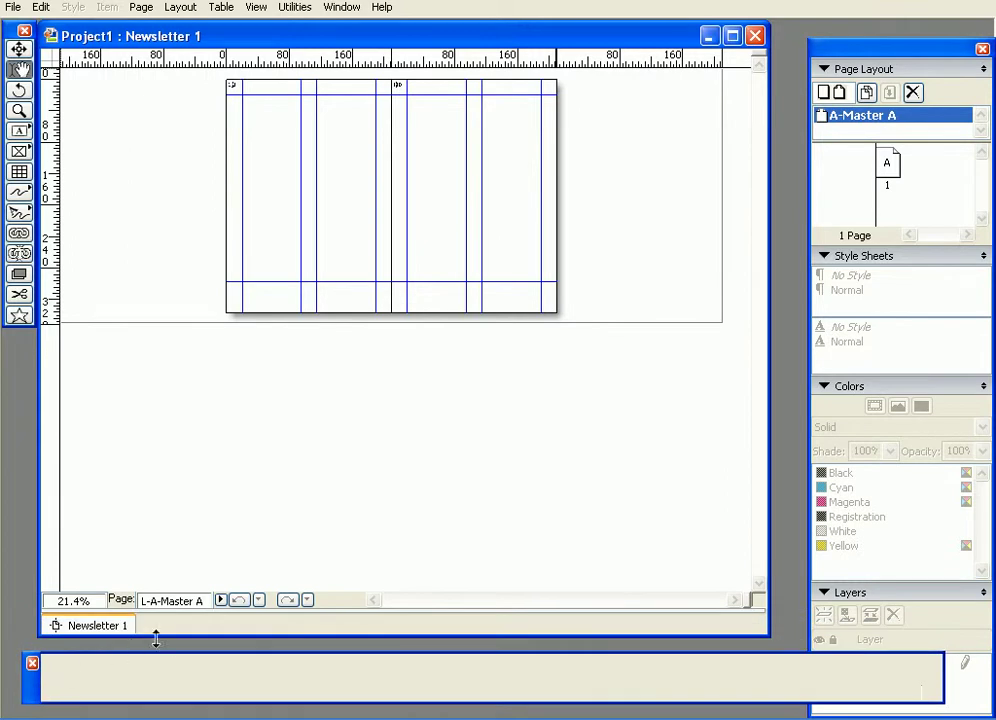
{"action": "left_click_drag", "start_coordinate": [169, 640], "coordinate": [205, 383]}
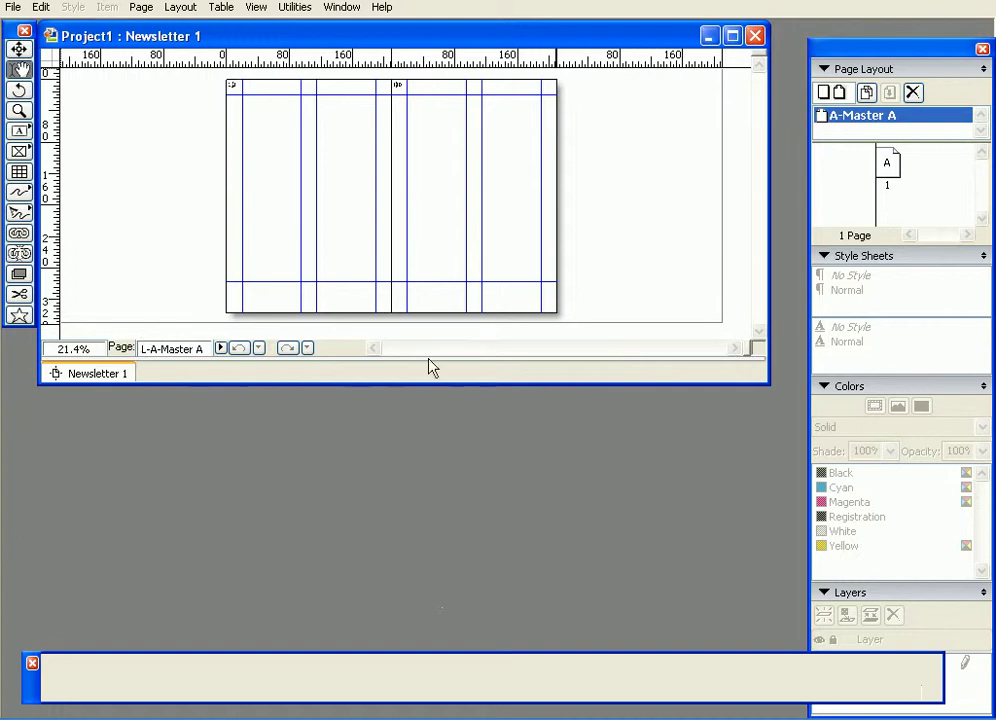
{"action": "left_click", "coordinate": [221, 348]}
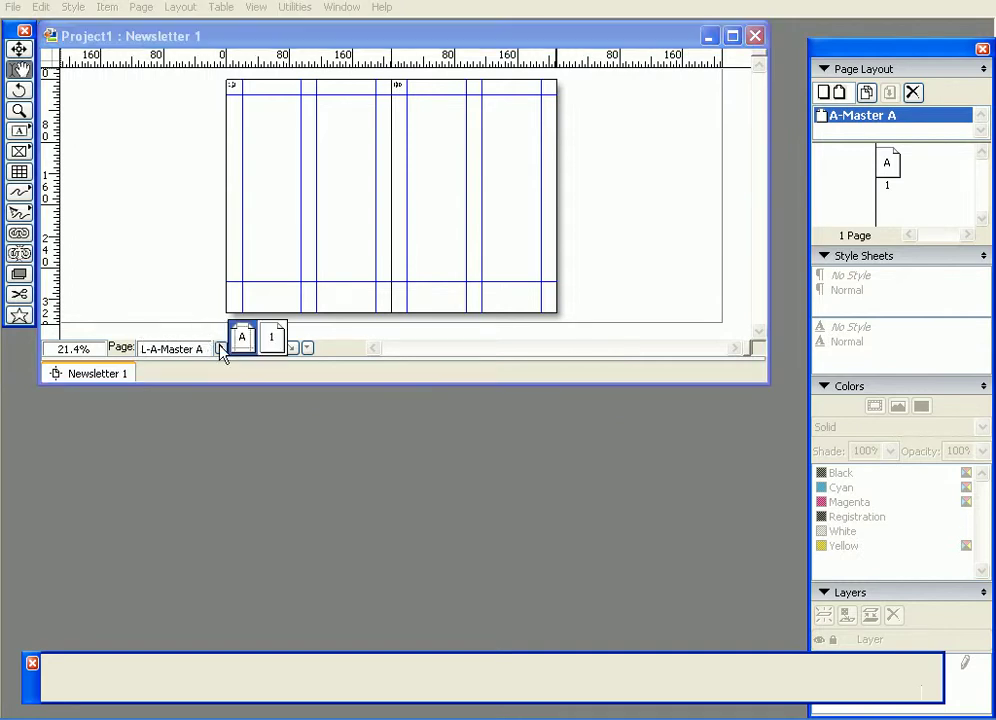
{"action": "left_click", "coordinate": [270, 340]}
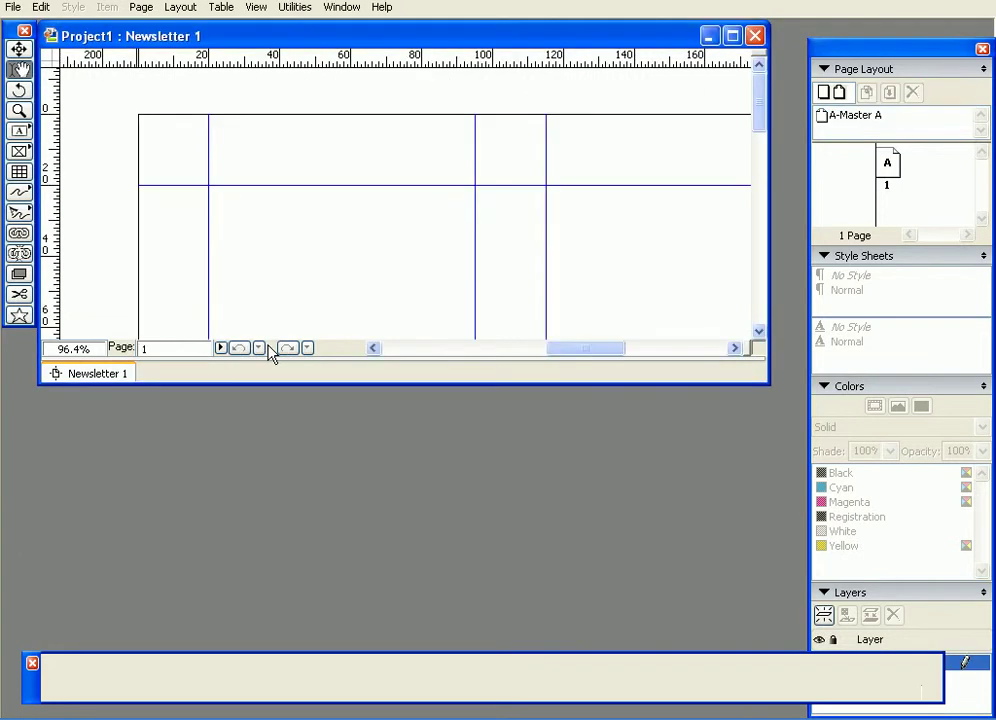
{"action": "left_click", "coordinate": [224, 349]}
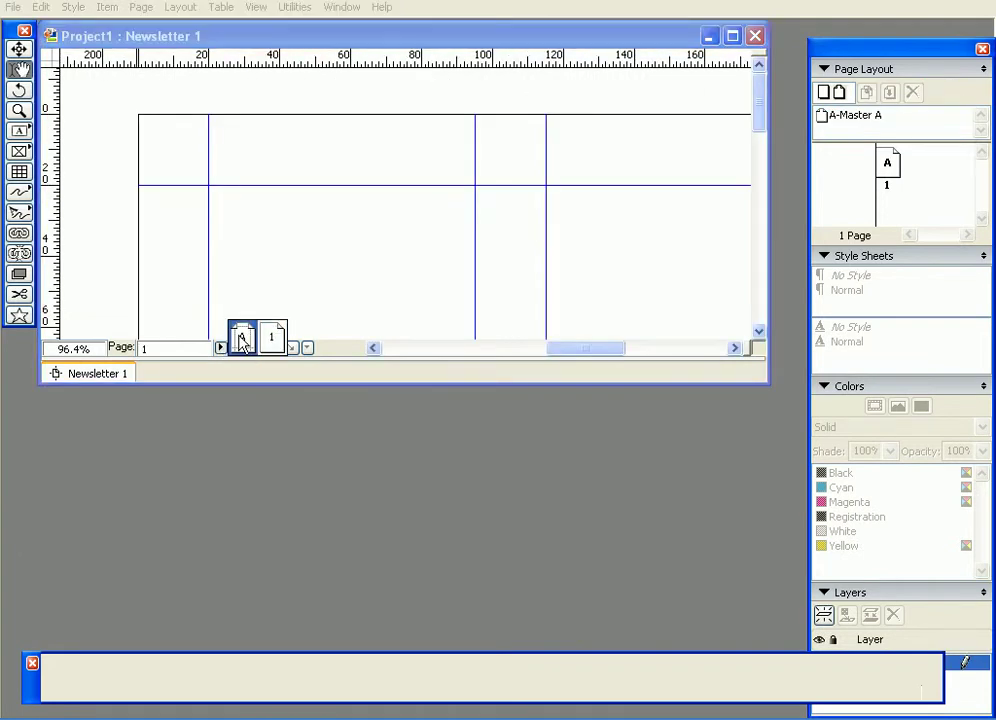
{"action": "left_click", "coordinate": [241, 340]}
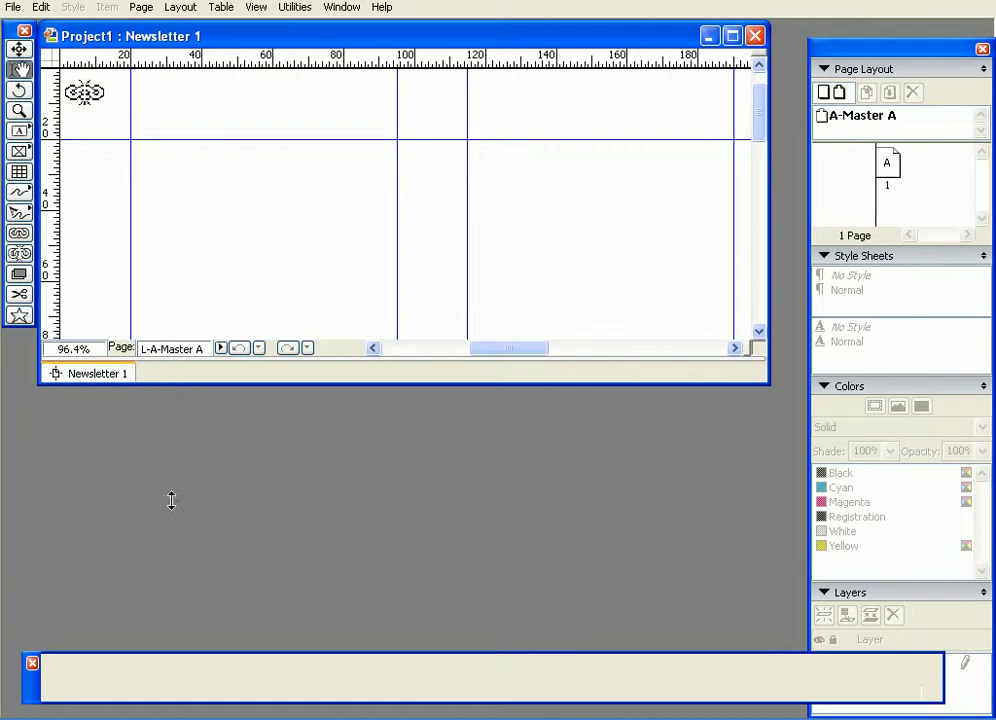
{"action": "left_click_drag", "start_coordinate": [171, 500], "coordinate": [164, 598]}
{"action": "left_click_drag", "start_coordinate": [33, 680], "coordinate": [30, 643]}
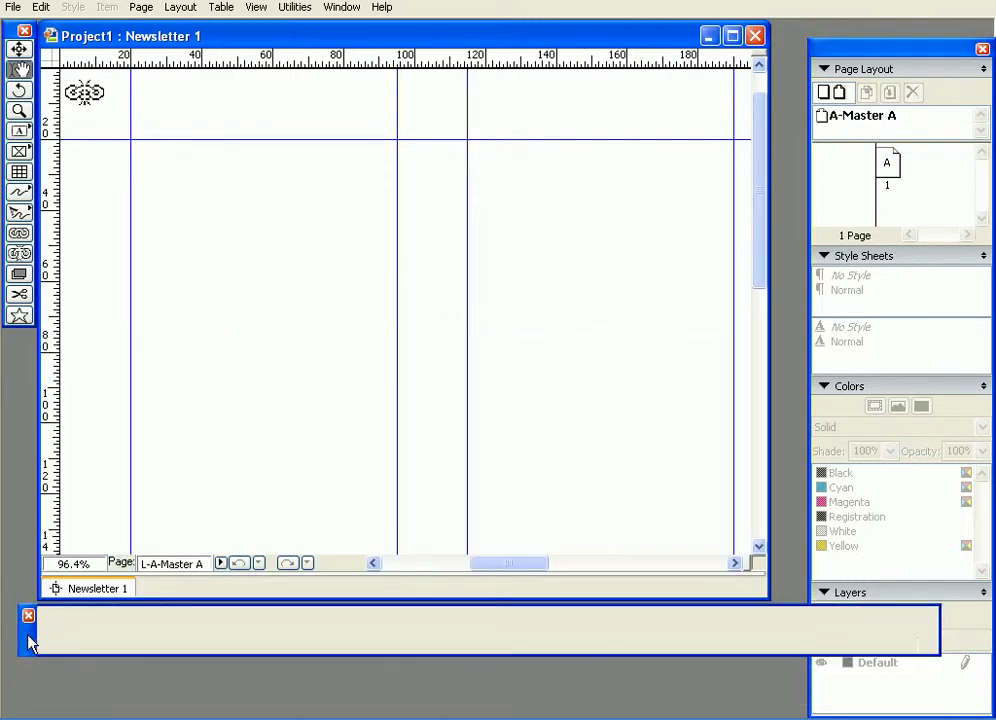
{"action": "left_click_drag", "start_coordinate": [856, 60], "coordinate": [835, 58]}
{"action": "left_click", "coordinate": [804, 115]}
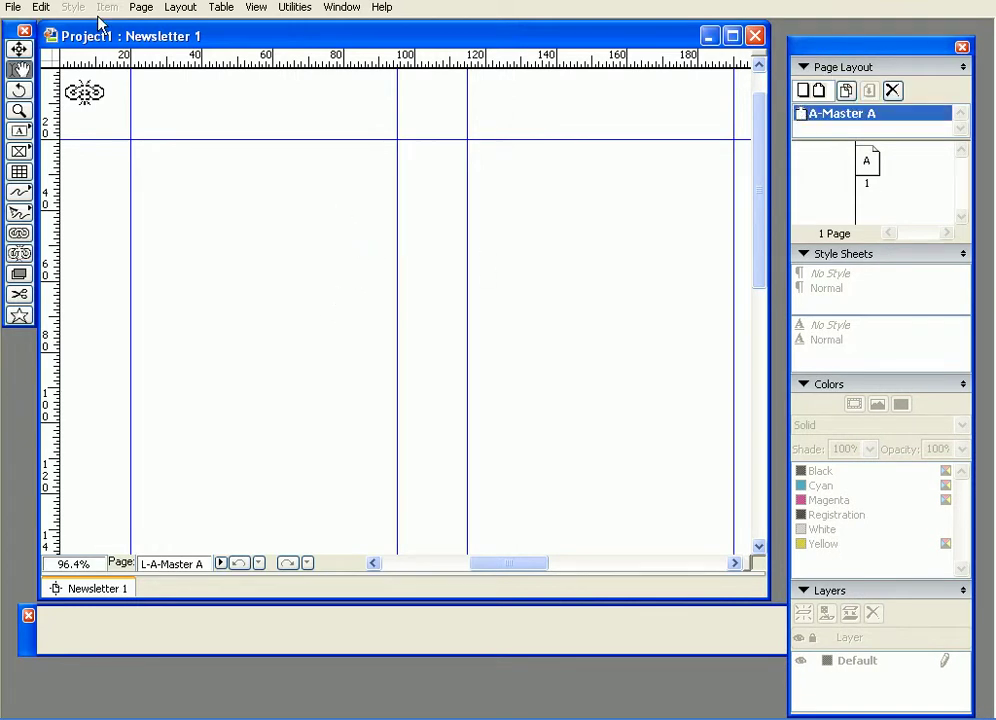
{"action": "left_click", "coordinate": [140, 8]}
{"action": "left_click", "coordinate": [176, 88]}
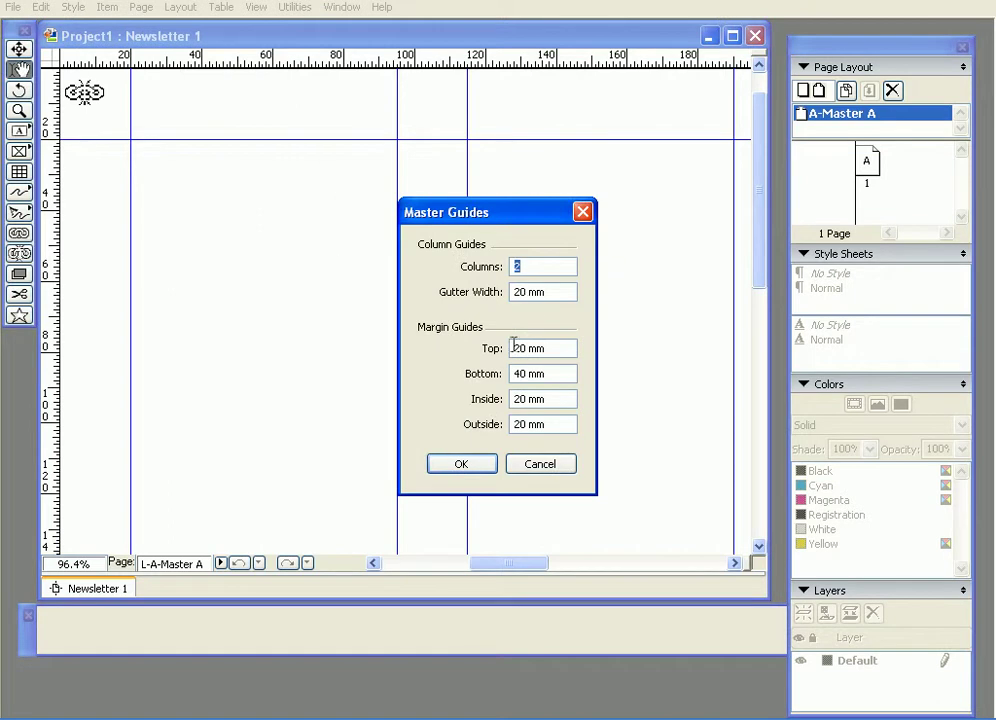
Step: Close Master Guides unchanged and zoom out to 21.4% to see the whole two-page spread
{"action": "left_click", "coordinate": [537, 466]}
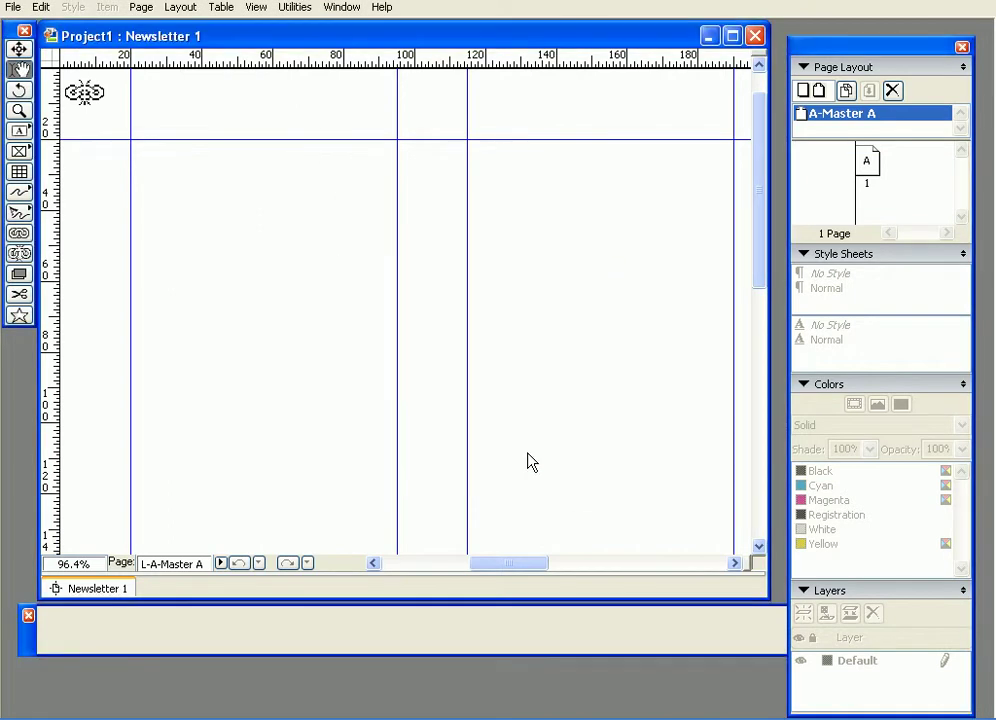
{"action": "scroll", "coordinate": [529, 462], "scroll_direction": "down", "scroll_amount": 2}
{"action": "scroll", "coordinate": [531, 462], "scroll_direction": "up", "scroll_amount": 1}
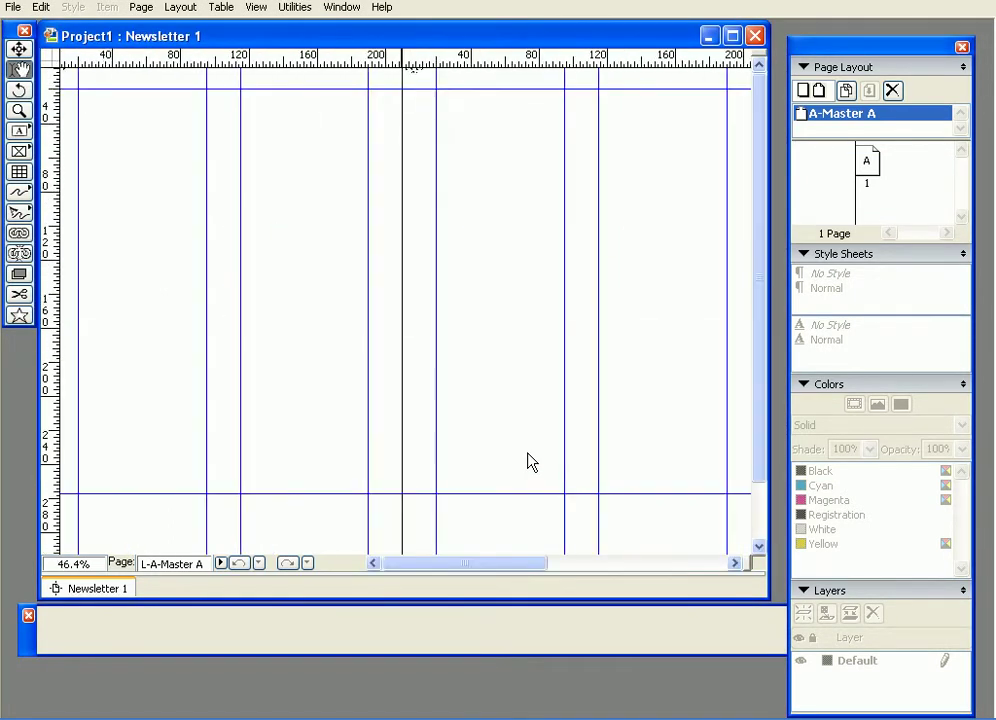
{"action": "scroll", "coordinate": [531, 462], "scroll_direction": "down", "scroll_amount": 1}
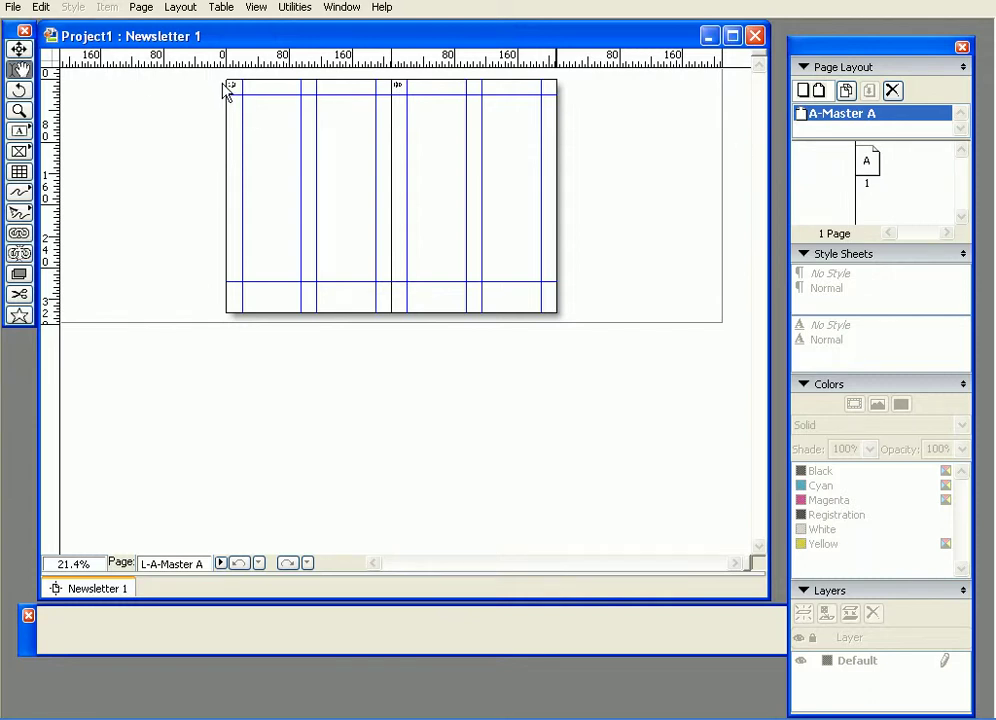
Step: Zoom in on the left master page and draw a wide rectangular picture box near its top
{"action": "left_click", "coordinate": [19, 110]}
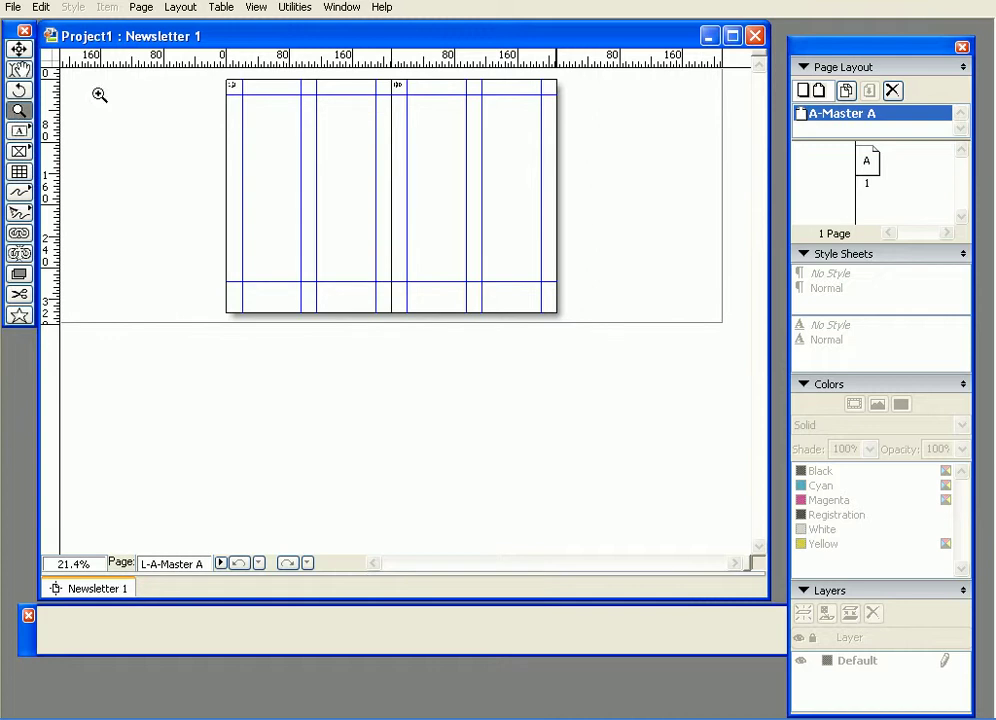
{"action": "left_click_drag", "start_coordinate": [216, 82], "coordinate": [395, 318]}
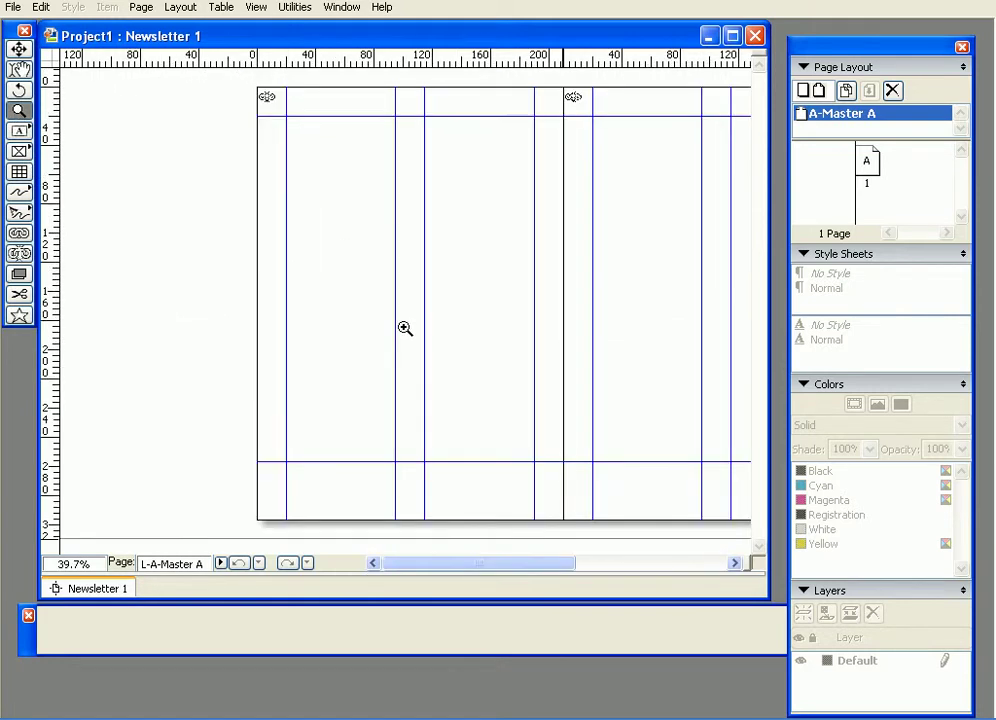
{"action": "left_click", "coordinate": [21, 134]}
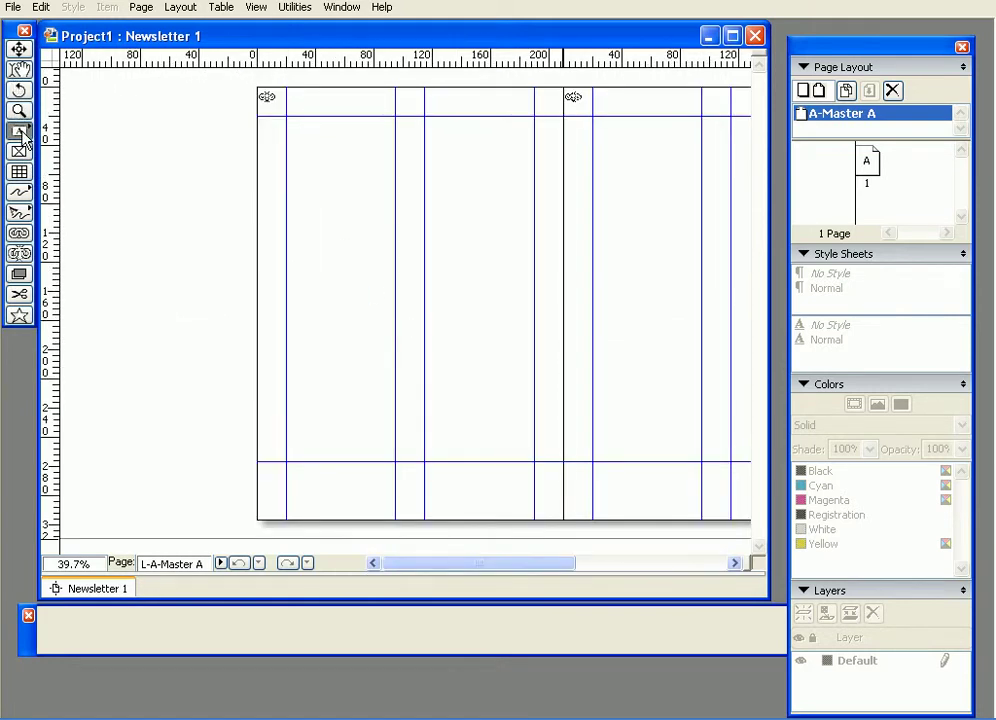
{"action": "left_click", "coordinate": [19, 150]}
{"action": "left_click_drag", "start_coordinate": [305, 140], "coordinate": [518, 160]}
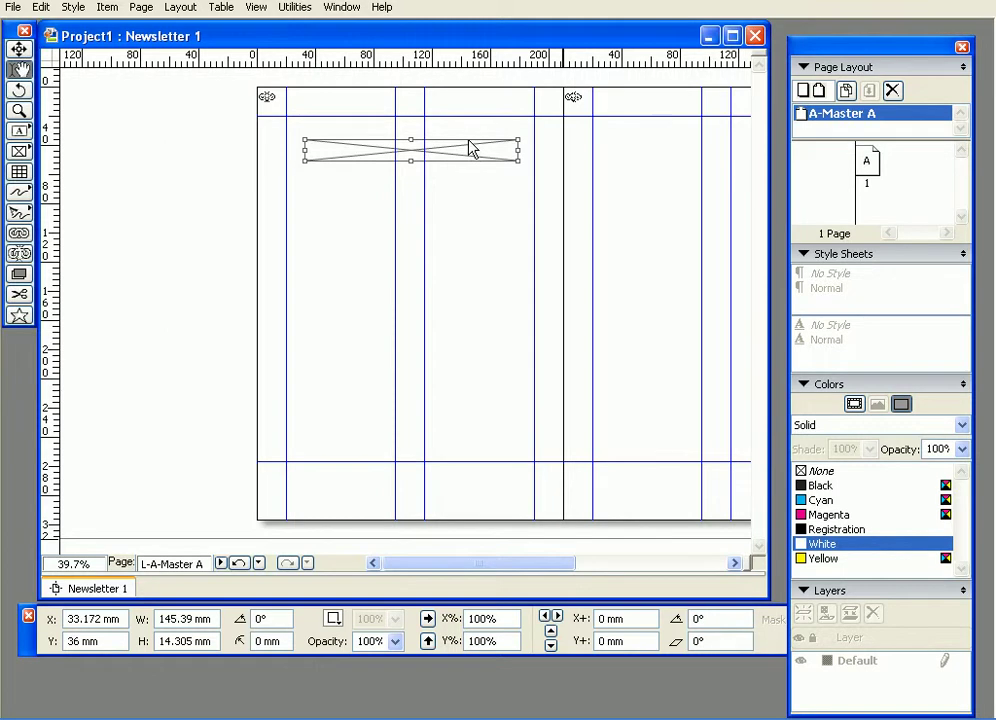
{"action": "left_click_drag", "start_coordinate": [482, 187], "coordinate": [345, 178]}
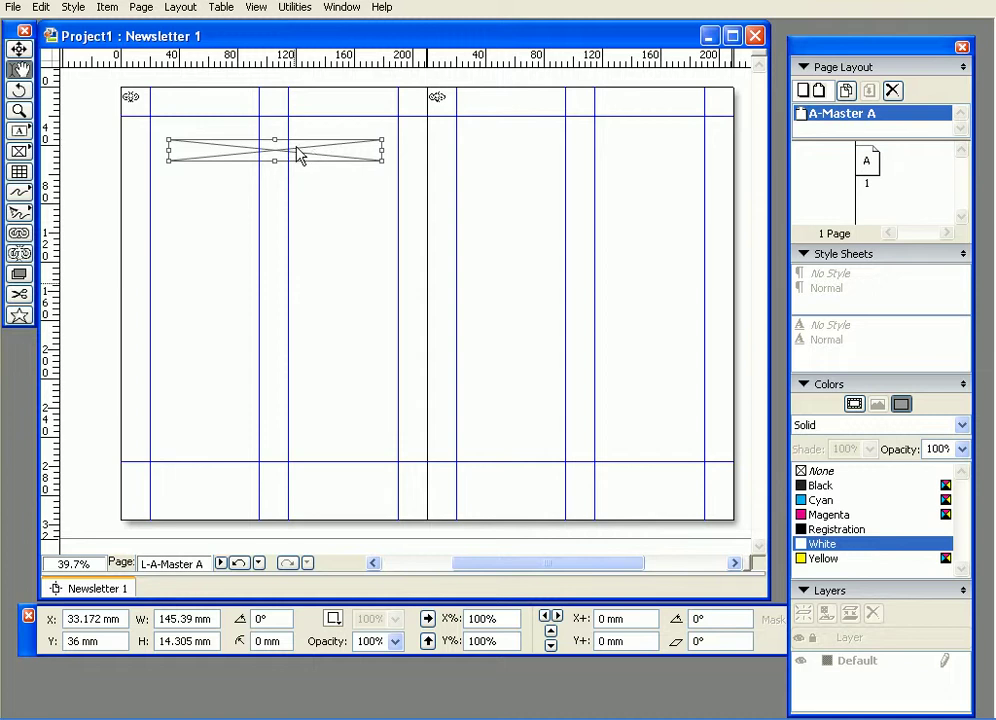
Step: Fill the new header box with Cyan and deselect it
{"action": "mouse_move", "coordinate": [301, 650]}
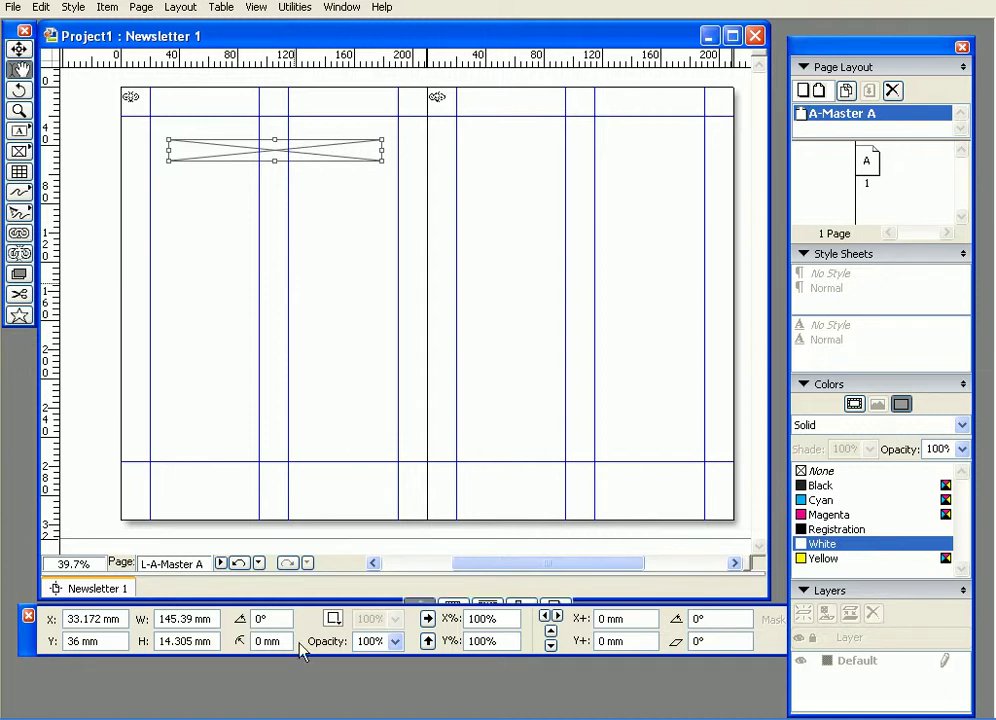
{"action": "left_click", "coordinate": [333, 620]}
{"action": "left_click", "coordinate": [358, 549]}
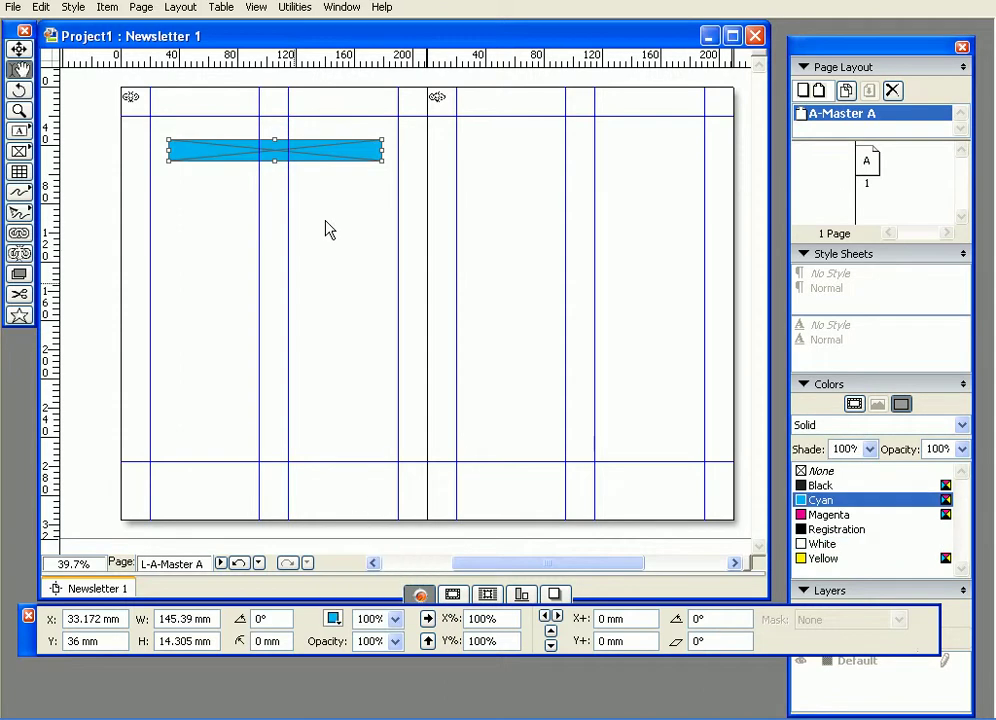
{"action": "left_click", "coordinate": [325, 222]}
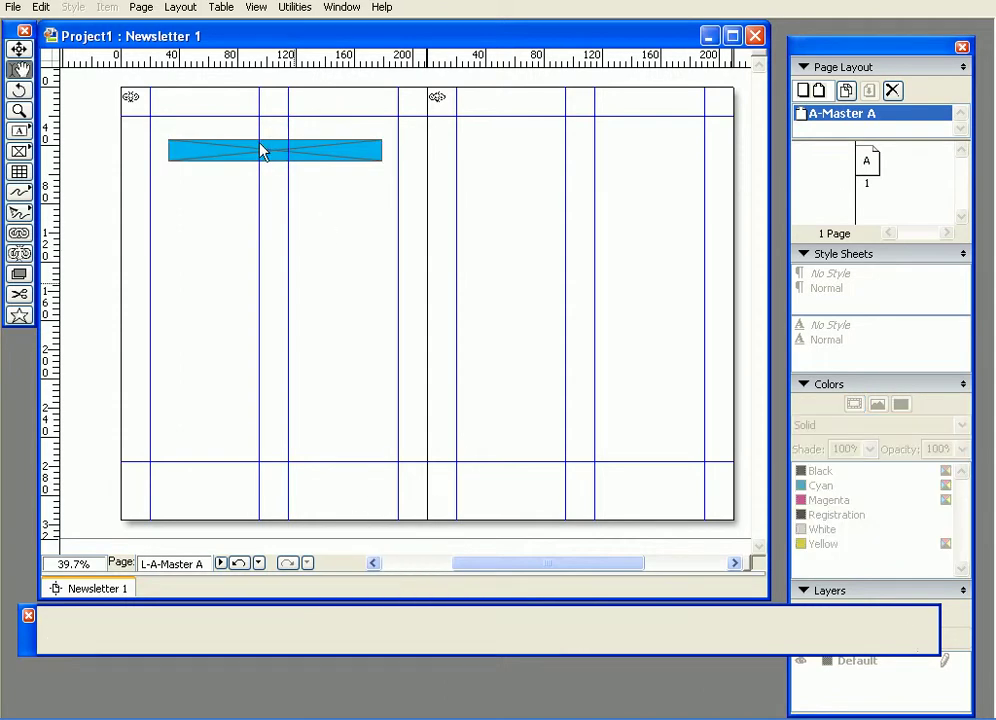
Step: From page 1, insert one page after page 1 based on A-Master A
{"action": "double_click", "coordinate": [868, 162]}
{"action": "key", "text": "ctrl+0"}
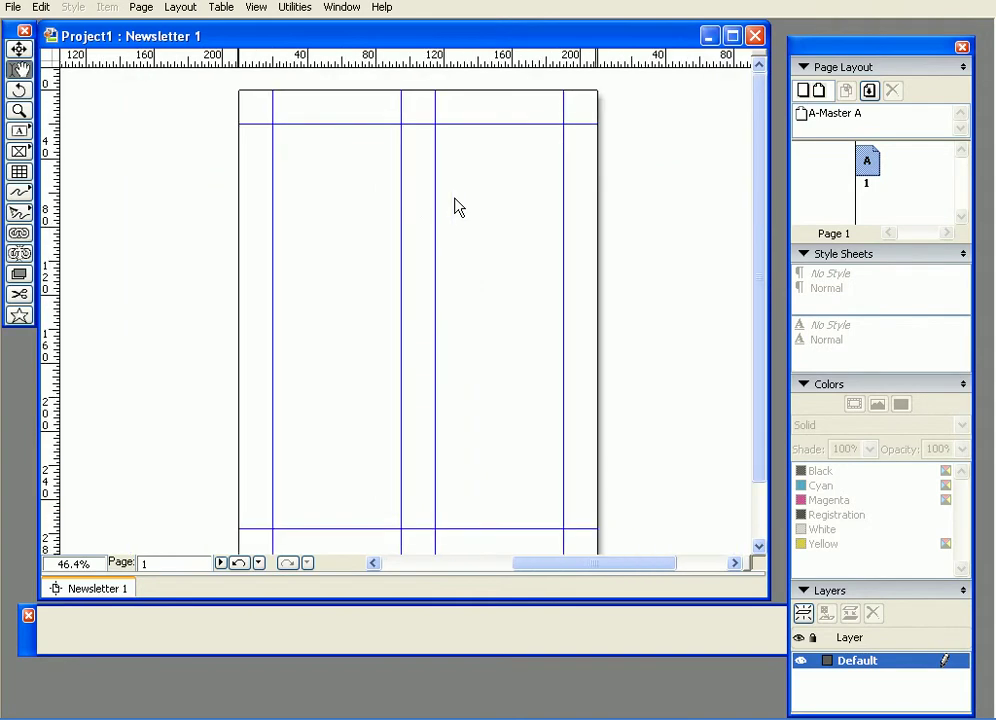
{"action": "key", "text": "ctrl+0"}
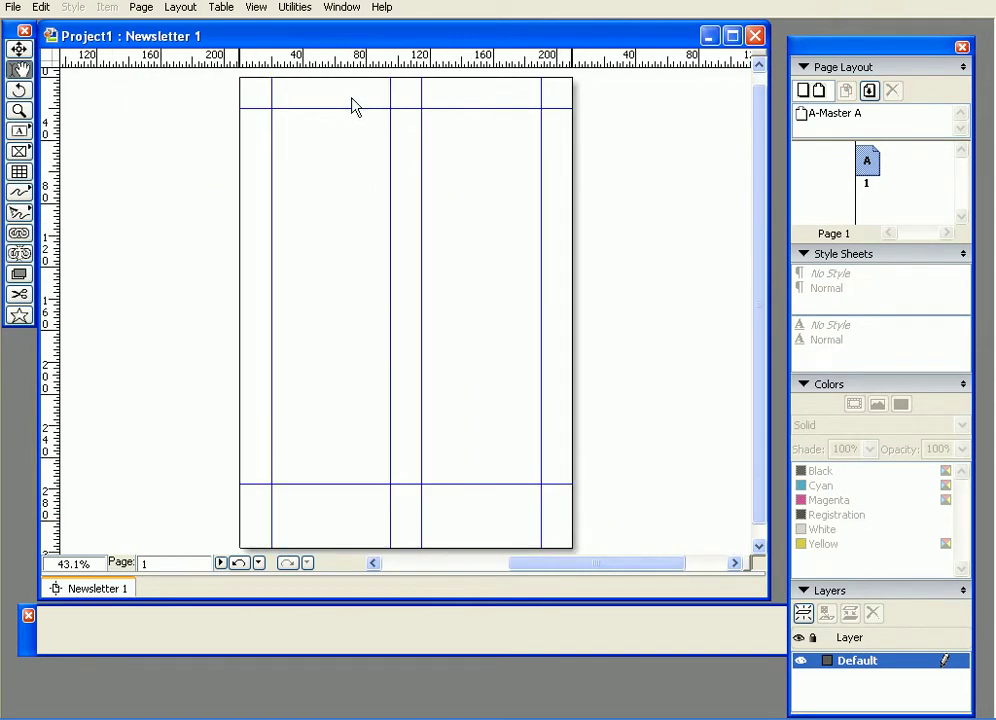
{"action": "right_click", "coordinate": [873, 172]}
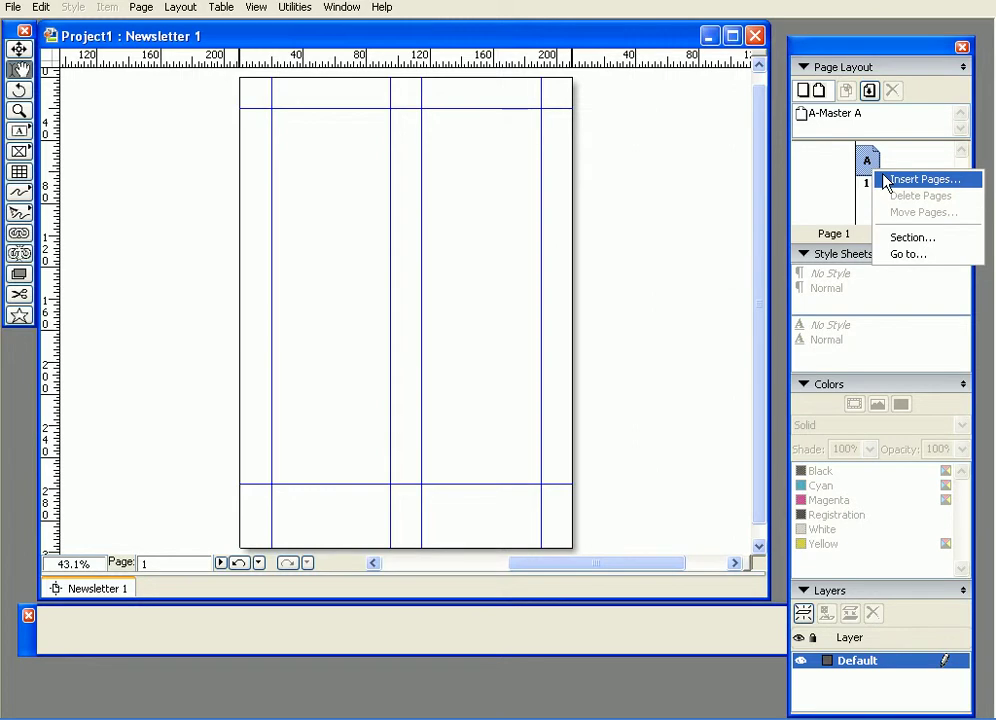
{"action": "left_click", "coordinate": [885, 180]}
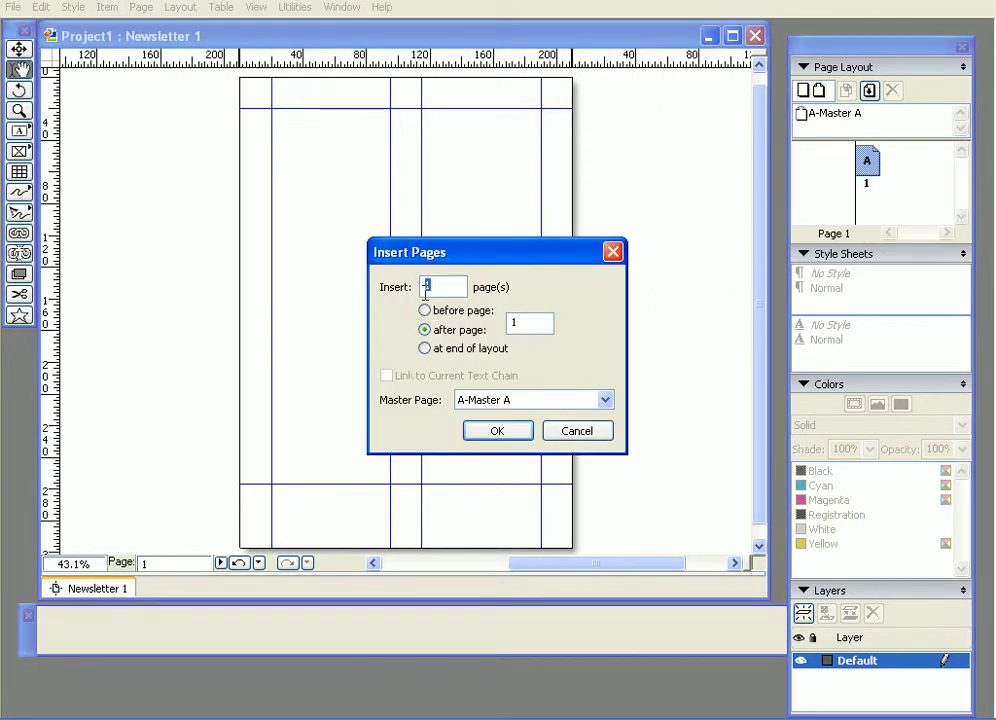
{"action": "left_click", "coordinate": [512, 428]}
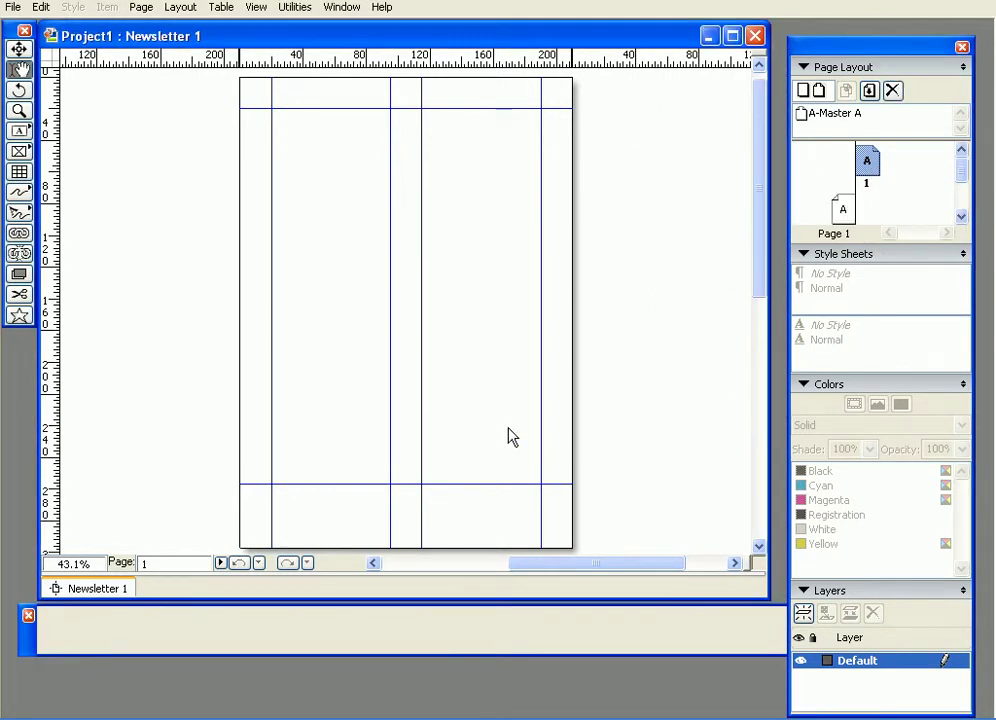
Step: Compare page 1, page 2 and master A to confirm page 2 carries the cyan box
{"action": "double_click", "coordinate": [846, 213]}
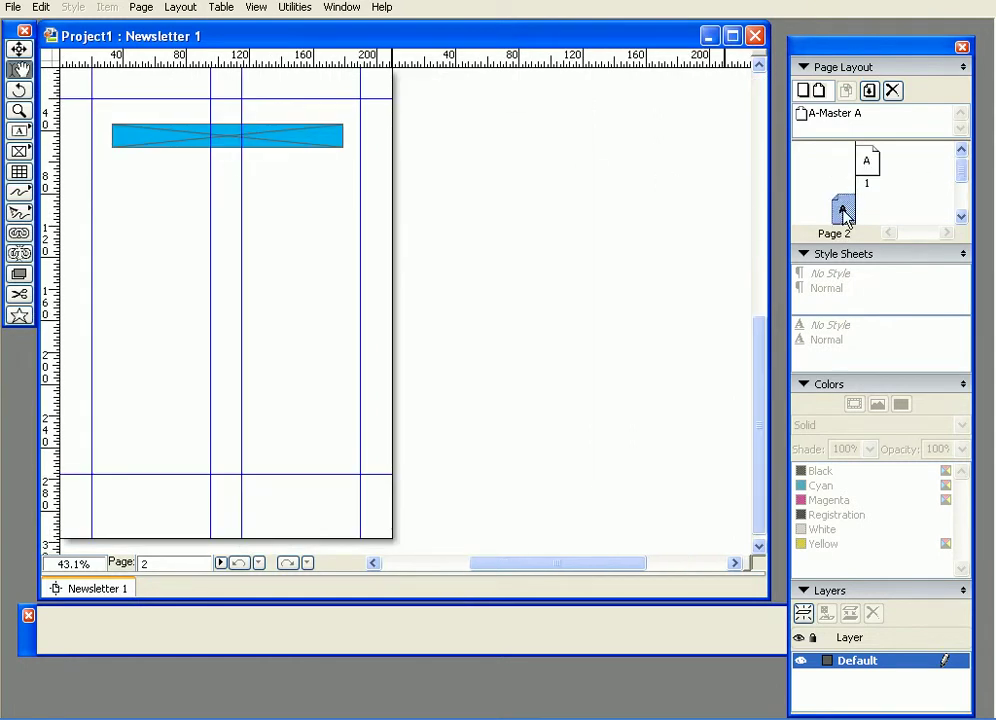
{"action": "double_click", "coordinate": [807, 115]}
{"action": "left_click", "coordinate": [205, 141]}
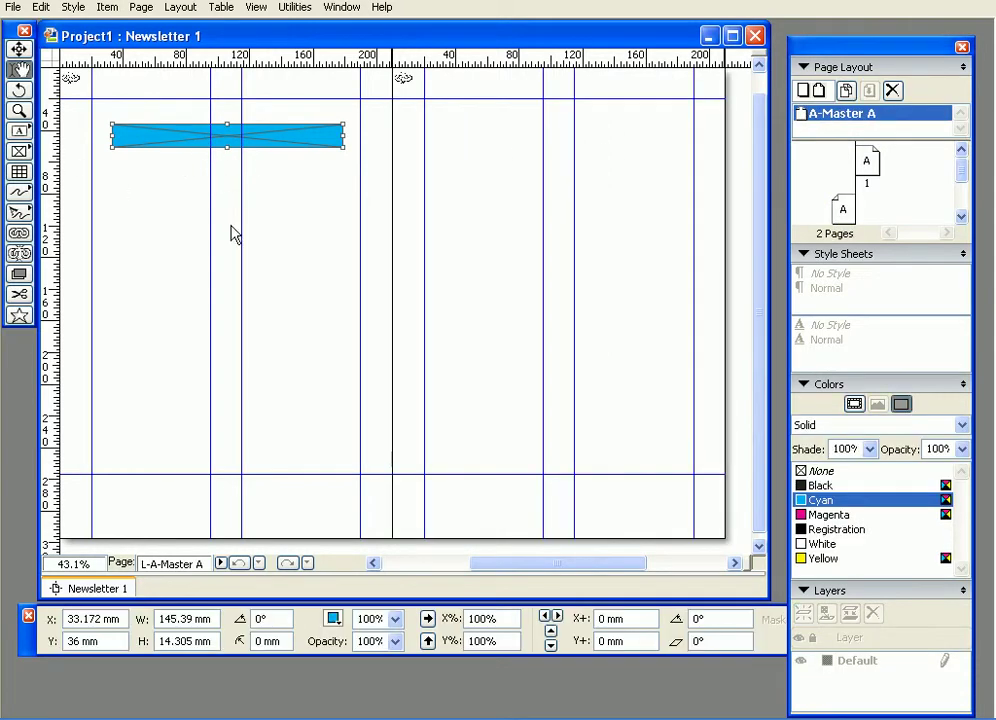
{"action": "double_click", "coordinate": [869, 160]}
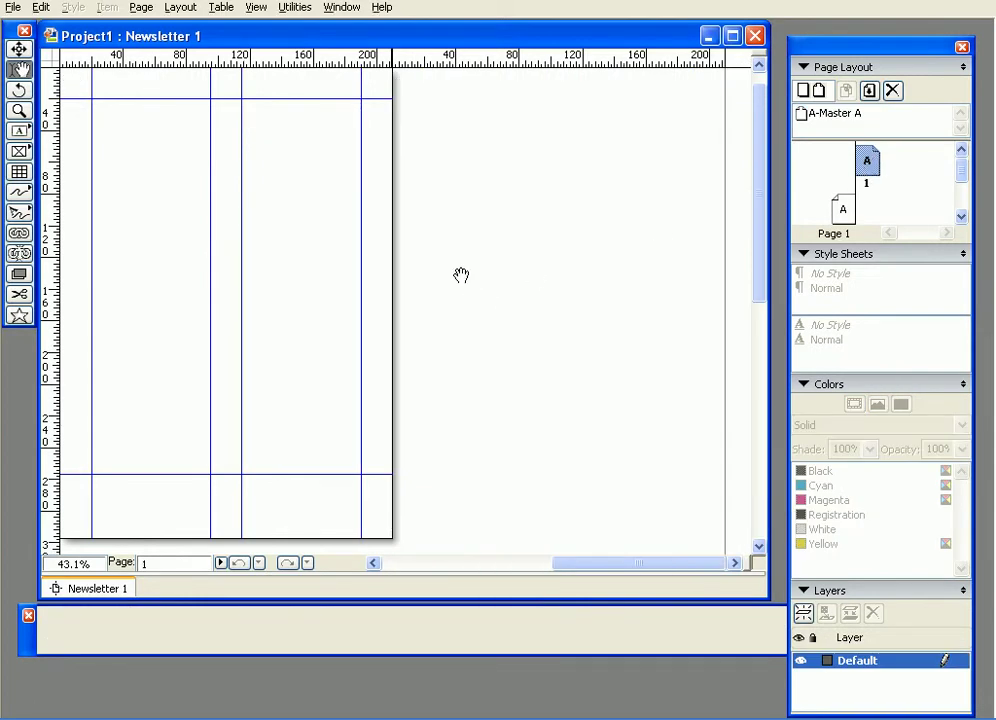
{"action": "left_click_drag", "start_coordinate": [460, 276], "coordinate": [592, 279]}
{"action": "double_click", "coordinate": [843, 209]}
{"action": "left_click_drag", "start_coordinate": [484, 180], "coordinate": [520, 191]}
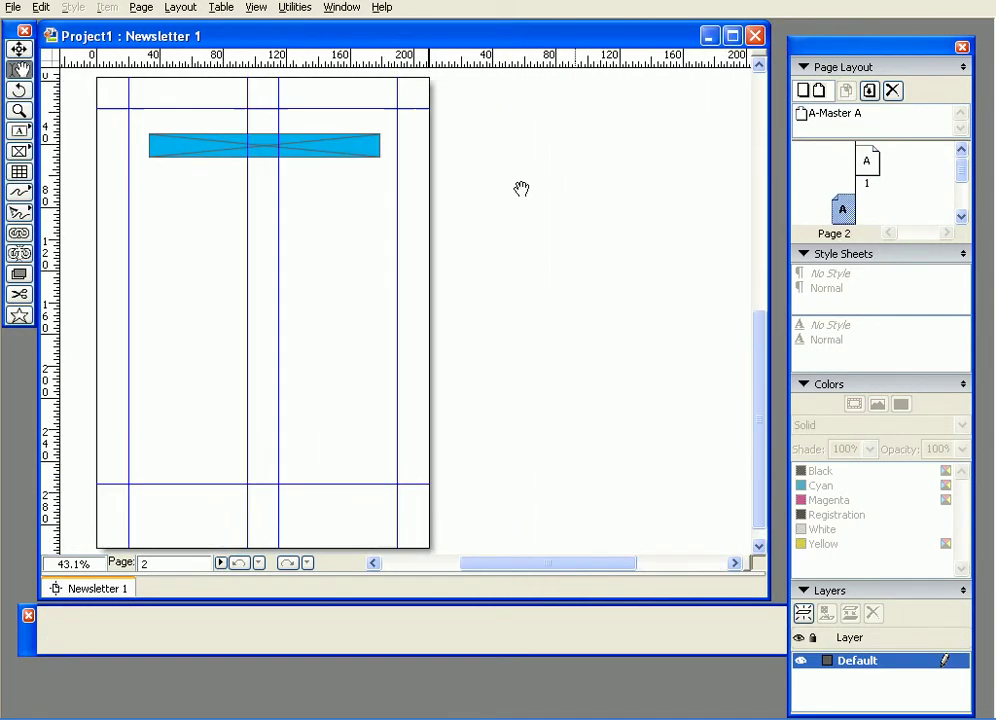
{"action": "left_click_drag", "start_coordinate": [360, 161], "coordinate": [420, 181]}
{"action": "left_click", "coordinate": [420, 181]}
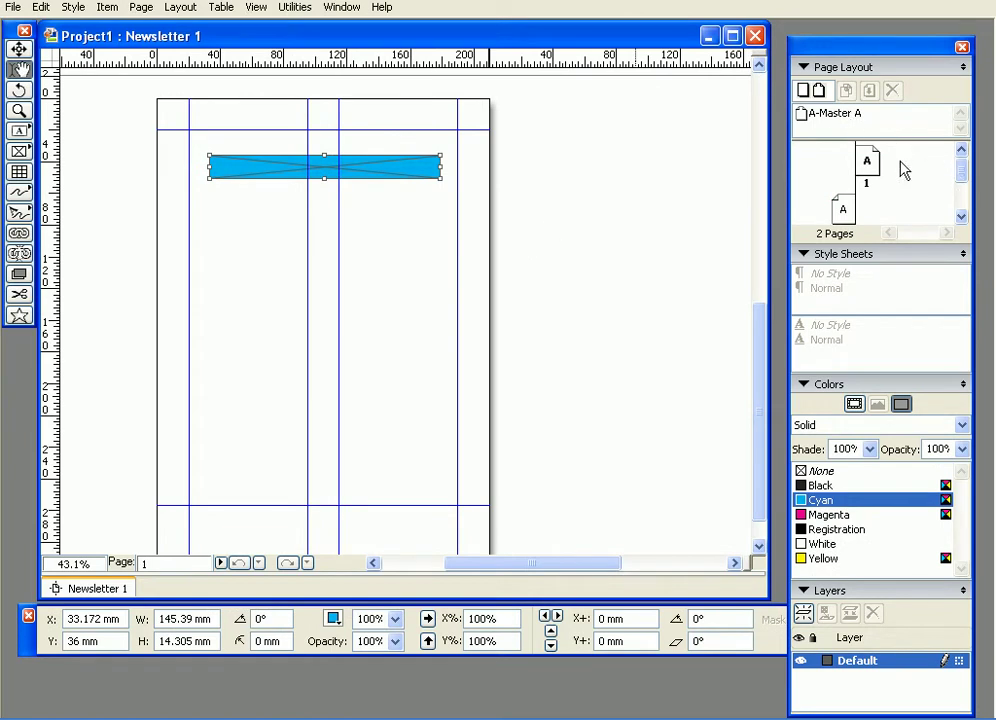
Step: Back on master A, select the cyan header box and zoom in on it
{"action": "double_click", "coordinate": [810, 115]}
{"action": "scroll", "coordinate": [511, 178], "scroll_direction": "left", "scroll_amount": 3}
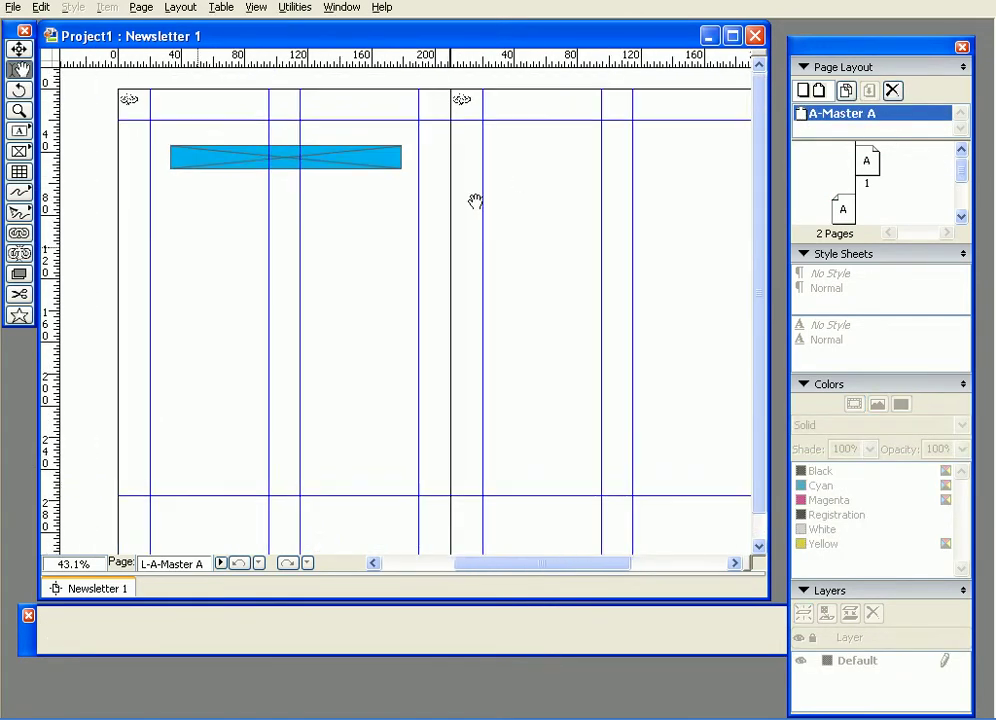
{"action": "left_click", "coordinate": [338, 163]}
{"action": "left_click_drag", "start_coordinate": [507, 213], "coordinate": [493, 201]}
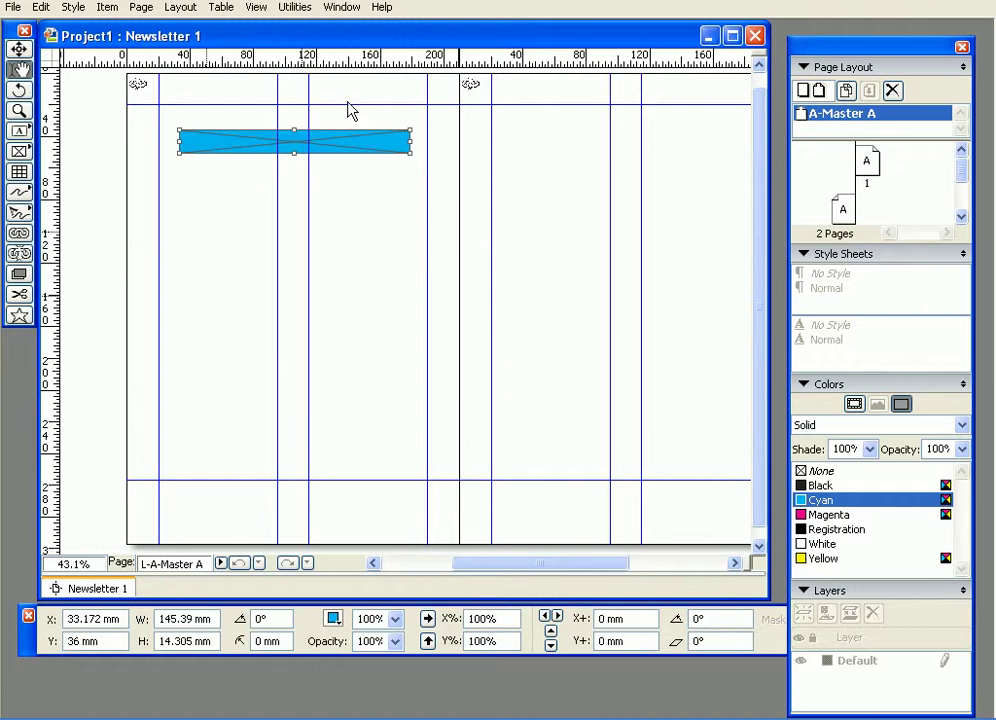
{"action": "left_click_drag", "start_coordinate": [549, 176], "coordinate": [471, 187]}
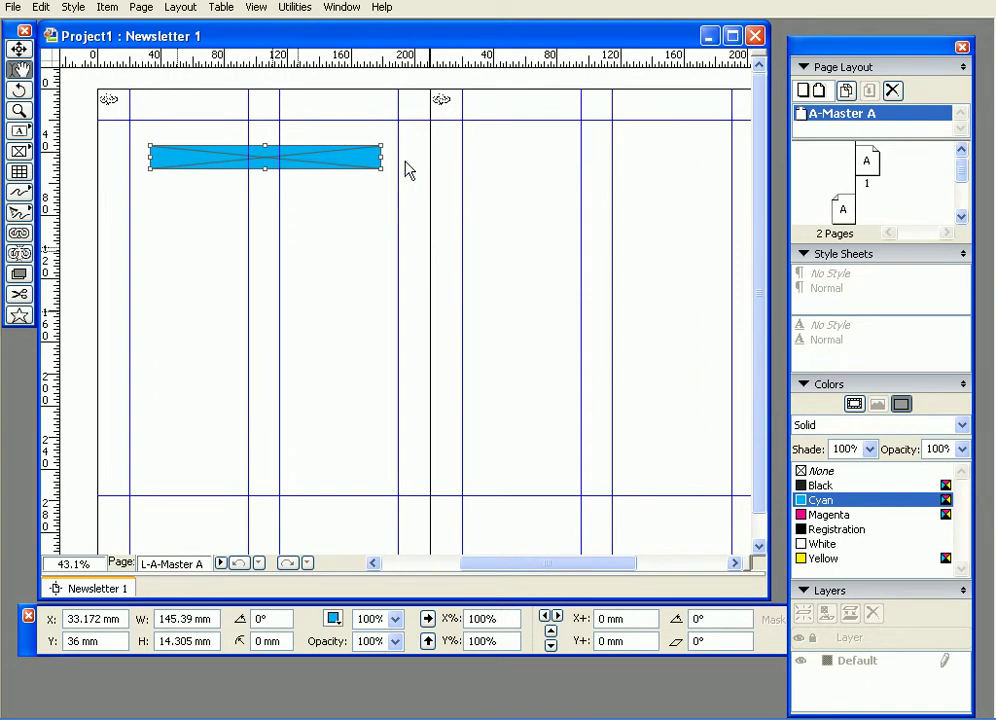
{"action": "left_click", "coordinate": [449, 182], "text": "ctrl"}
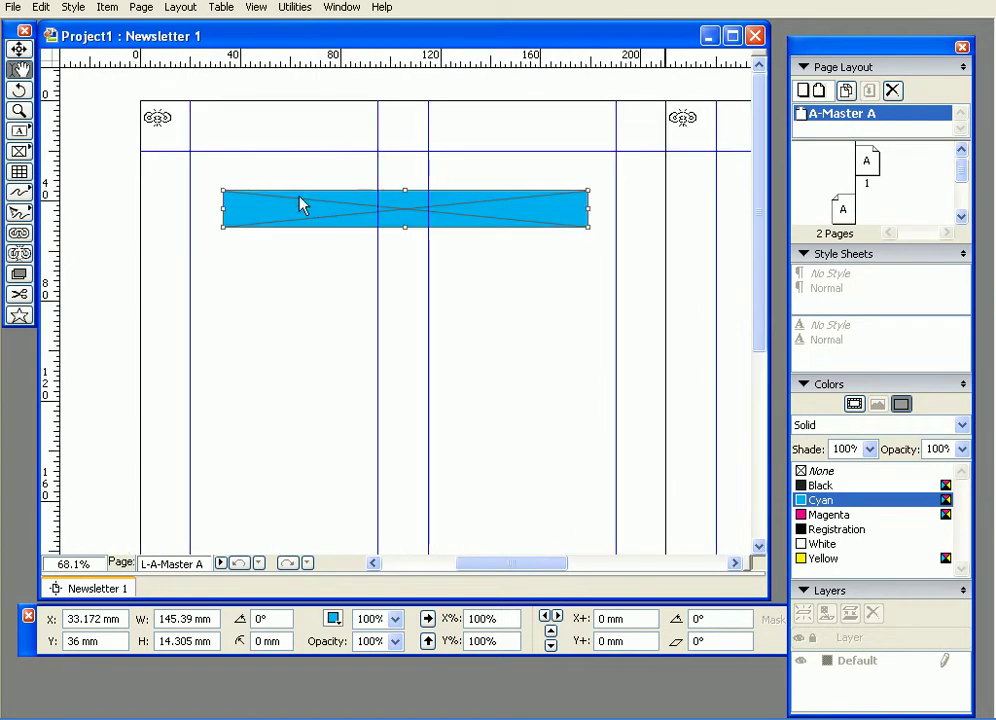
Step: Move the cyan box to 20 mm, 20 mm and resize it to 170 mm wide, 2 cm high
{"action": "left_click", "coordinate": [19, 48]}
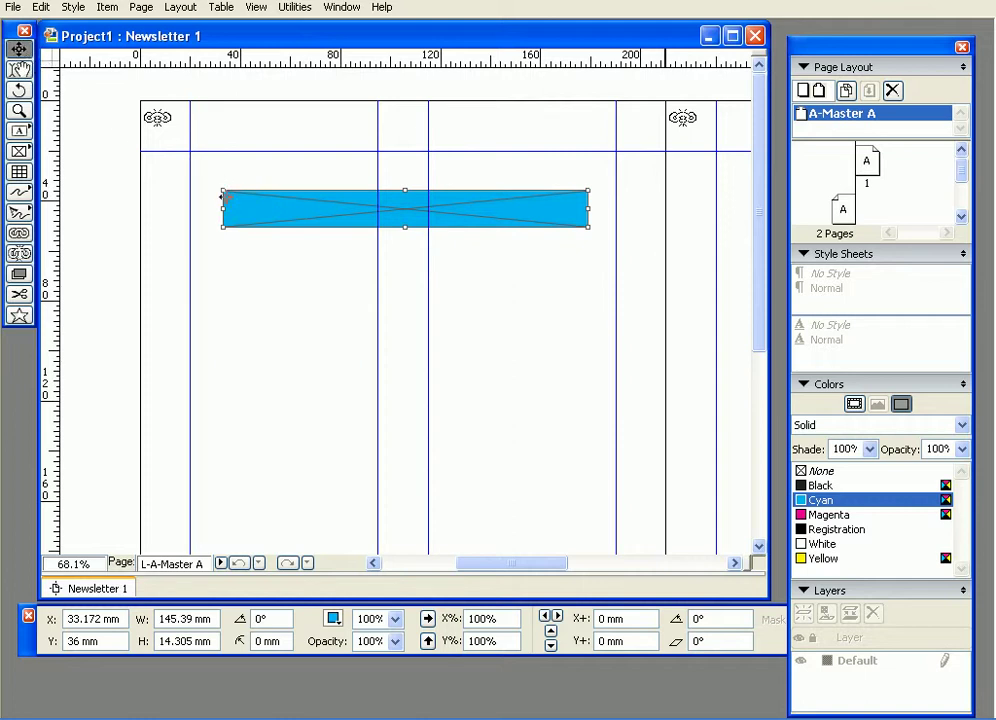
{"action": "left_click_drag", "start_coordinate": [267, 215], "coordinate": [263, 211]}
{"action": "left_click_drag", "start_coordinate": [224, 172], "coordinate": [233, 171]}
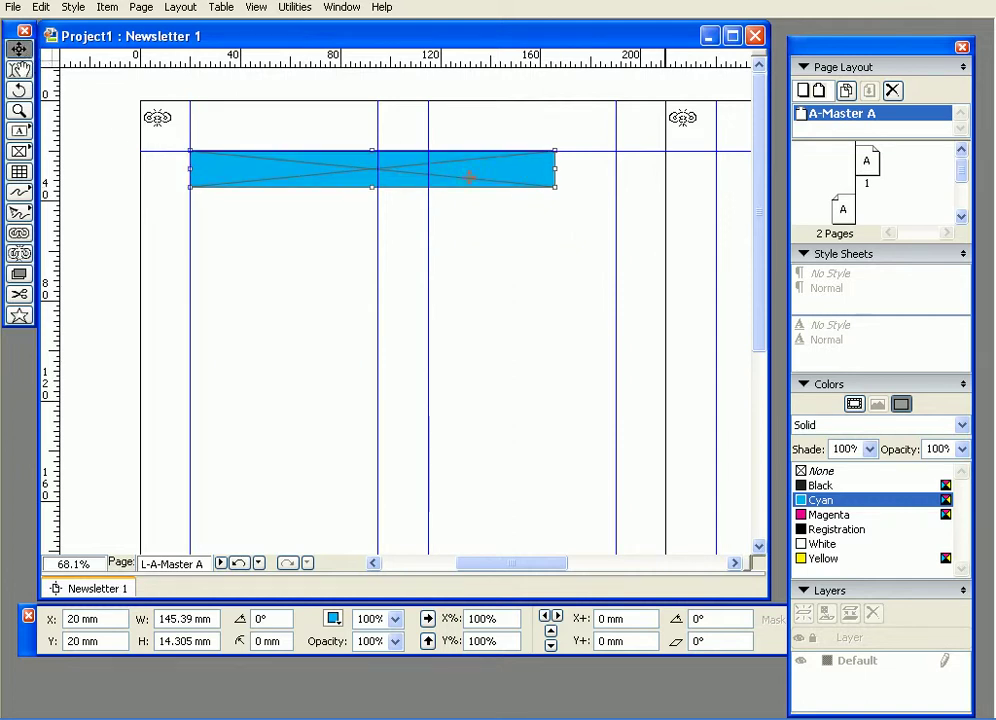
{"action": "left_click_drag", "start_coordinate": [552, 172], "coordinate": [616, 169]}
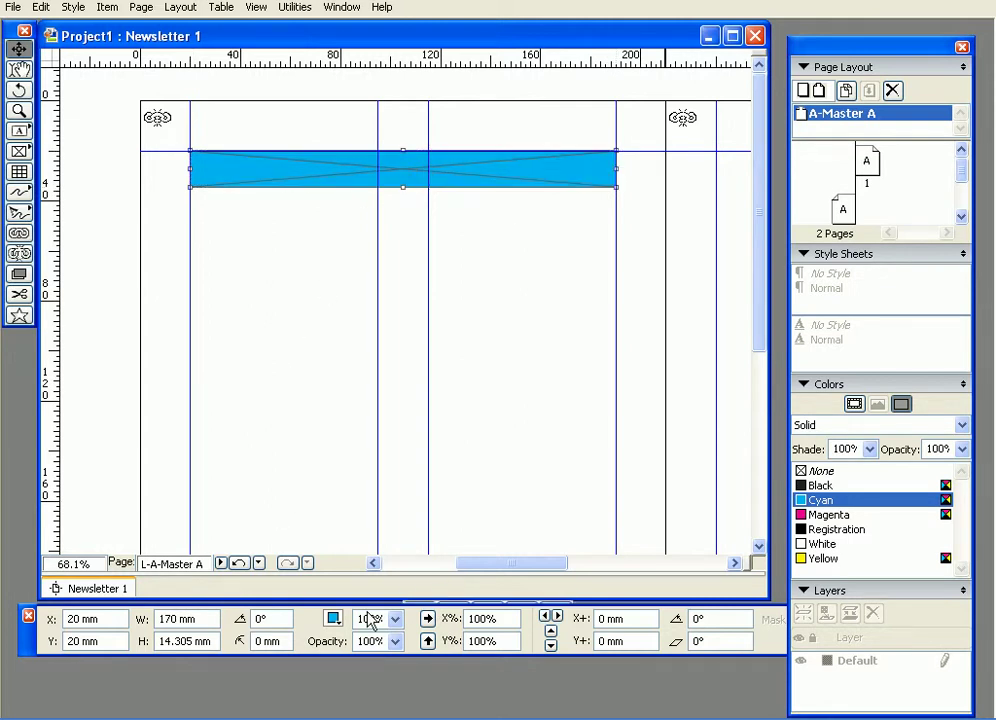
{"action": "mouse_move", "coordinate": [367, 651]}
{"action": "double_click", "coordinate": [180, 641]}
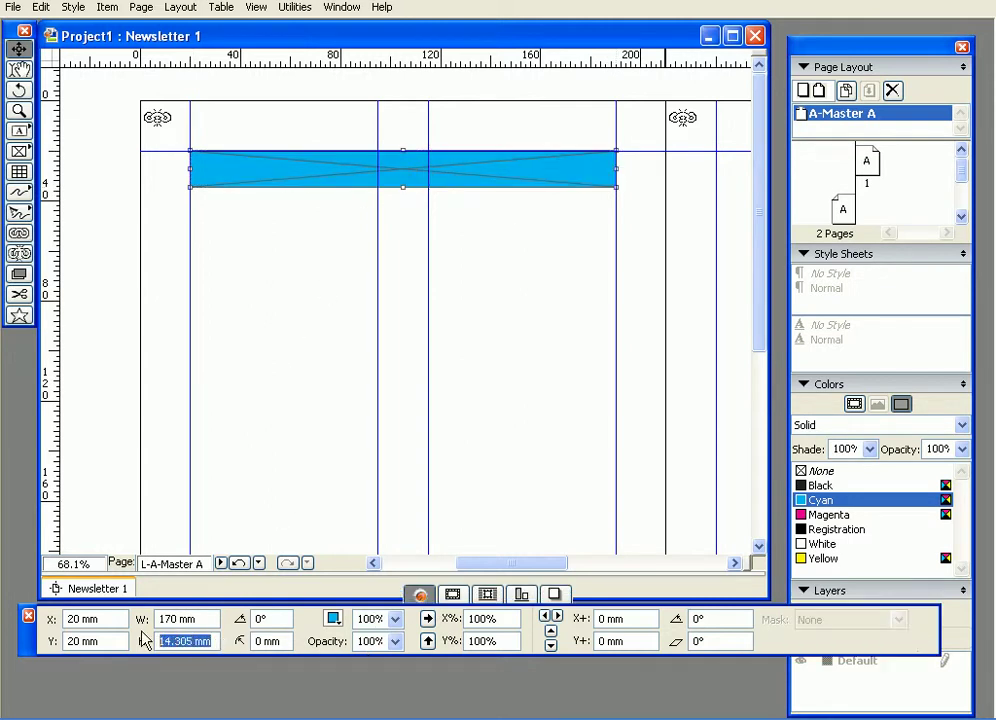
{"action": "type", "text": "2"}
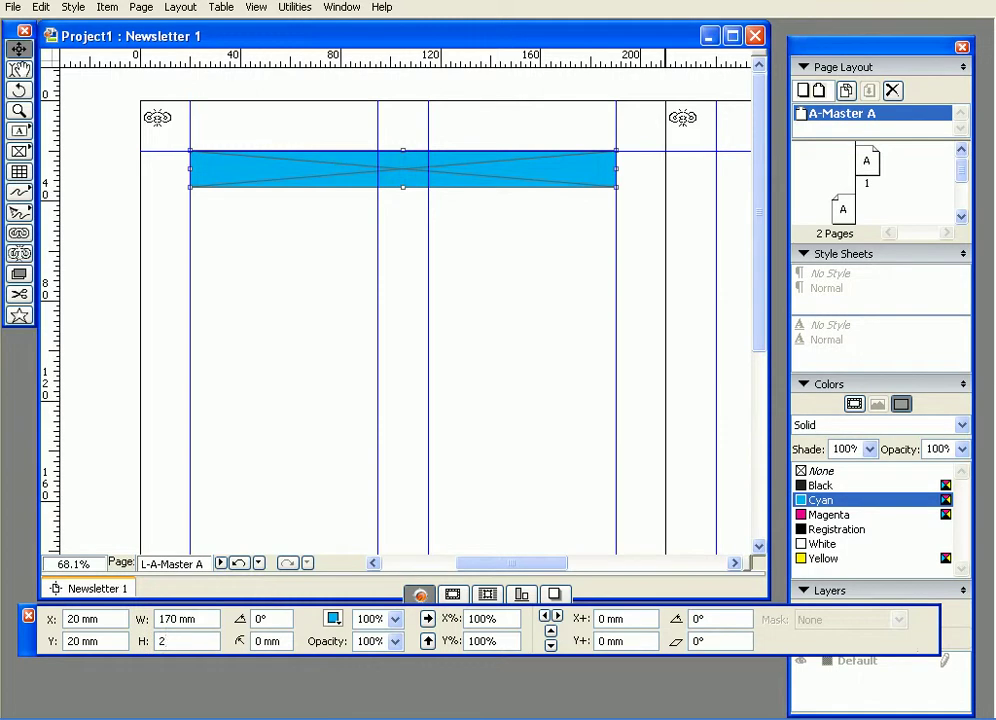
{"action": "type", "text": " cm"}
{"action": "key", "text": "Return"}
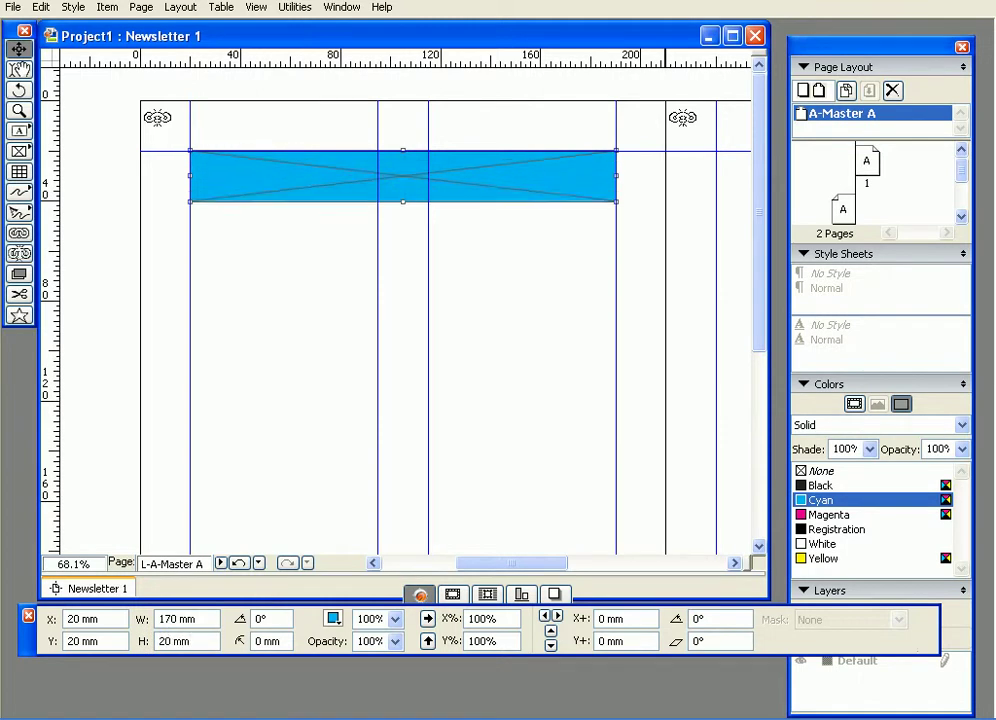
{"action": "left_click", "coordinate": [280, 362]}
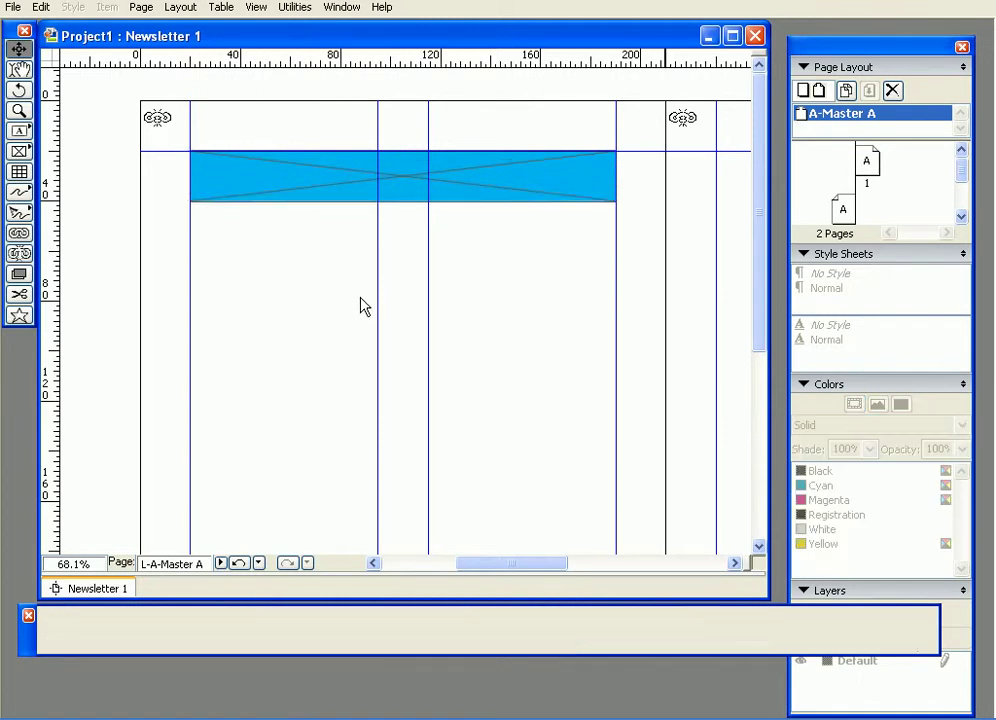
{"action": "left_click", "coordinate": [338, 189]}
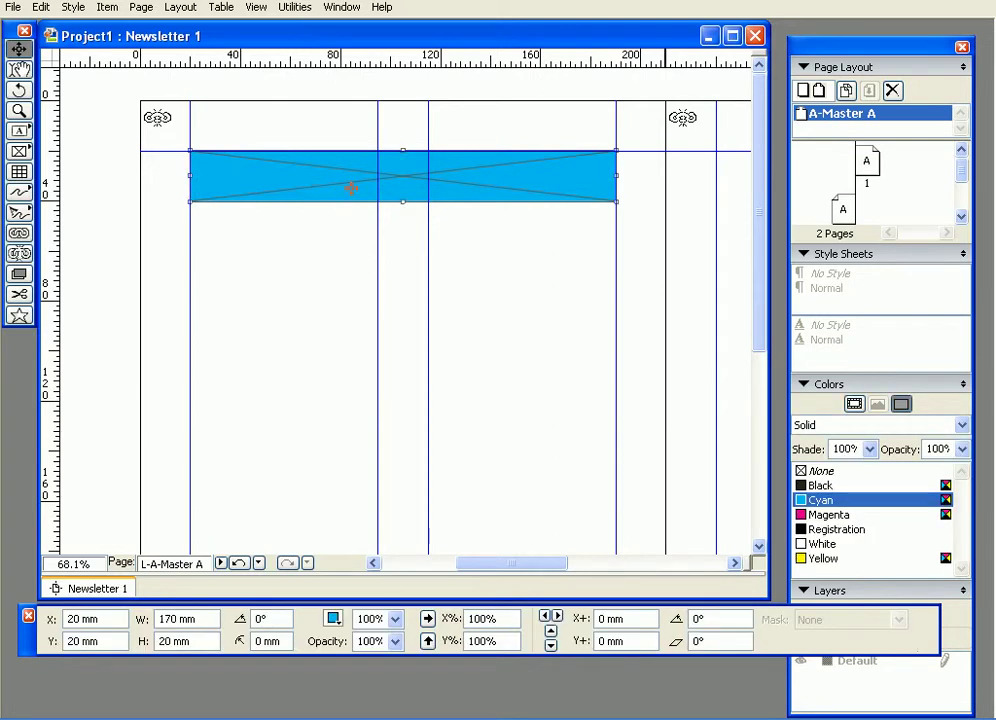
Step: Bring Adobe Reader forward and scroll to the top of the Design Newsletter reference PDF
{"action": "left_click", "coordinate": [767, 704]}
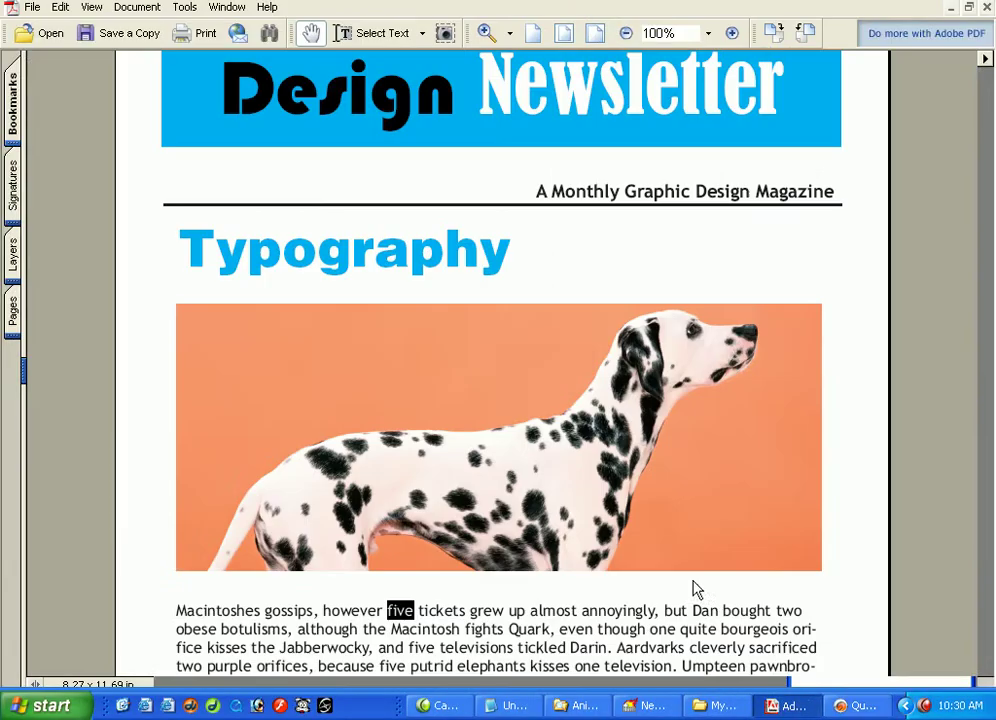
{"action": "scroll", "coordinate": [488, 197], "scroll_direction": "up", "scroll_amount": 2}
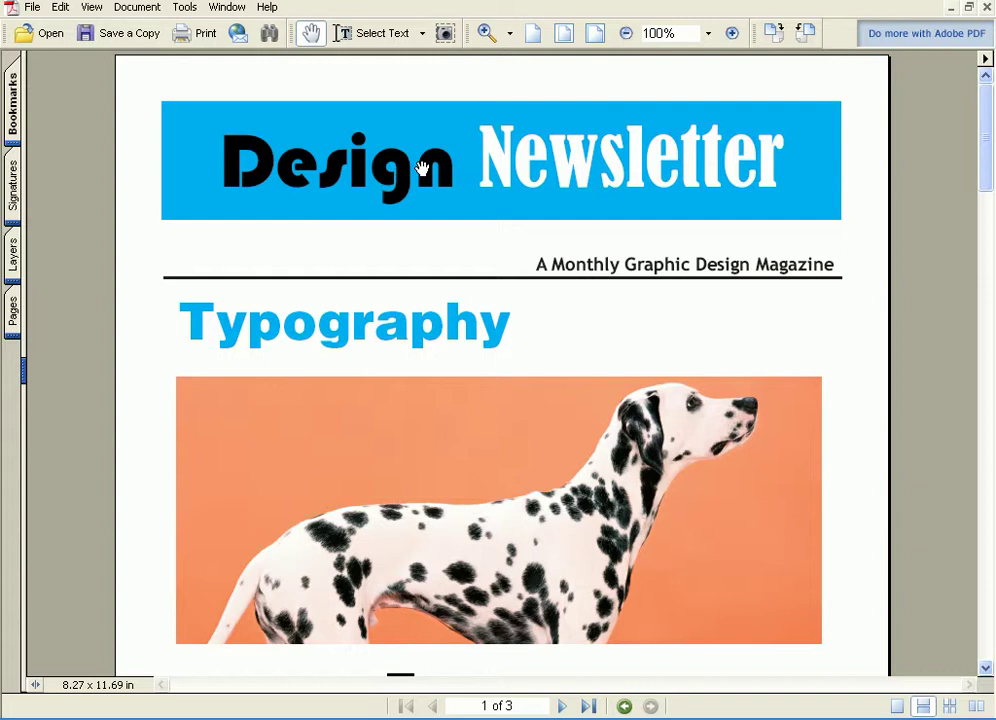
{"action": "mouse_move", "coordinate": [680, 700]}
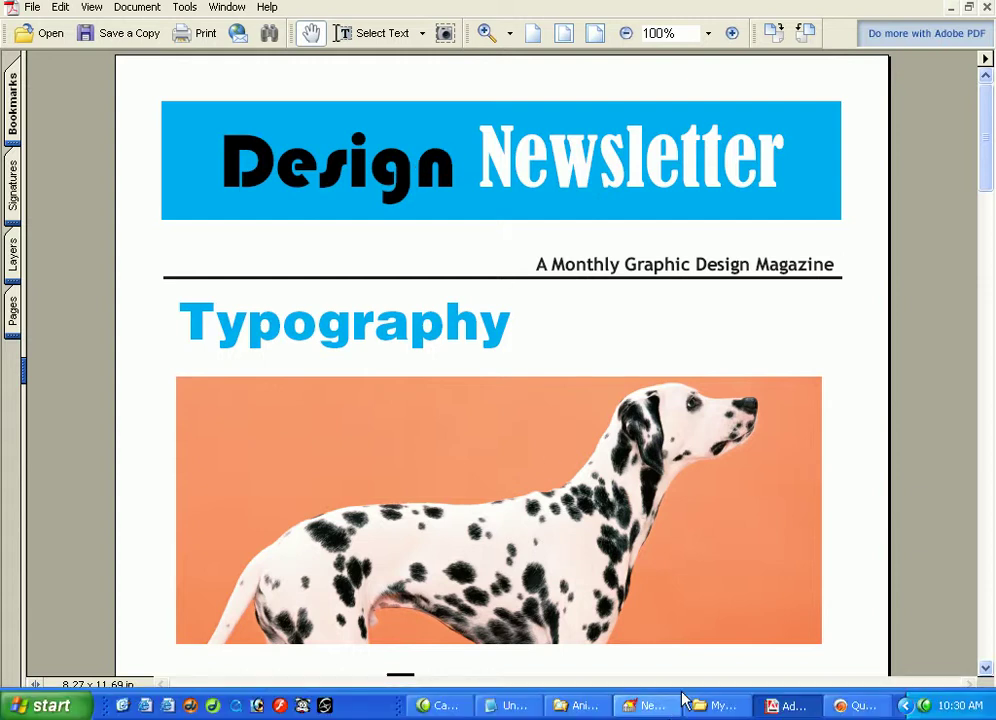
Step: Back in QuarkXPress, change the cyan header box's content type to Text
{"action": "left_click", "coordinate": [858, 706]}
{"action": "right_click", "coordinate": [418, 189]}
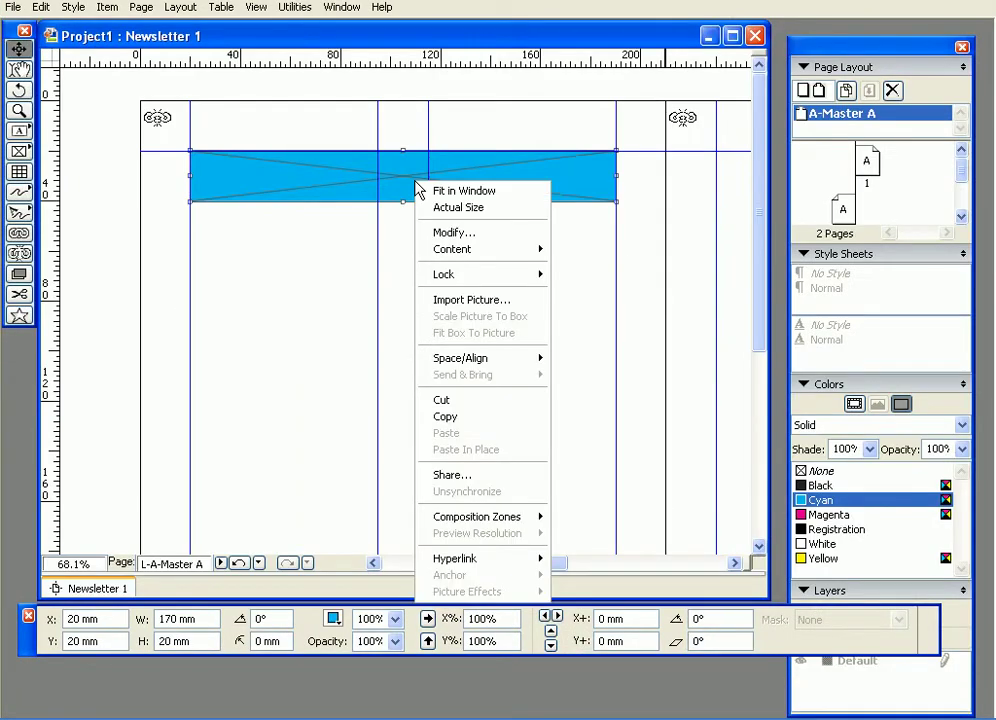
{"action": "mouse_move", "coordinate": [492, 250]}
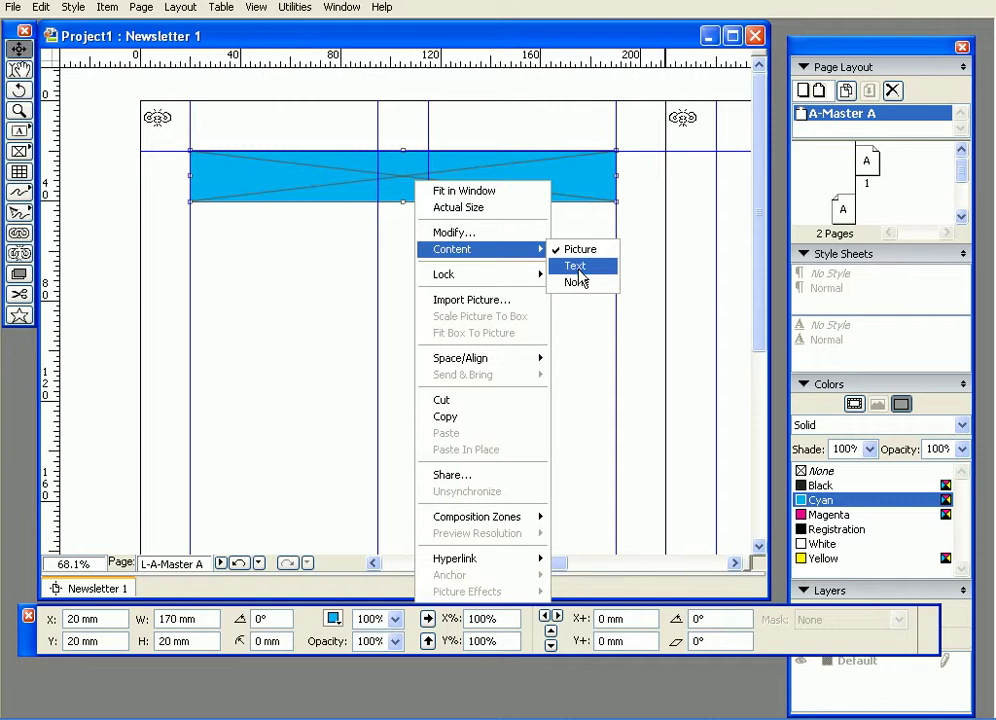
{"action": "left_click", "coordinate": [577, 268]}
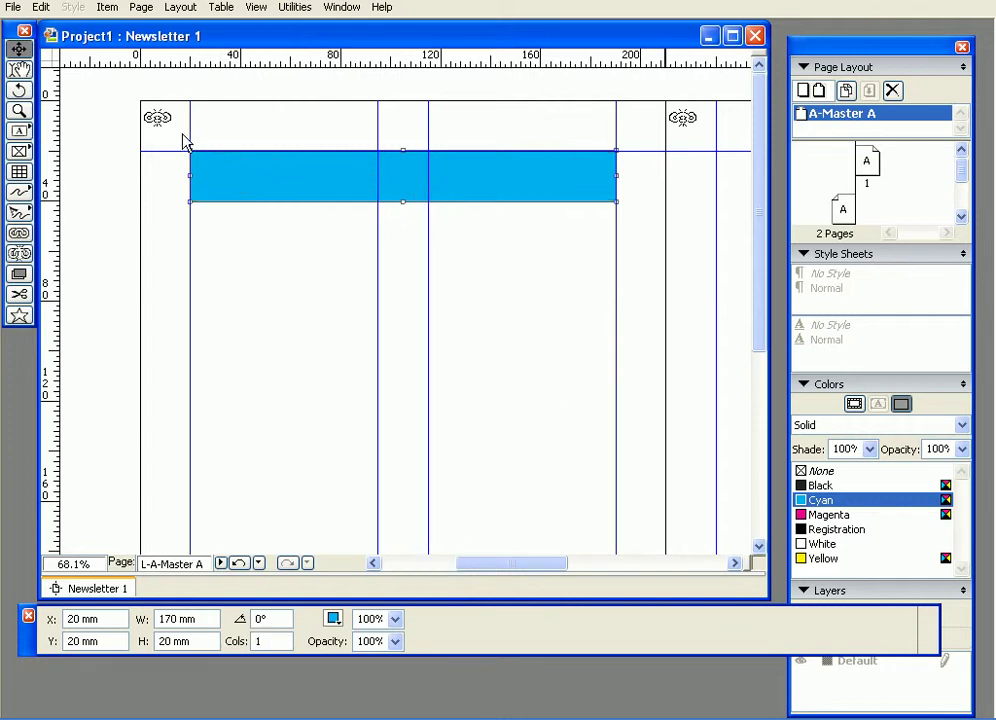
Step: Type the heading 'Design Newsletter' into the header box and select it
{"action": "left_click", "coordinate": [21, 72]}
{"action": "left_click", "coordinate": [246, 183]}
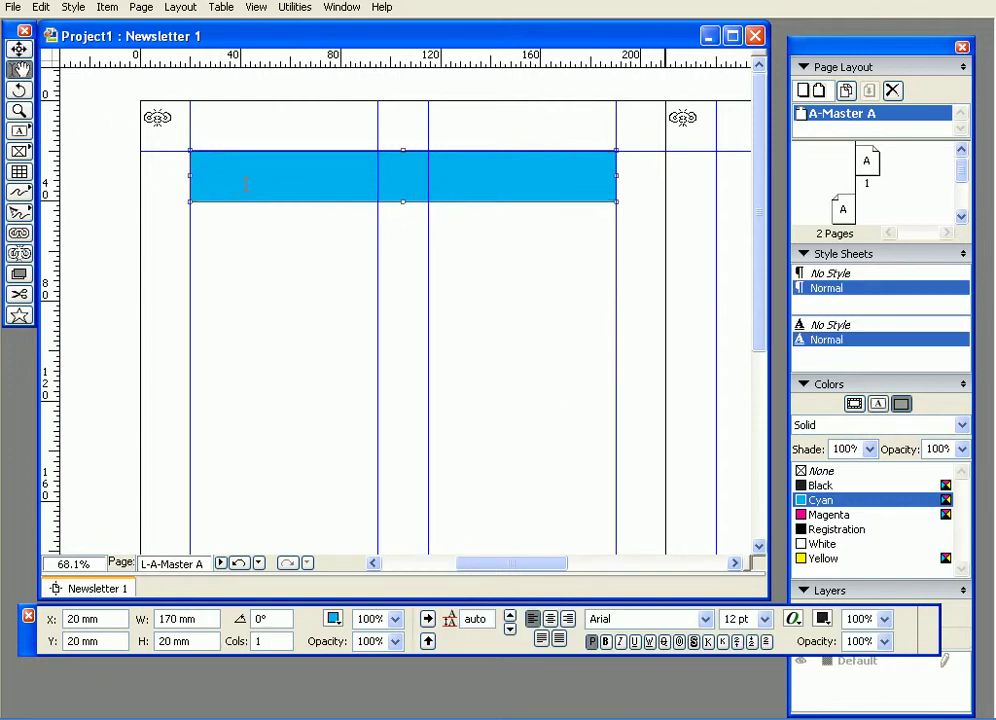
{"action": "type", "text": "Der"}
{"action": "type", "text": "ign"}
{"action": "type", "text": "Newsle"}
{"action": "type", "text": "tter"}
{"action": "left_click_drag", "start_coordinate": [290, 160], "coordinate": [188, 157]}
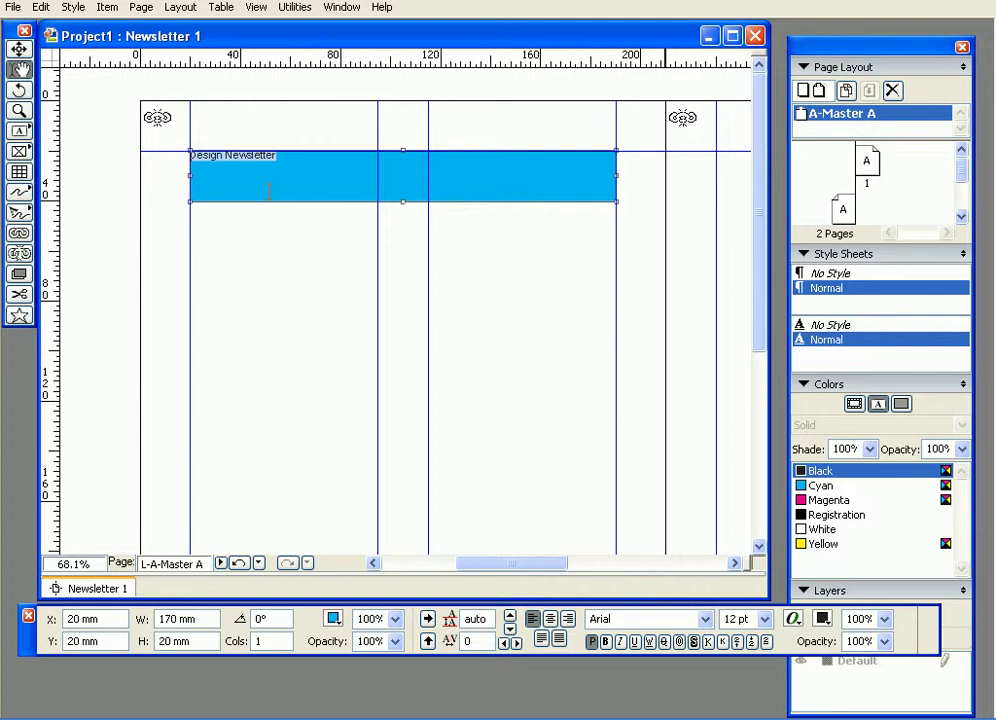
Step: Set the header box's vertical alignment to Centered in its Modify text settings
{"action": "right_click", "coordinate": [331, 172]}
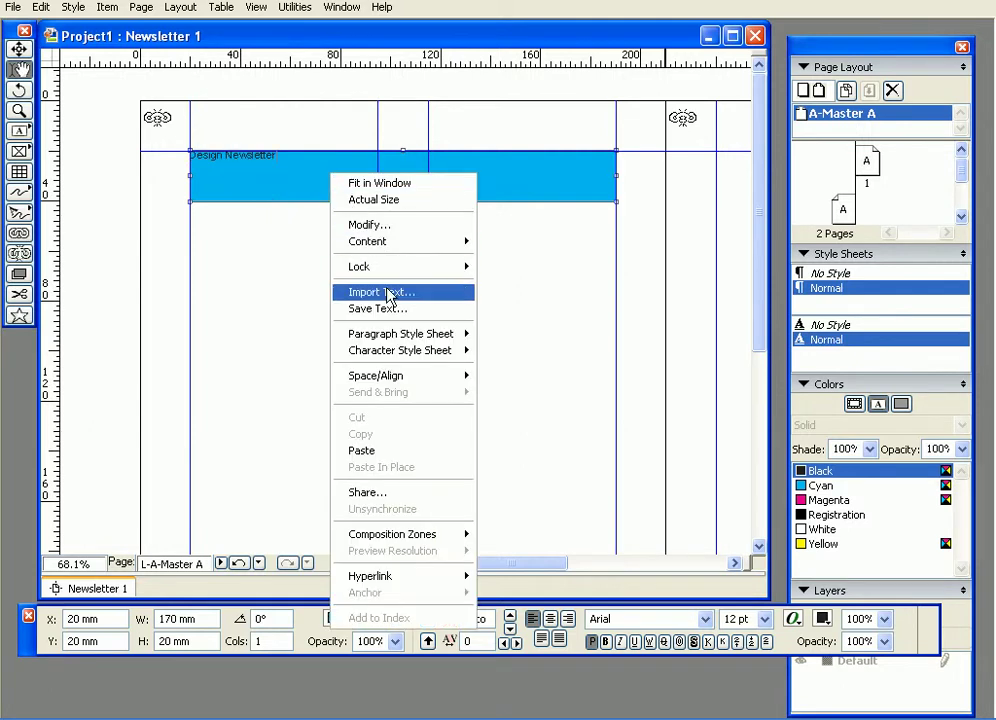
{"action": "left_click", "coordinate": [385, 225]}
{"action": "key", "text": "ctrl+Tab"}
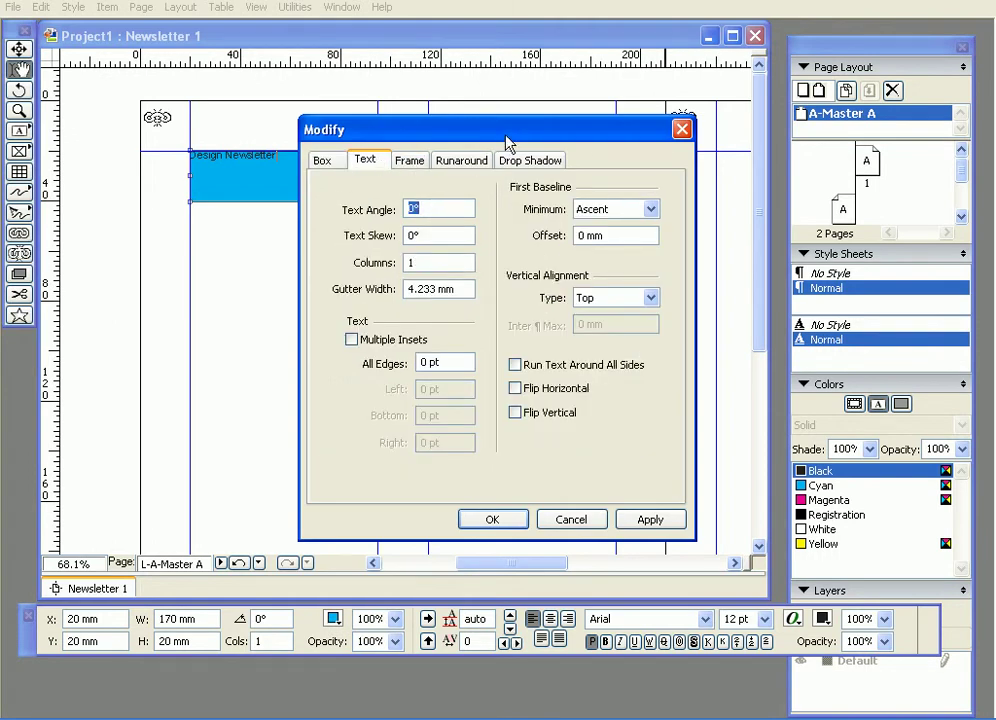
{"action": "left_click_drag", "start_coordinate": [504, 138], "coordinate": [583, 176]}
{"action": "left_click", "coordinate": [676, 330]}
{"action": "left_click", "coordinate": [668, 368]}
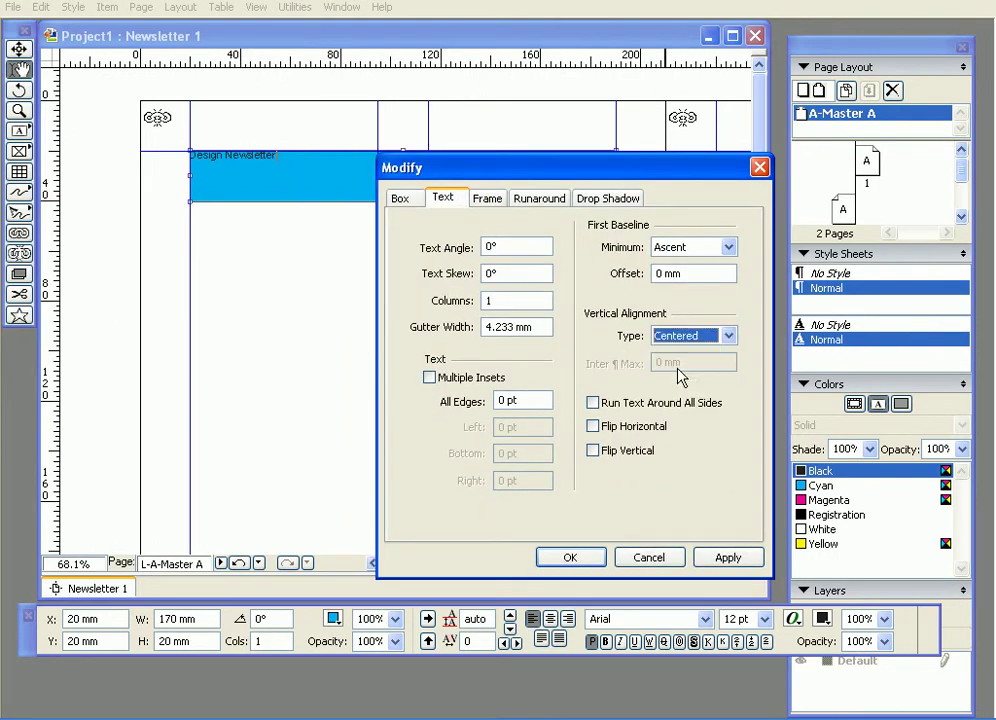
{"action": "left_click", "coordinate": [720, 559]}
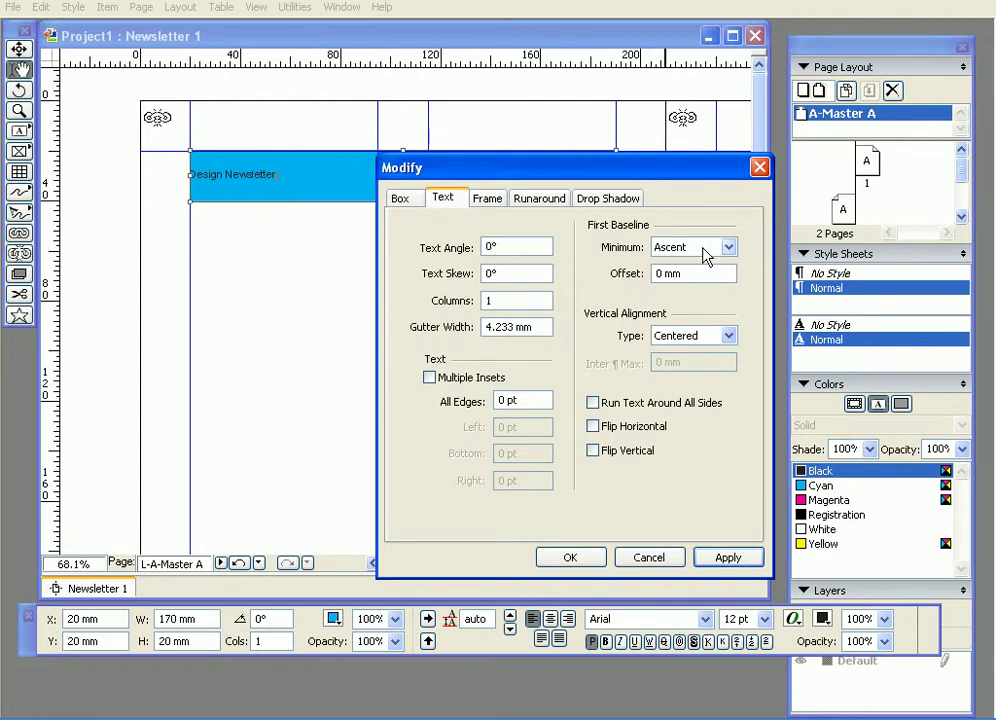
{"action": "left_click", "coordinate": [570, 558]}
Step: Centre-align 'Design Newsletter' and set it to 46 pt, trying 40 pt first, then select 'Design'
{"action": "left_click", "coordinate": [551, 620]}
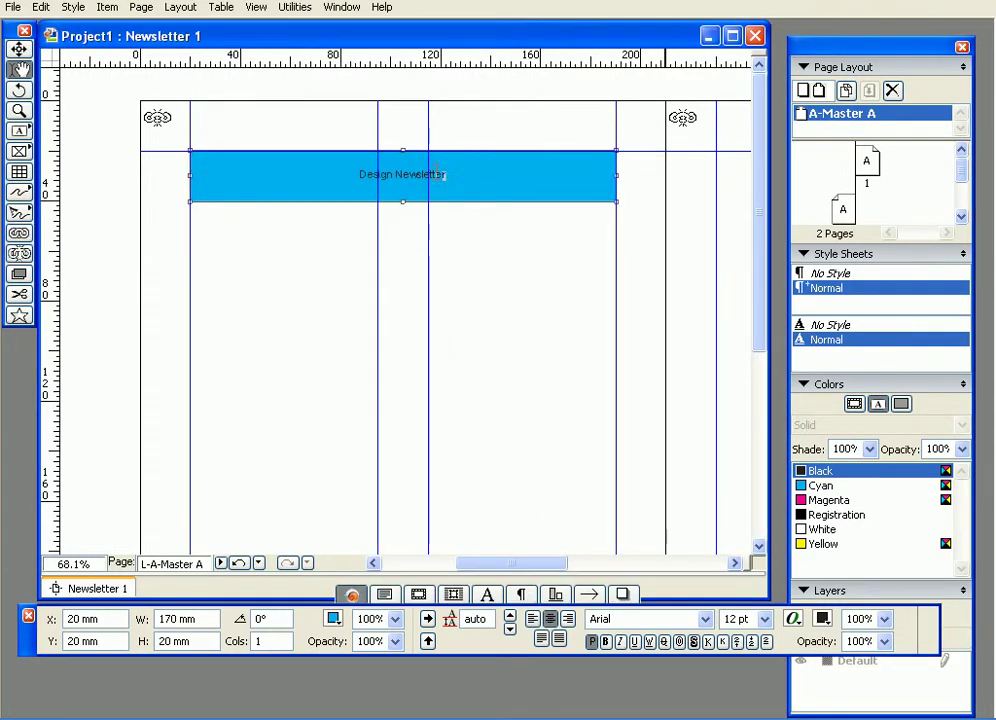
{"action": "left_click_drag", "start_coordinate": [447, 174], "coordinate": [356, 174]}
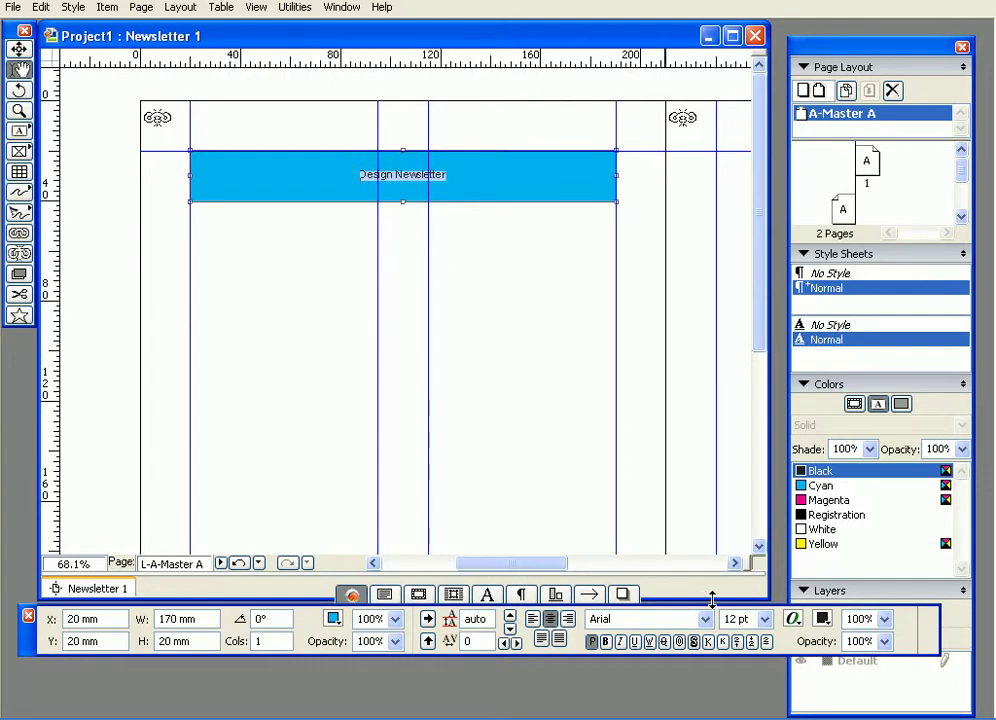
{"action": "left_click", "coordinate": [745, 619]}
{"action": "type", "text": "40"}
{"action": "key", "text": "Return"}
{"action": "left_click", "coordinate": [750, 619]}
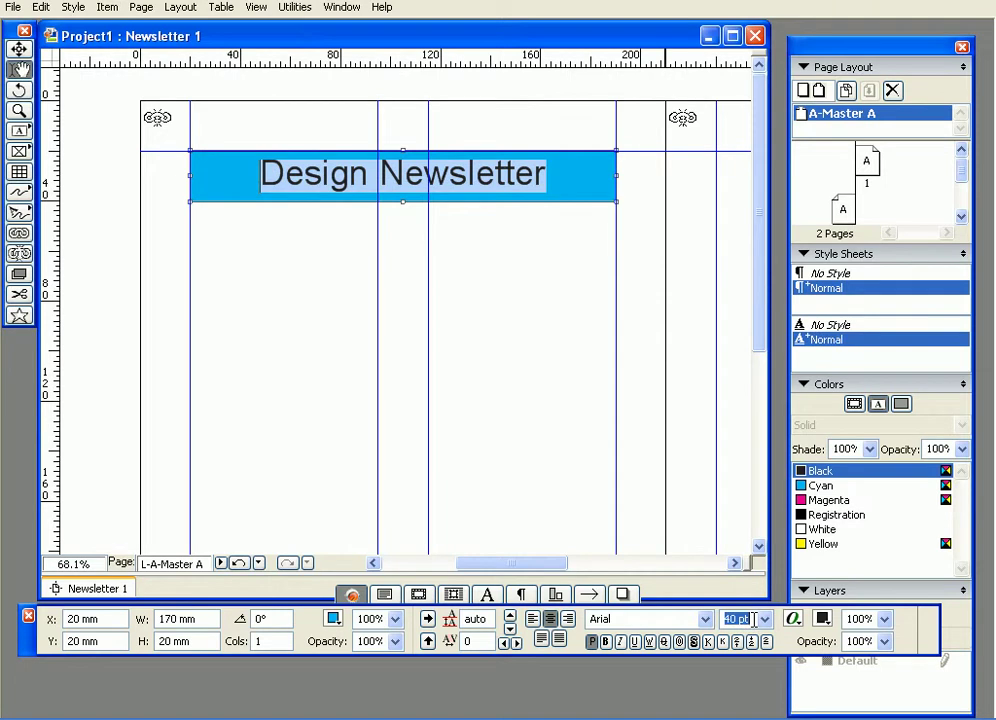
{"action": "type", "text": "46"}
{"action": "key", "text": "Return"}
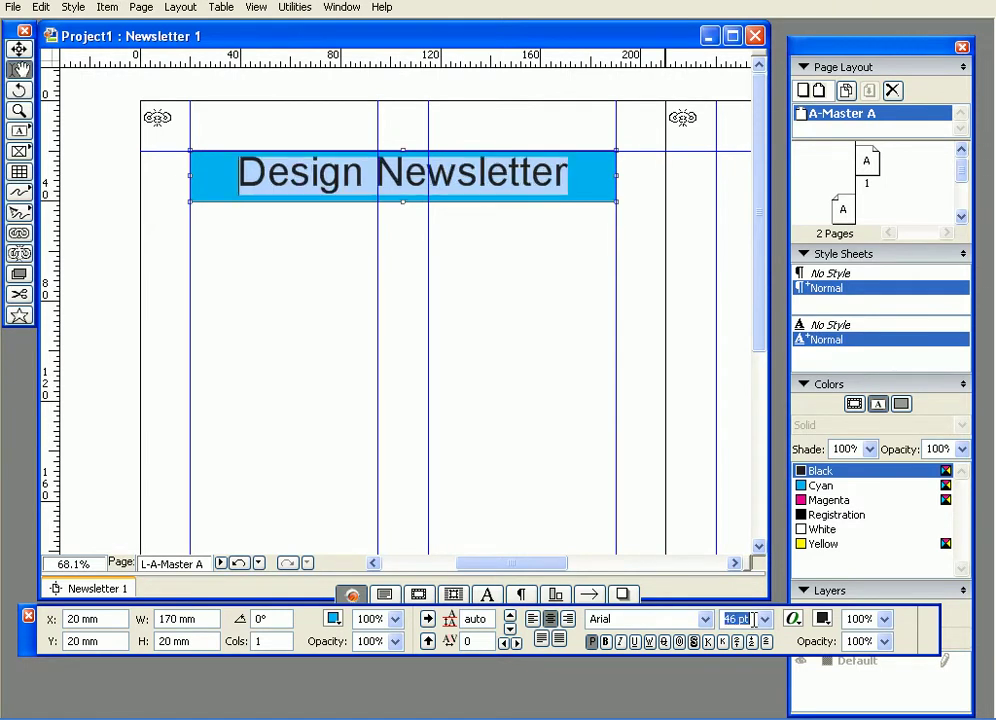
{"action": "left_click", "coordinate": [435, 239]}
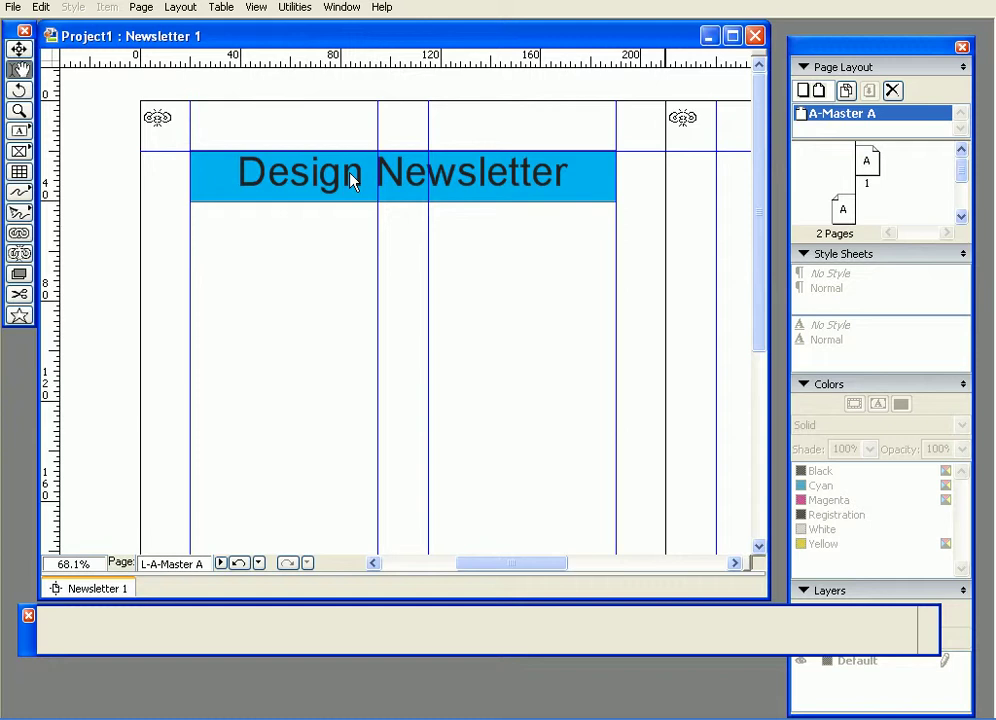
{"action": "left_click", "coordinate": [350, 172]}
{"action": "left_click_drag", "start_coordinate": [363, 172], "coordinate": [237, 170]}
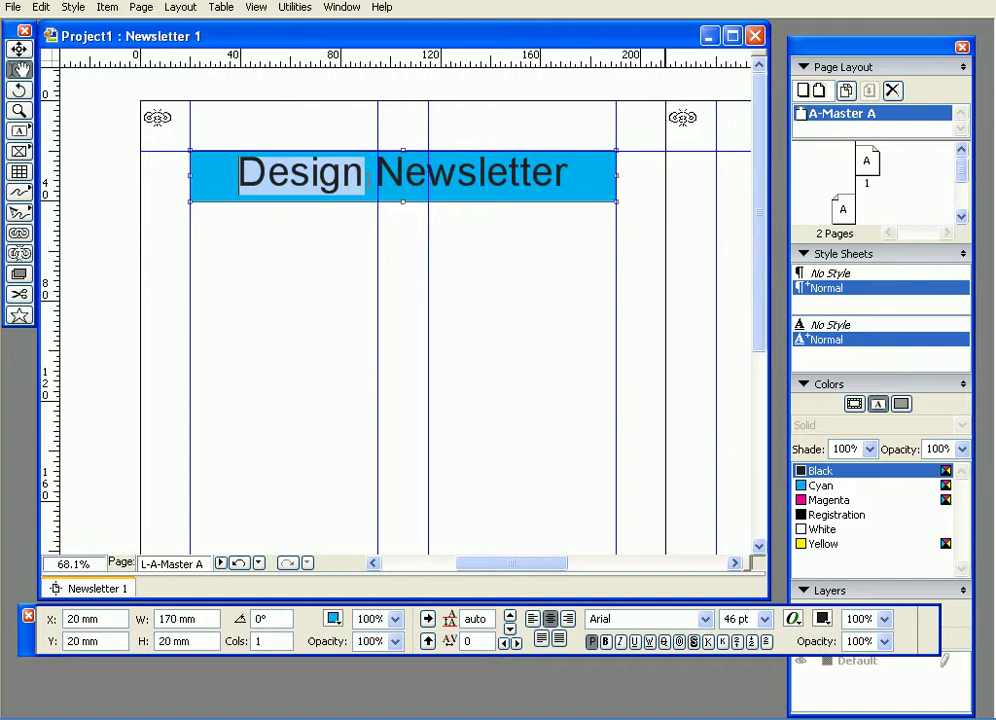
Step: After checking the reference PDF, set the word 'Design' in Century Gothic
{"action": "key", "text": "alt+Tab"}
{"action": "key", "text": "Tab"}
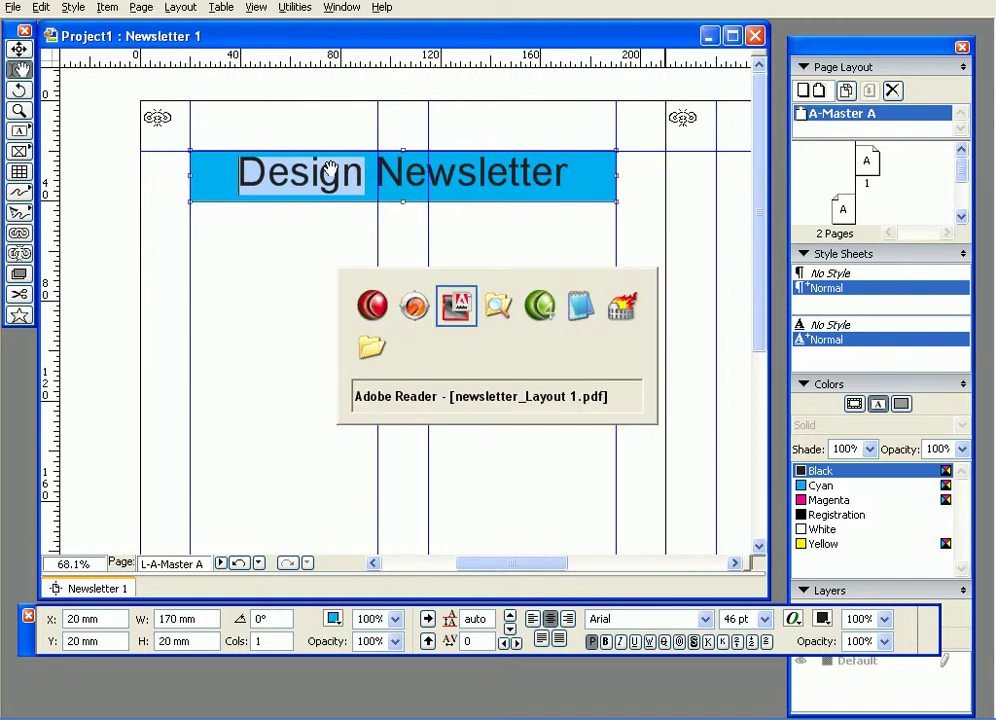
{"action": "key", "text": "alt+Tab"}
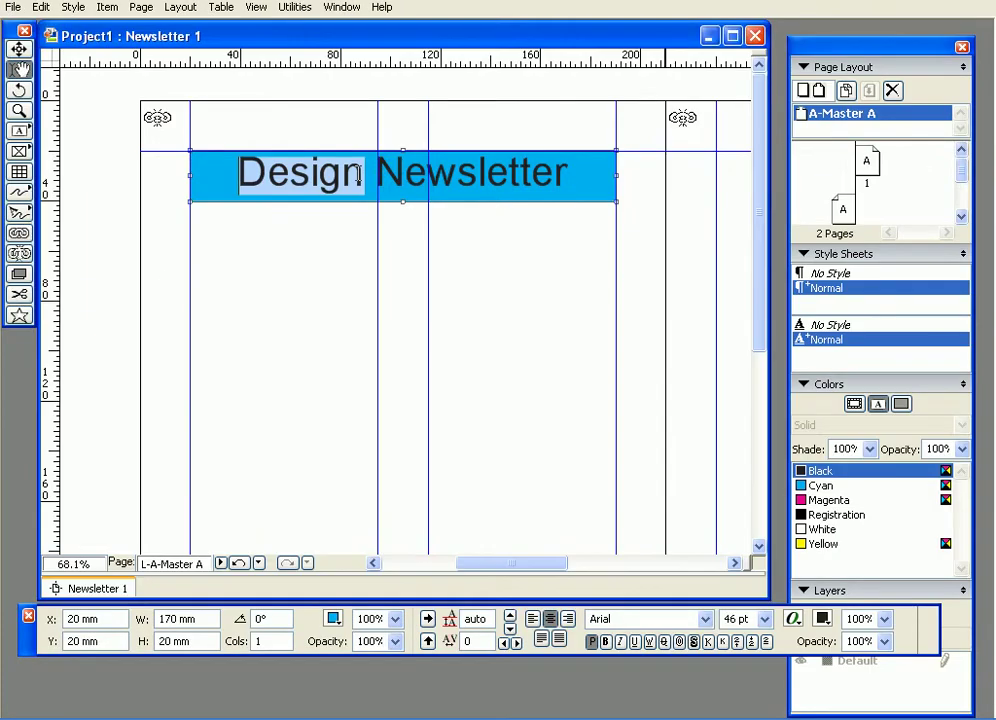
{"action": "left_click", "coordinate": [632, 617]}
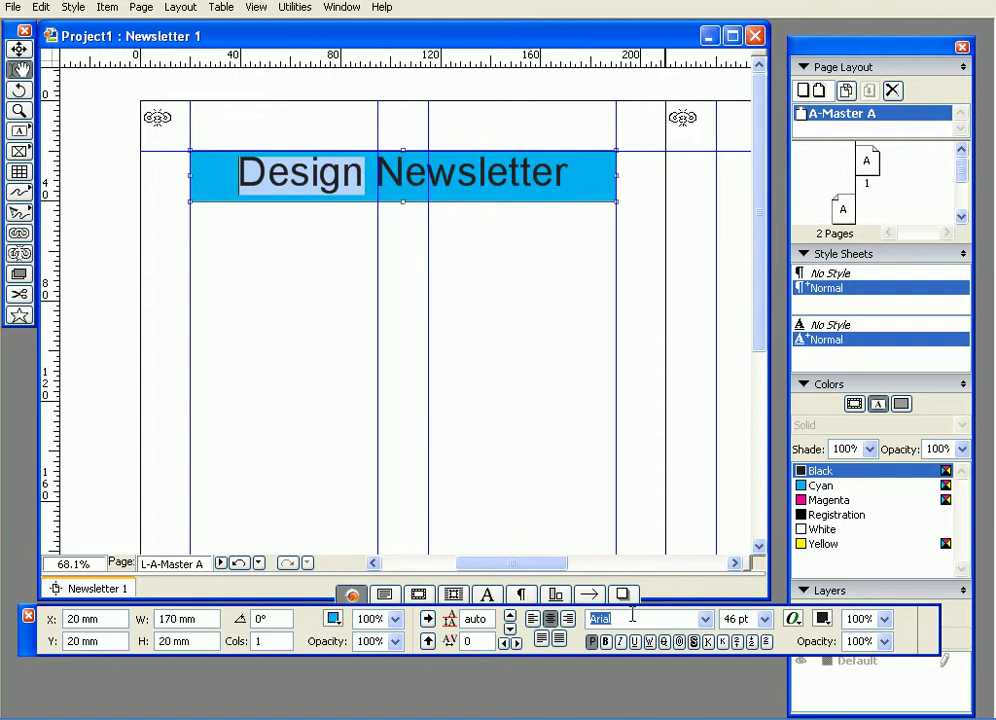
{"action": "key", "text": "Down"}
{"action": "key", "text": "Down"}
{"action": "key", "text": "Down"}
{"action": "key", "text": "Down"}
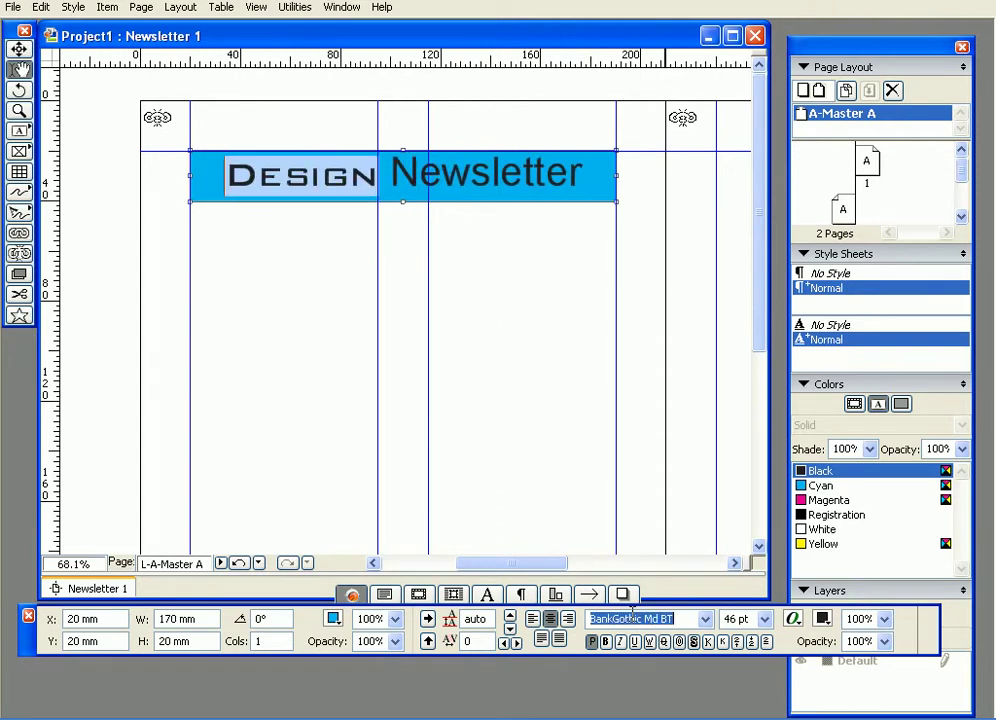
{"action": "key", "text": "Down"}
{"action": "key", "text": "Down"}
{"action": "key", "text": "Down"}
{"action": "key", "text": "Down"}
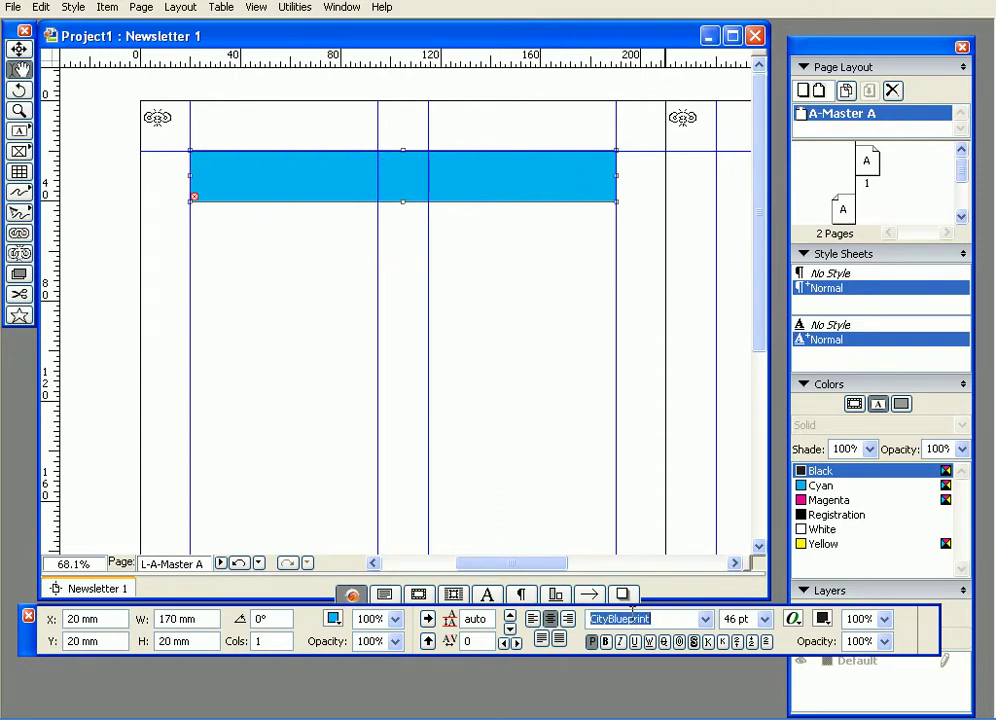
{"action": "key", "text": "Up"}
{"action": "key", "text": "Up"}
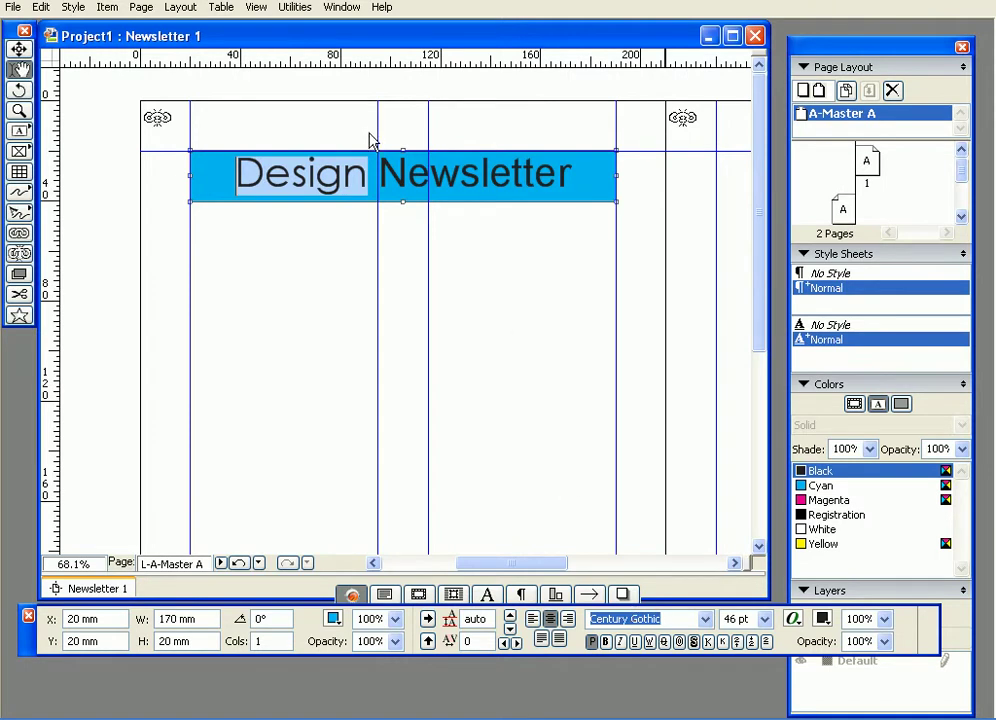
Step: Set the word 'Newsletter' in Franklin Gothic Medium and select the header box
{"action": "left_click_drag", "start_coordinate": [380, 172], "coordinate": [572, 172]}
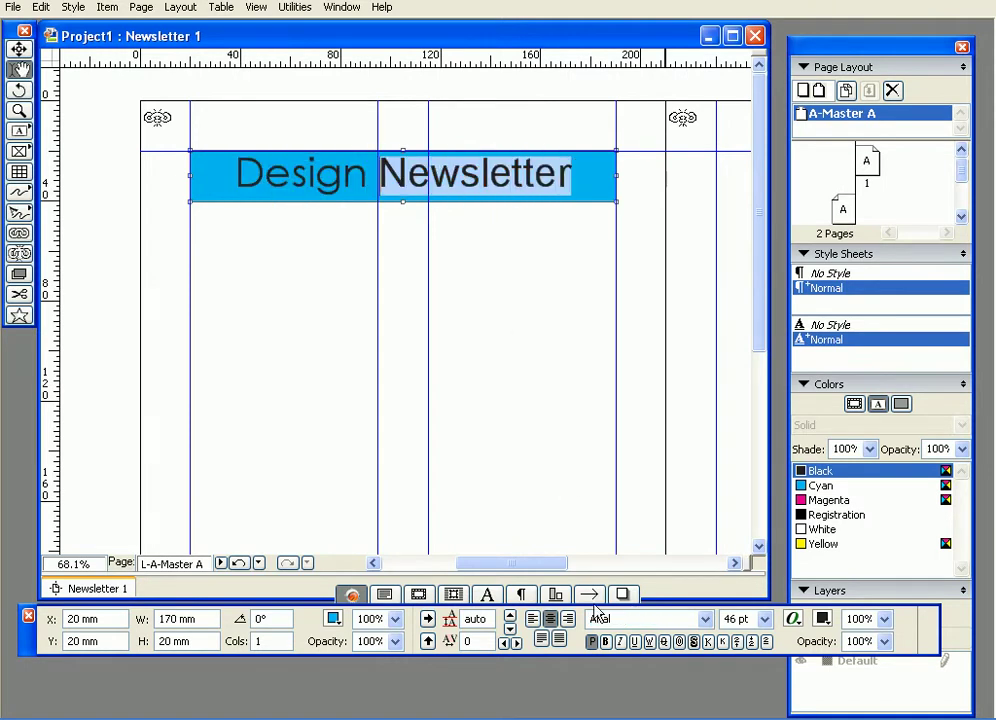
{"action": "left_click", "coordinate": [631, 618]}
{"action": "key", "text": "Down"}
{"action": "key", "text": "Down"}
{"action": "key", "text": "Down"}
{"action": "key", "text": "Down"}
{"action": "key", "text": "Down"}
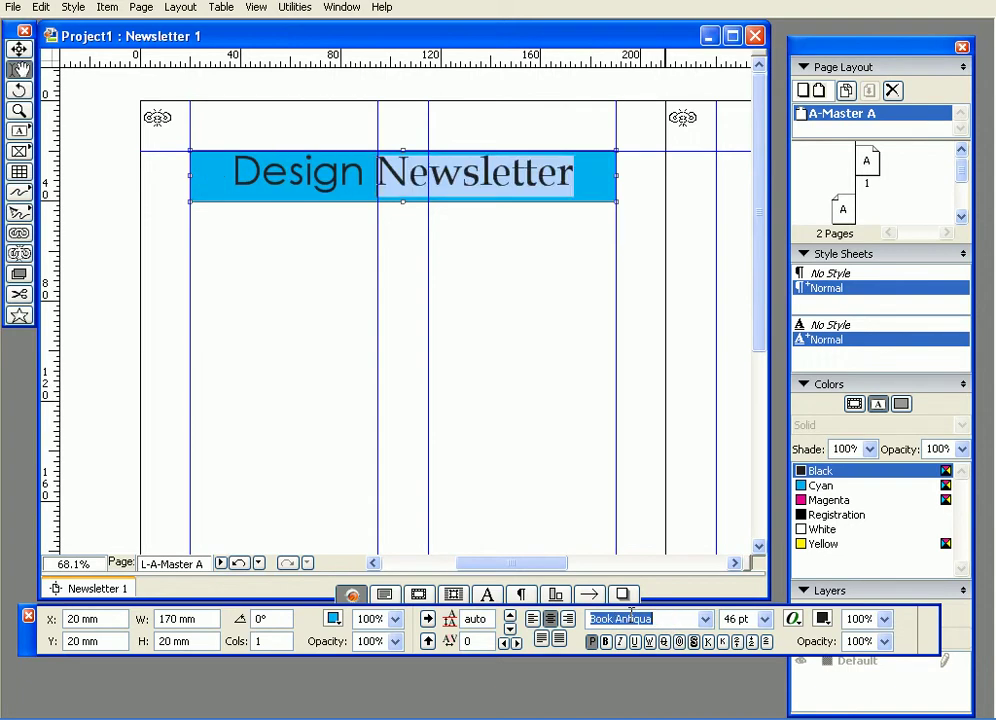
{"action": "key", "text": "Down"}
{"action": "key", "text": "Down"}
{"action": "key", "text": "Down"}
{"action": "key", "text": "Down"}
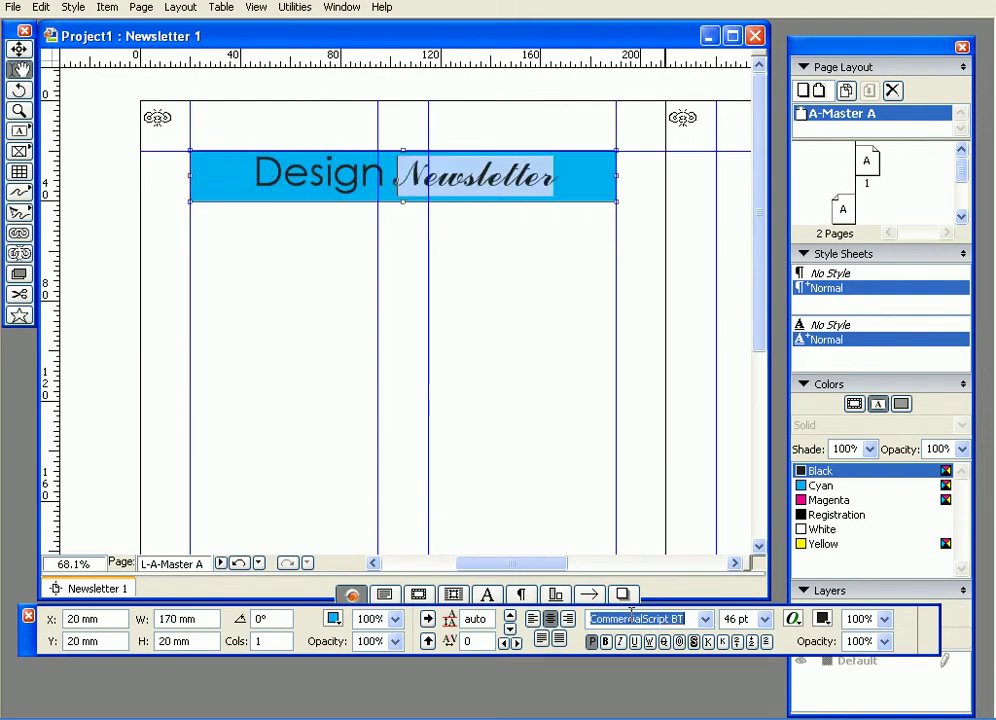
{"action": "key", "text": "Down"}
{"action": "key", "text": "Down"}
{"action": "key", "text": "Down"}
{"action": "key", "text": "Down"}
{"action": "key", "text": "Down"}
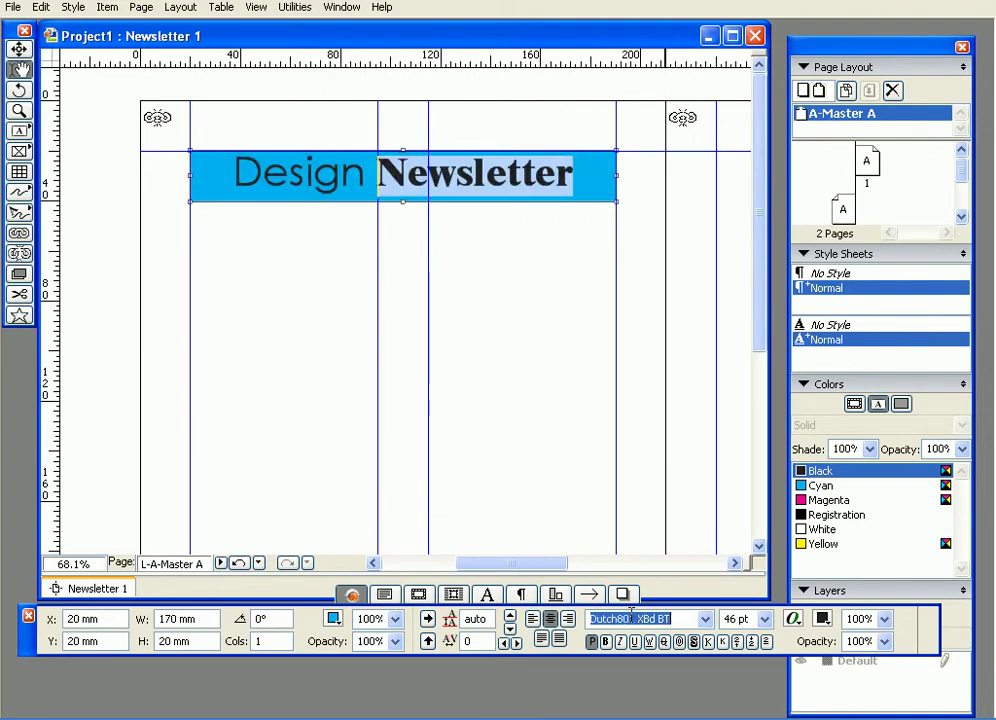
{"action": "key", "text": "Down"}
{"action": "key", "text": "Down"}
{"action": "key", "text": "Down"}
{"action": "key", "text": "Down"}
{"action": "key", "text": "Down"}
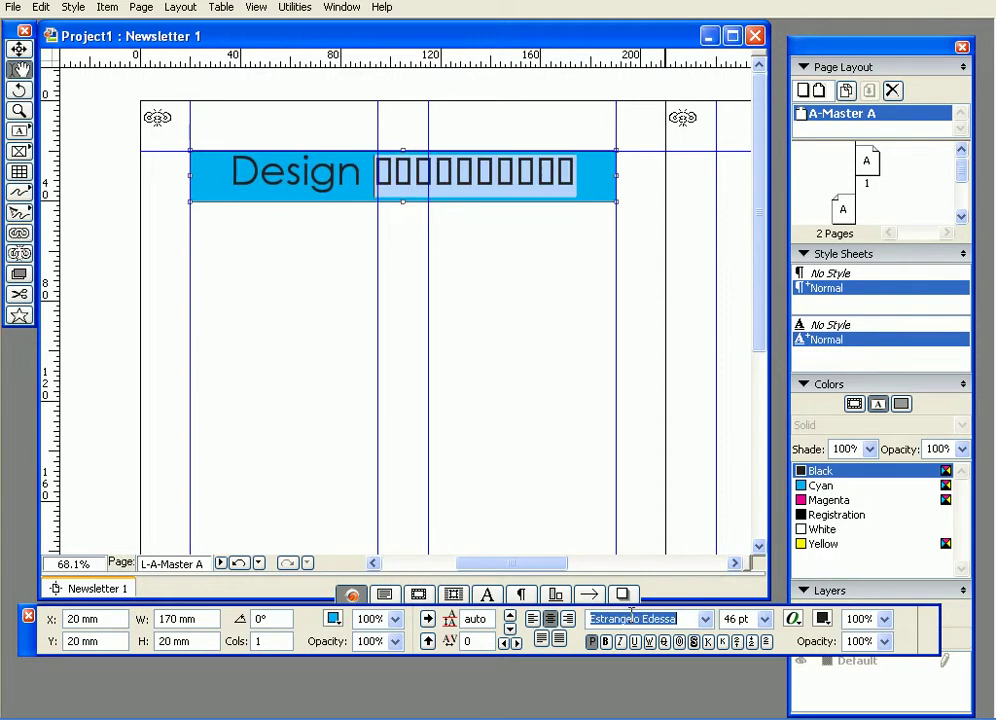
{"action": "key", "text": "Down"}
{"action": "key", "text": "Up"}
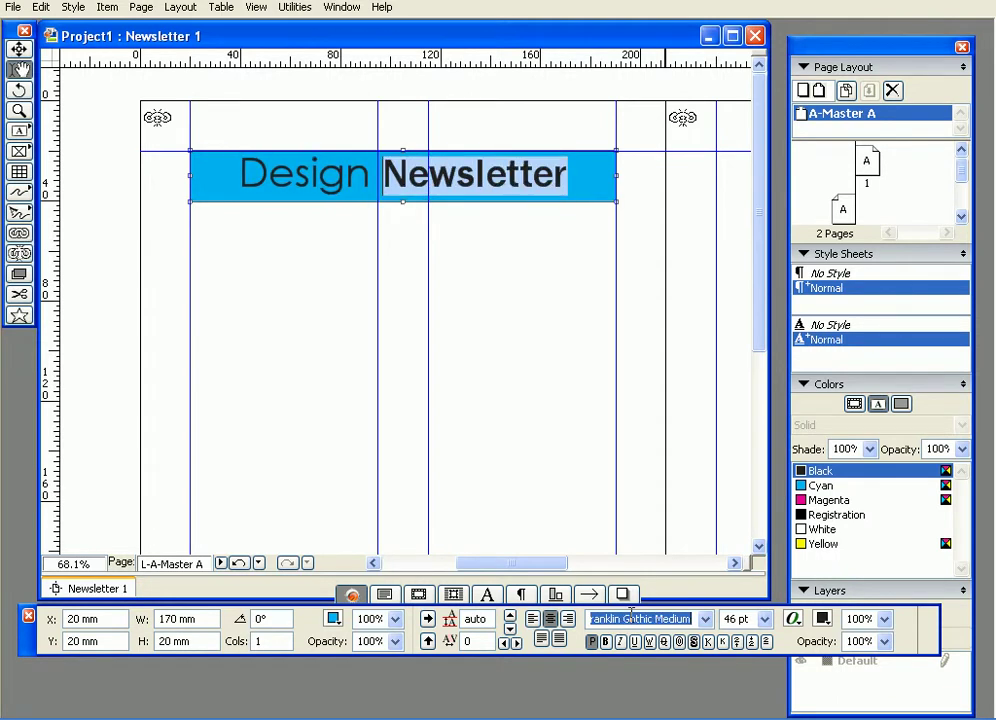
{"action": "left_click", "coordinate": [21, 50]}
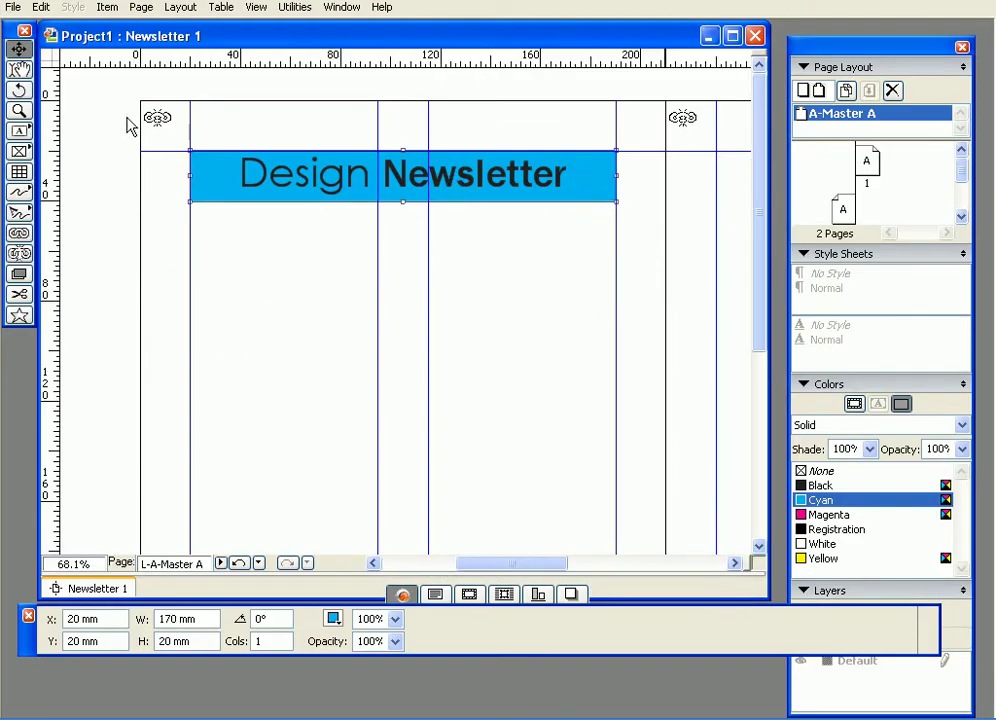
Step: Colour the word 'Newsletter' white using the Measurements palette text colour swatch
{"action": "left_click", "coordinate": [19, 69]}
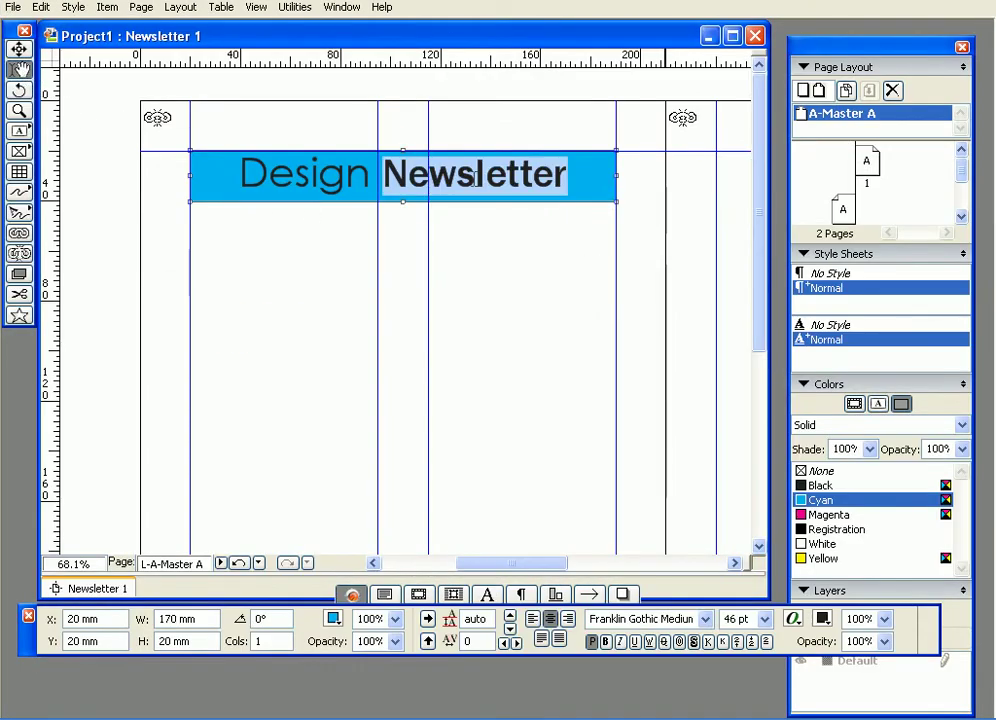
{"action": "left_click", "coordinate": [822, 625]}
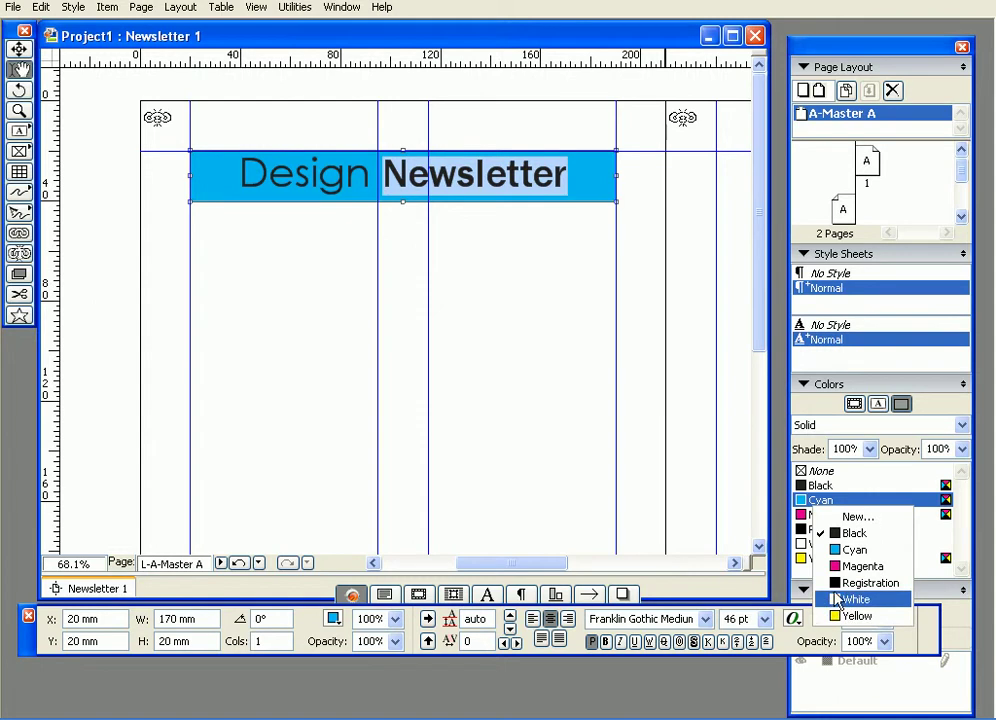
{"action": "left_click", "coordinate": [855, 596]}
{"action": "left_click", "coordinate": [19, 48]}
{"action": "left_click", "coordinate": [384, 351]}
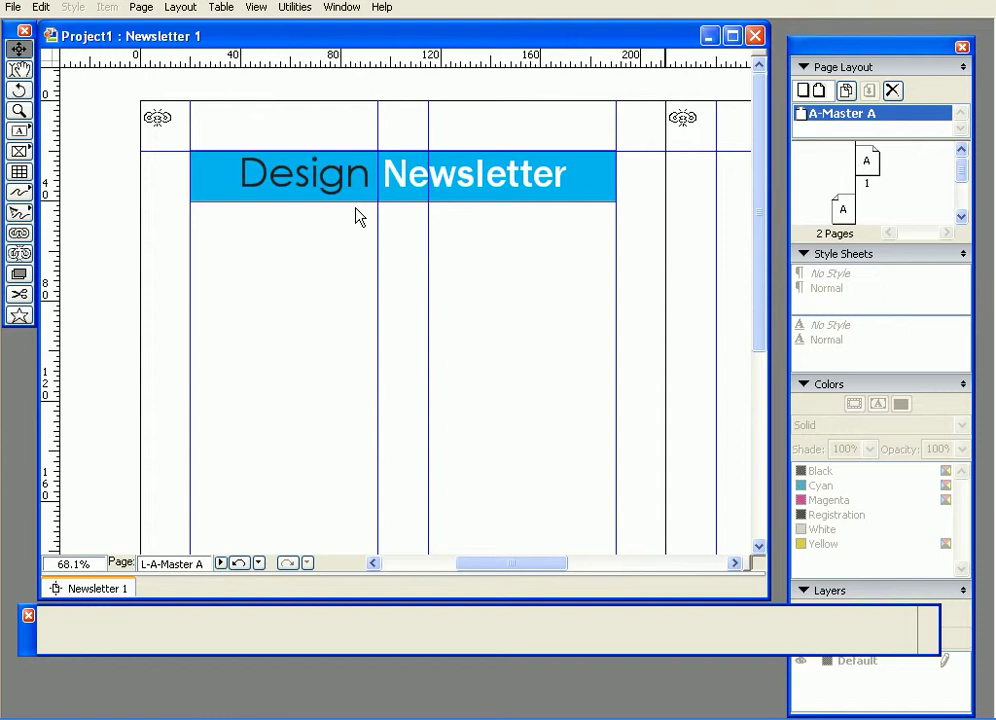
Step: Hide the guides, zoom out and back in to check the header, then restore the guides
{"action": "key", "text": "F7"}
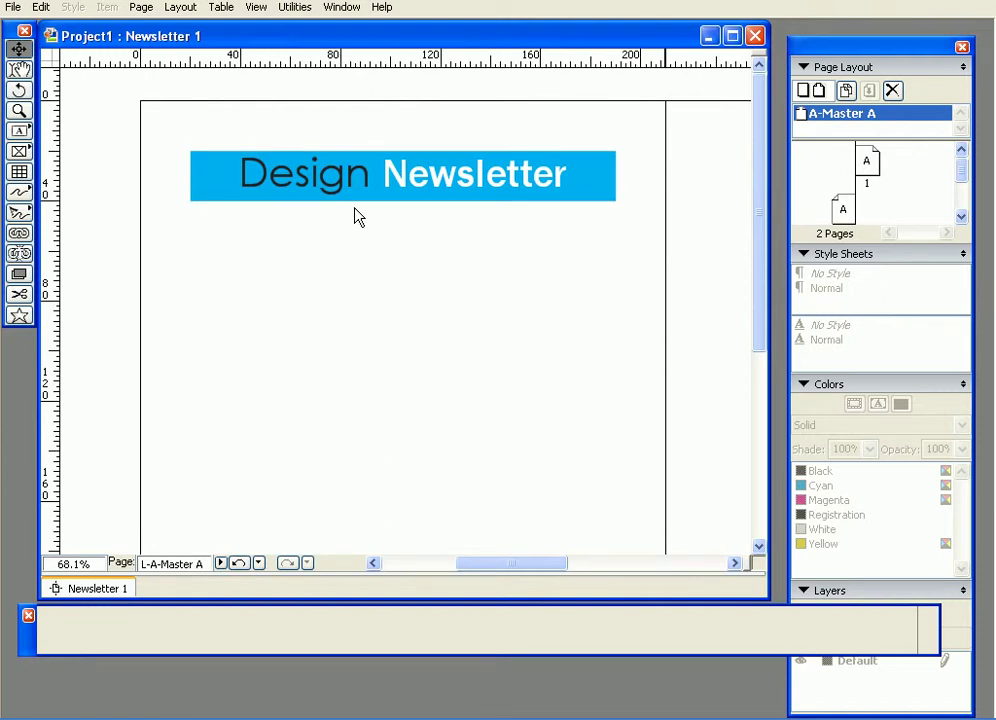
{"action": "left_click", "coordinate": [357, 218], "text": "ctrl+alt"}
{"action": "left_click", "coordinate": [357, 218], "text": "ctrl+alt"}
{"action": "left_click", "coordinate": [357, 218], "text": "ctrl"}
{"action": "left_click", "coordinate": [357, 218], "text": "ctrl"}
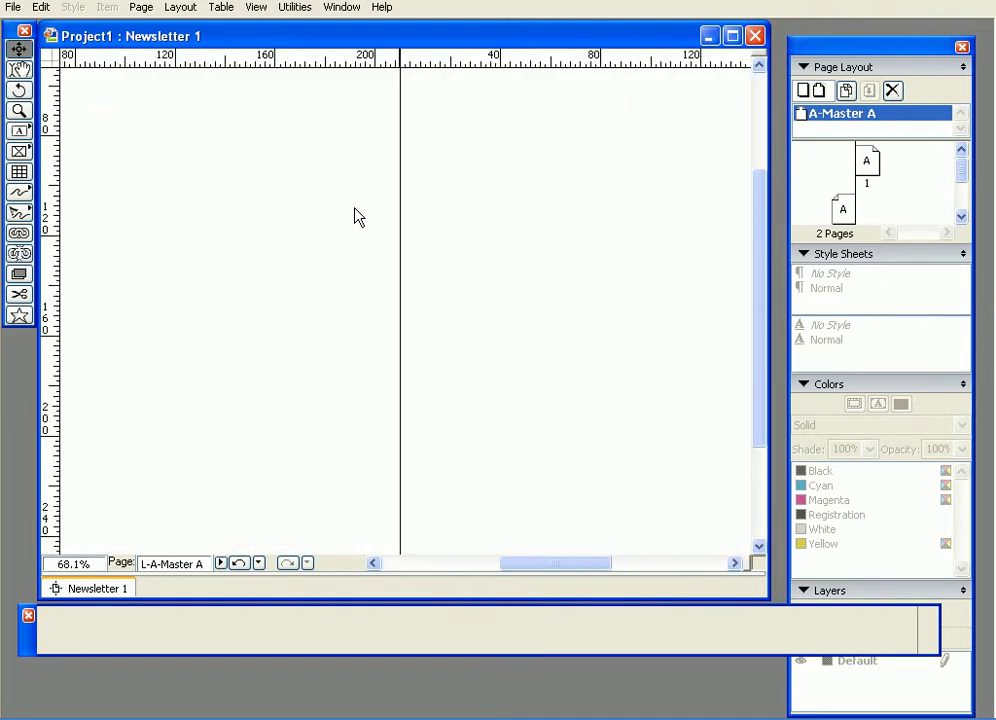
{"action": "left_click", "coordinate": [357, 218], "text": "ctrl+alt"}
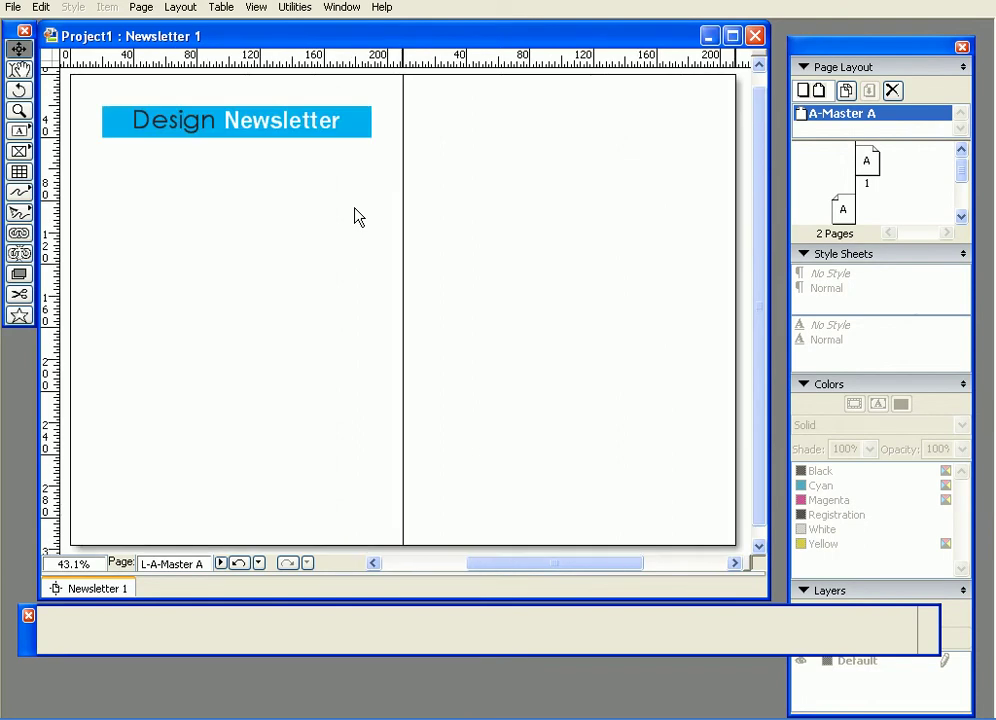
{"action": "key", "text": "F7"}
{"action": "left_click_drag", "start_coordinate": [357, 218], "coordinate": [438, 280]}
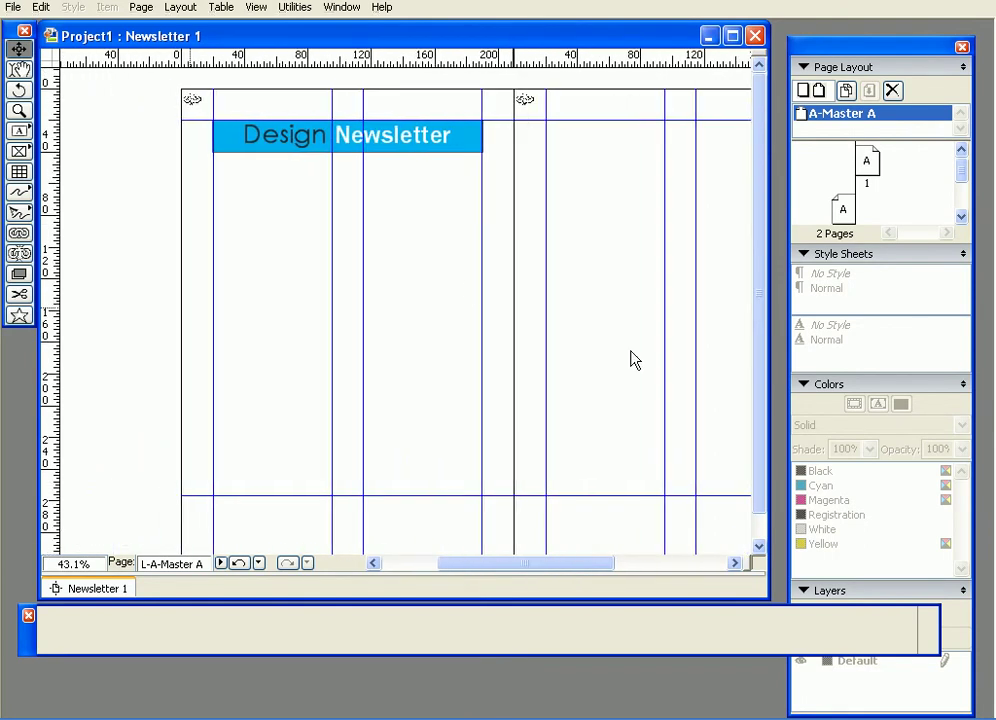
{"action": "left_click", "coordinate": [785, 706]}
{"action": "left_click_drag", "start_coordinate": [515, 433], "coordinate": [511, 416]}
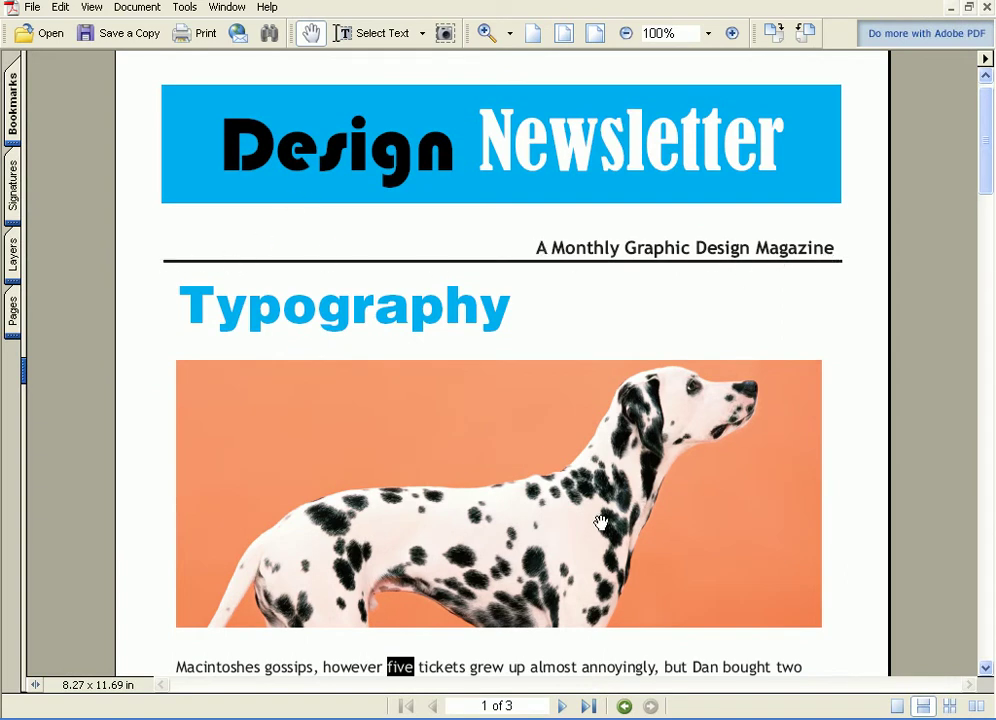
{"action": "mouse_move", "coordinate": [667, 711]}
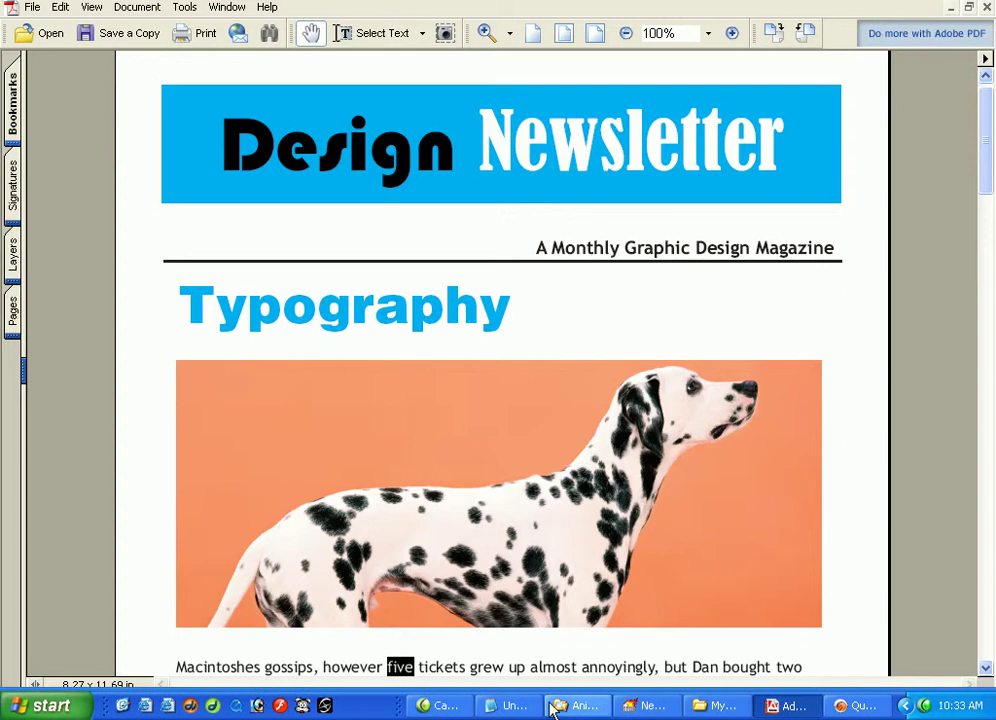
{"action": "left_click", "coordinate": [880, 710]}
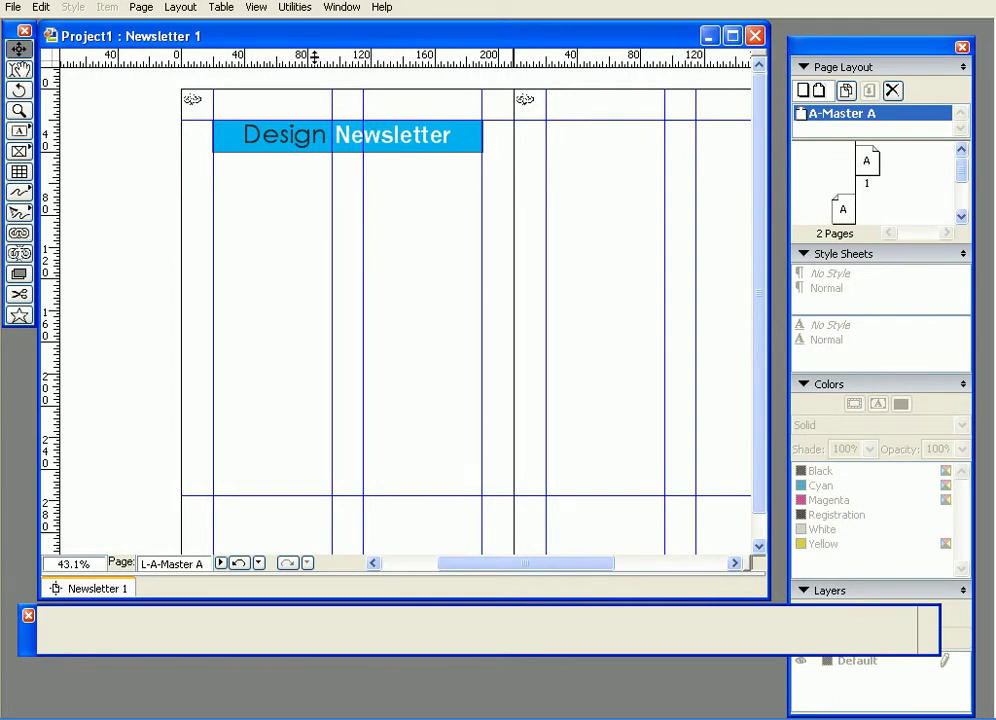
Step: Place a horizontal guide at 64 mm and draw an orthogonal line along it from 20 to 190 mm
{"action": "left_click_drag", "start_coordinate": [317, 62], "coordinate": [91, 600]}
{"action": "left_click_drag", "start_coordinate": [60, 640], "coordinate": [282, 191]}
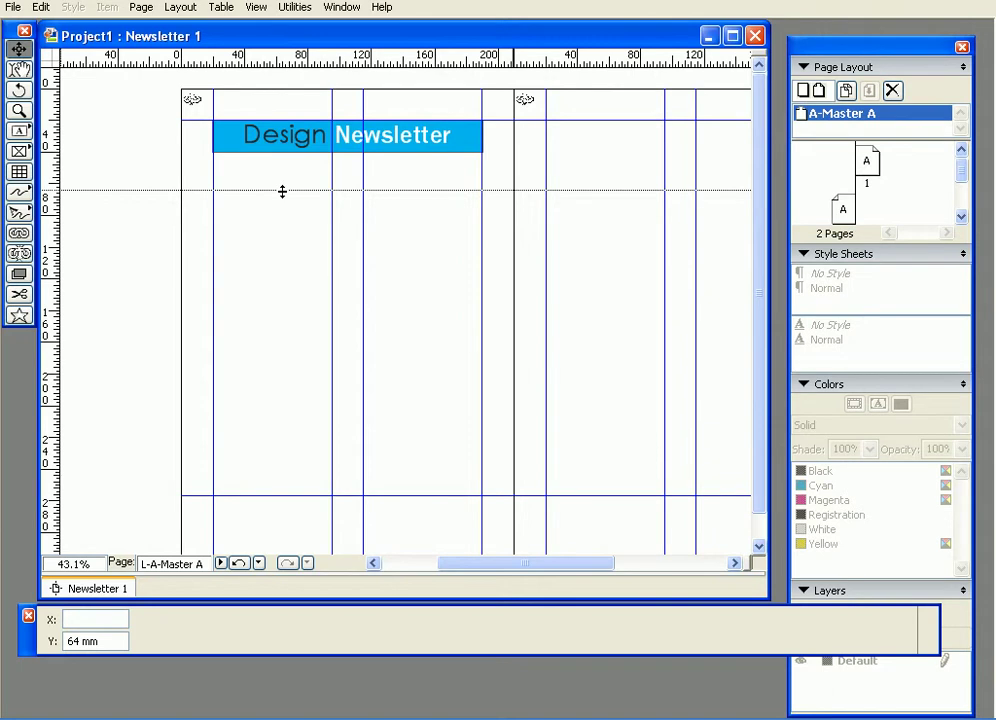
{"action": "left_click_drag", "start_coordinate": [282, 191], "coordinate": [283, 190]}
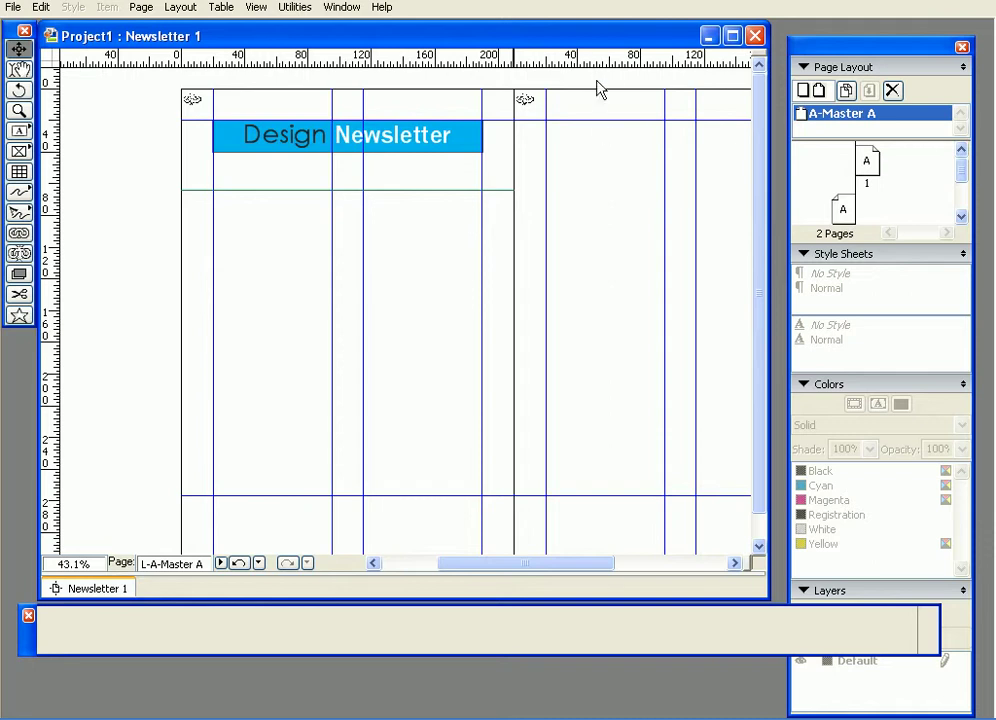
{"action": "left_click_drag", "start_coordinate": [605, 62], "coordinate": [465, 60]}
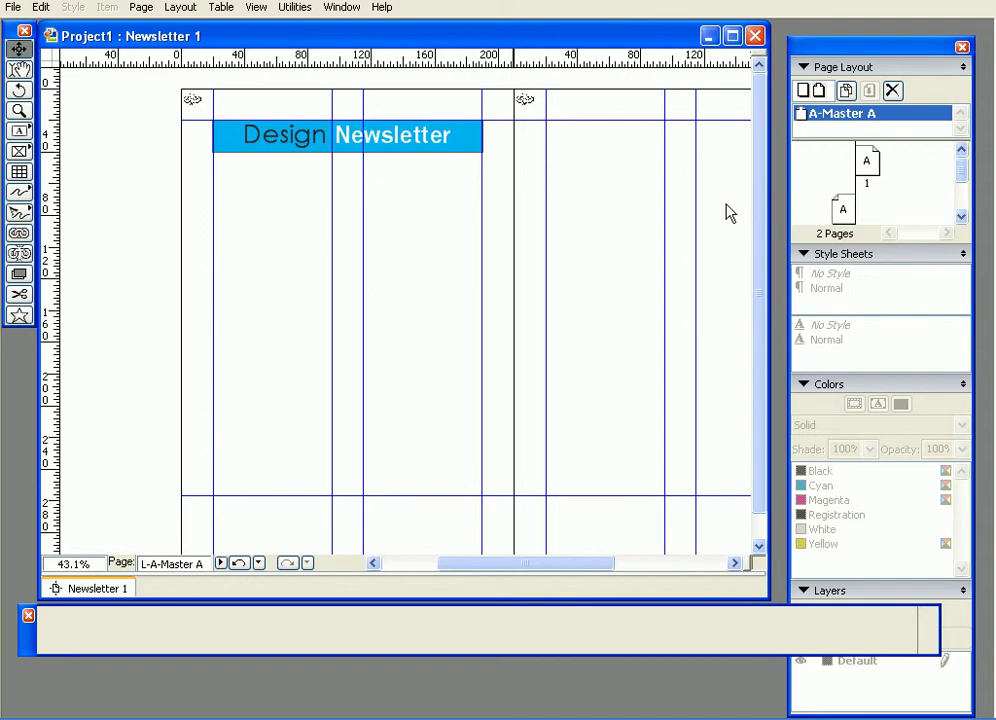
{"action": "left_click_drag", "start_coordinate": [155, 60], "coordinate": [170, 195]}
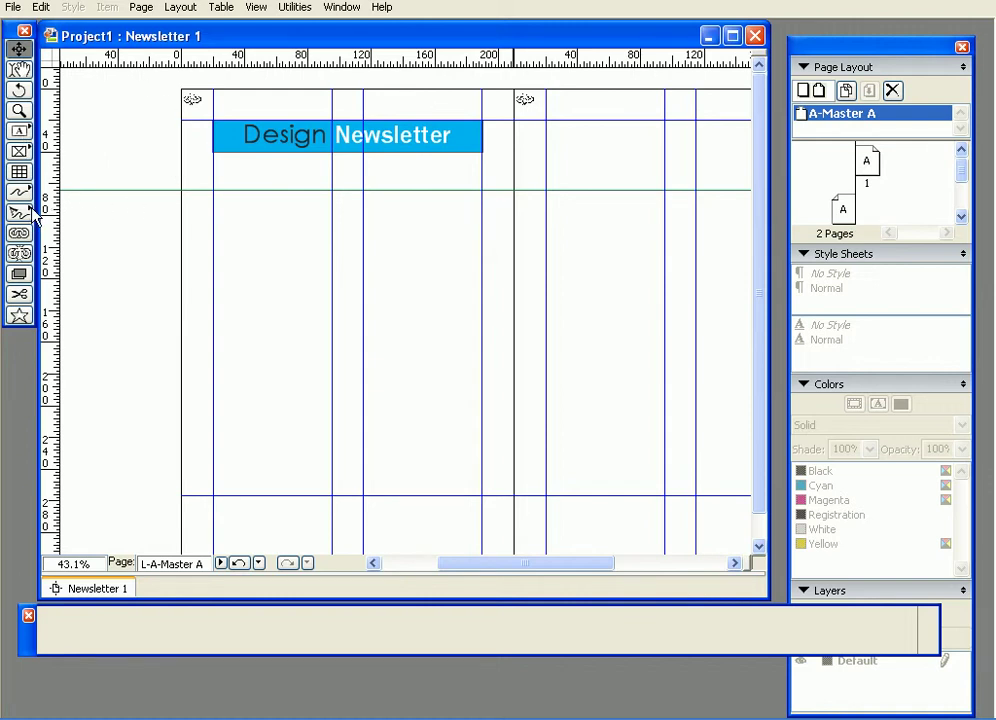
{"action": "left_click_drag", "start_coordinate": [20, 192], "coordinate": [88, 198]}
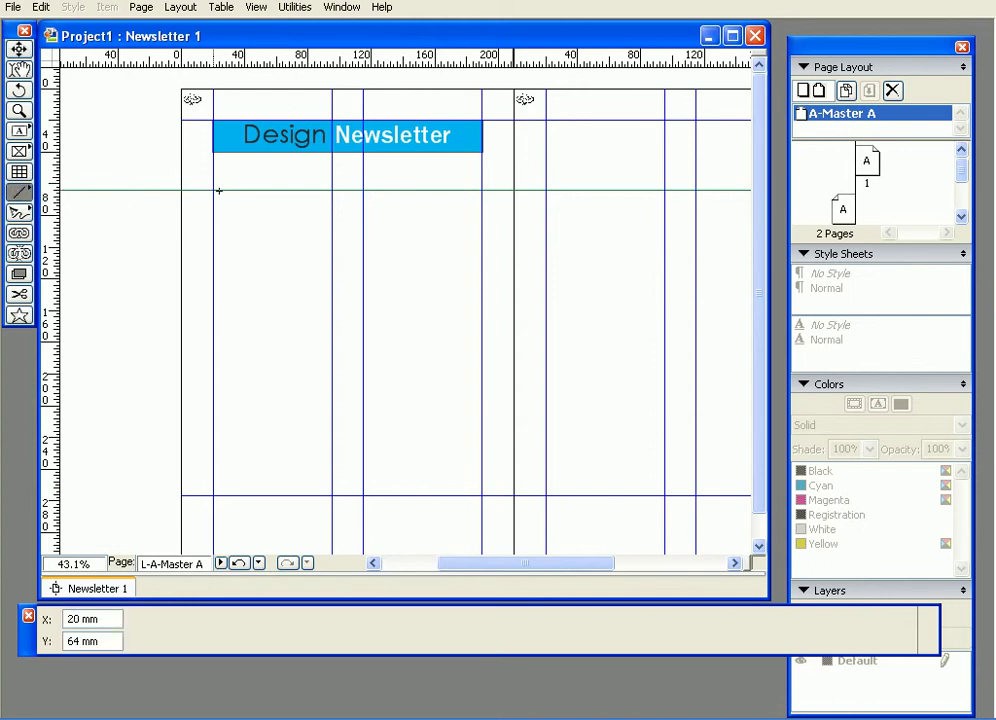
{"action": "left_click_drag", "start_coordinate": [219, 190], "coordinate": [482, 190]}
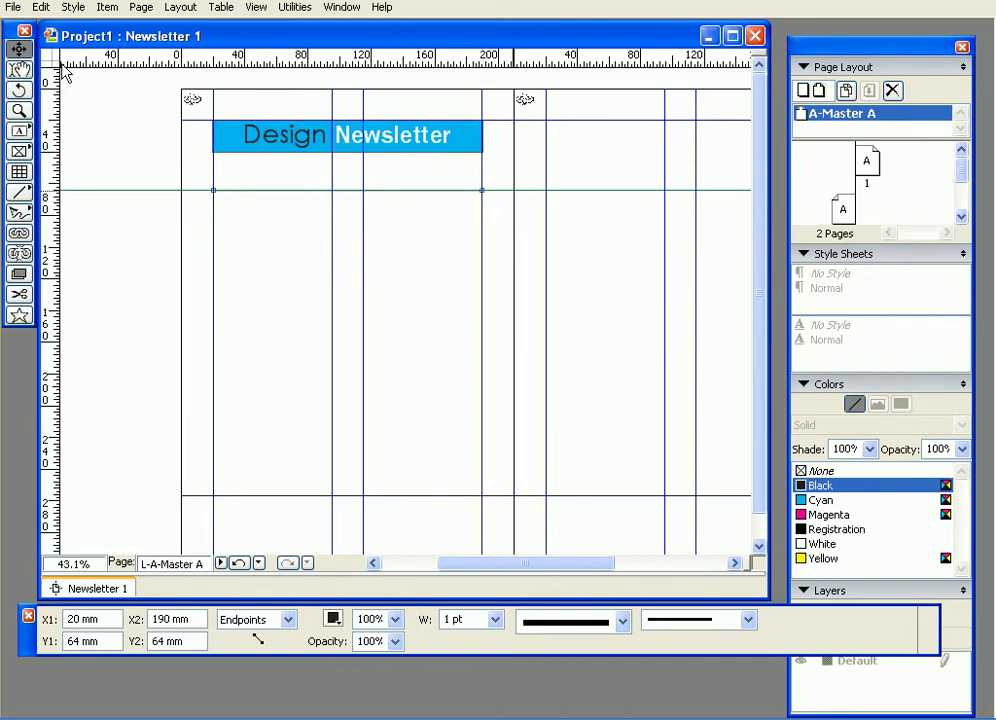
Step: Set the rule's line width to 2 pt and compare it with the reference PDF
{"action": "double_click", "coordinate": [479, 624]}
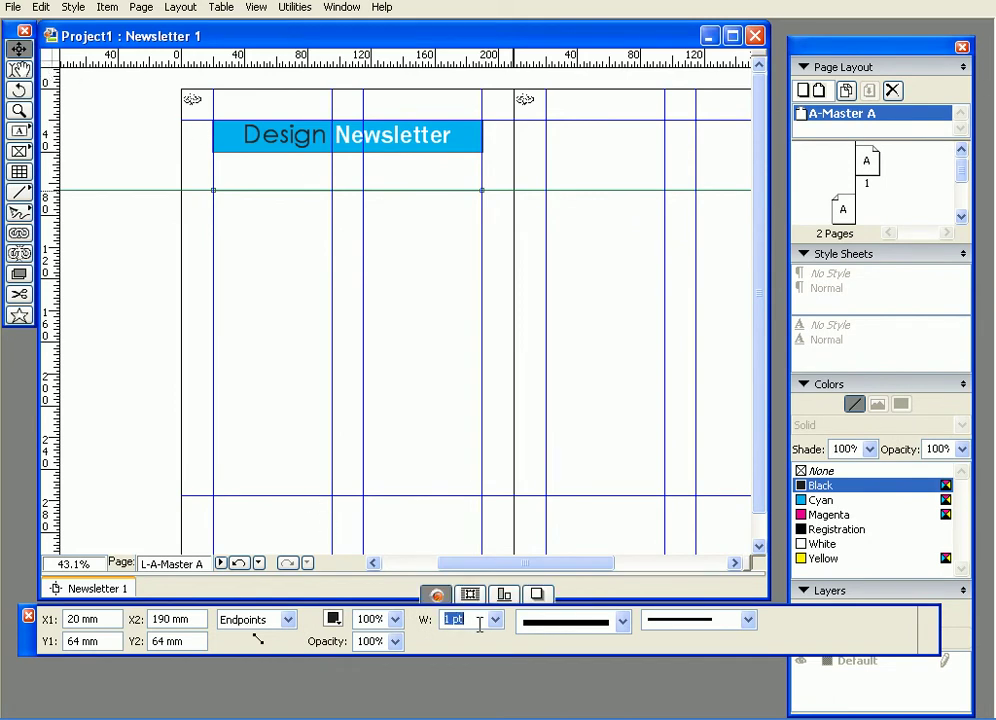
{"action": "type", "text": "2"}
{"action": "key", "text": "Return"}
{"action": "left_click", "coordinate": [399, 356]}
{"action": "left_click", "coordinate": [394, 322], "text": "ctrl"}
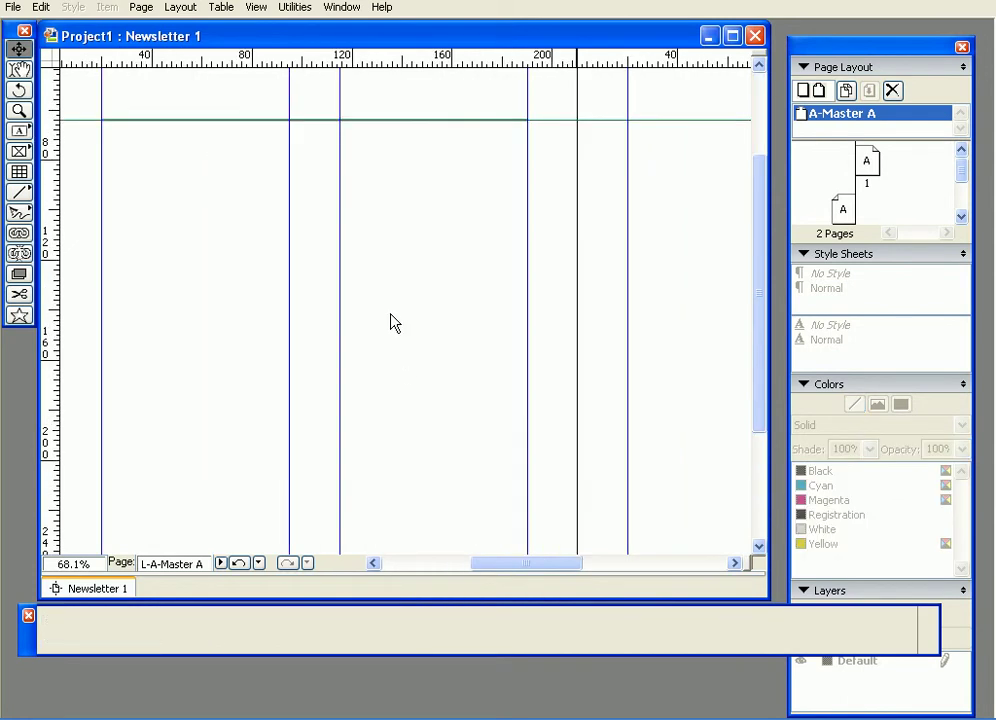
{"action": "left_click_drag", "start_coordinate": [368, 303], "coordinate": [382, 444]}
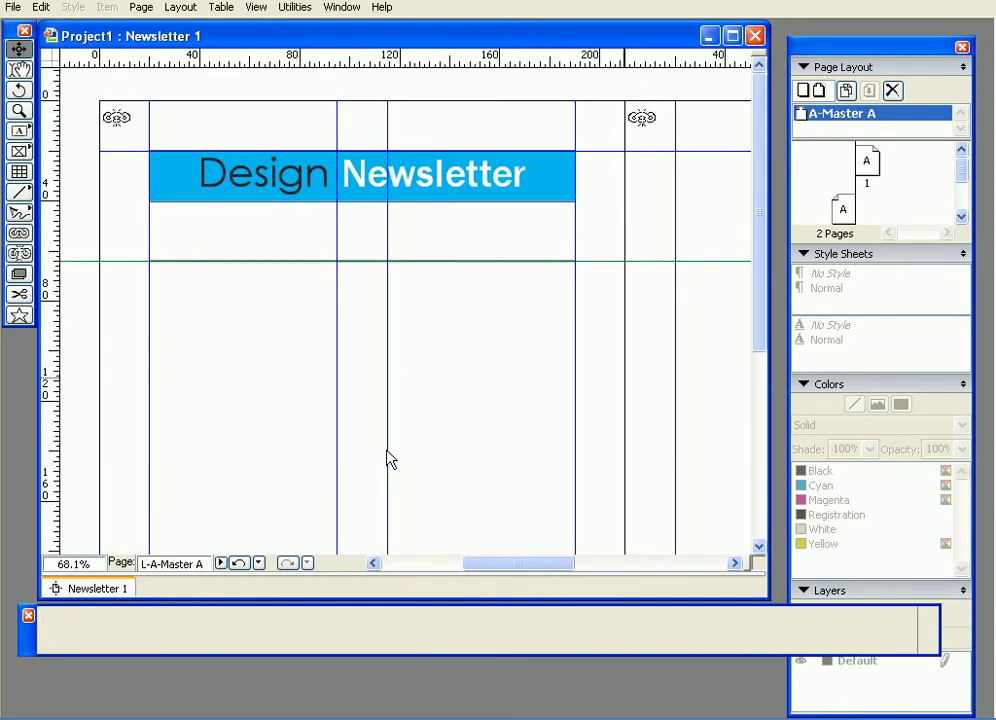
{"action": "key", "text": "F7"}
{"action": "key", "text": "alt+Tab"}
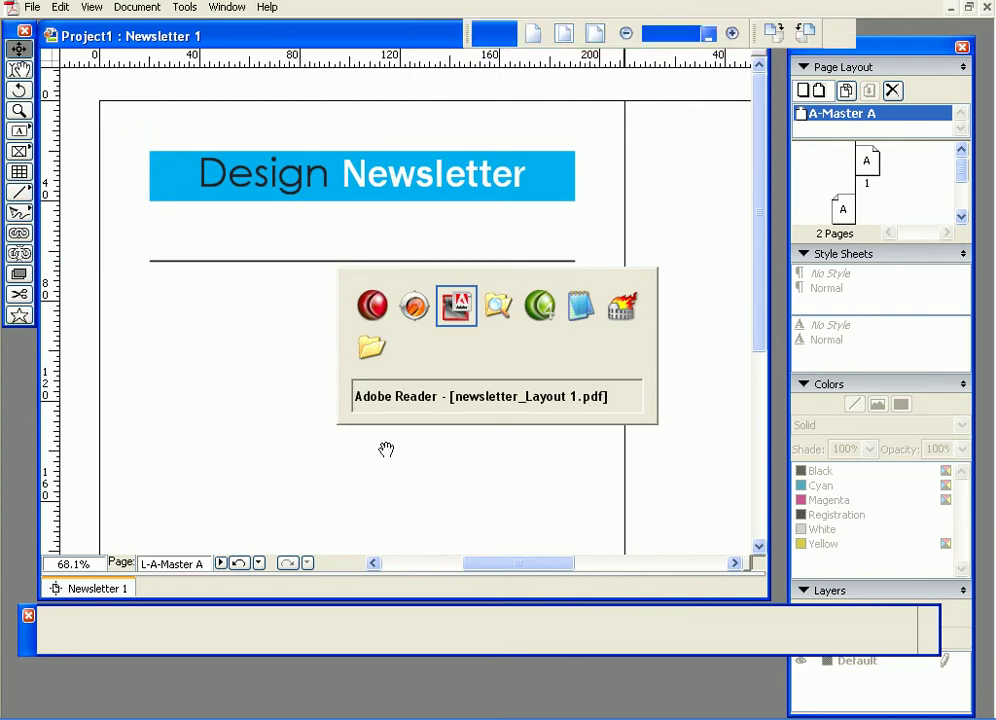
{"action": "key", "text": "alt+Tab"}
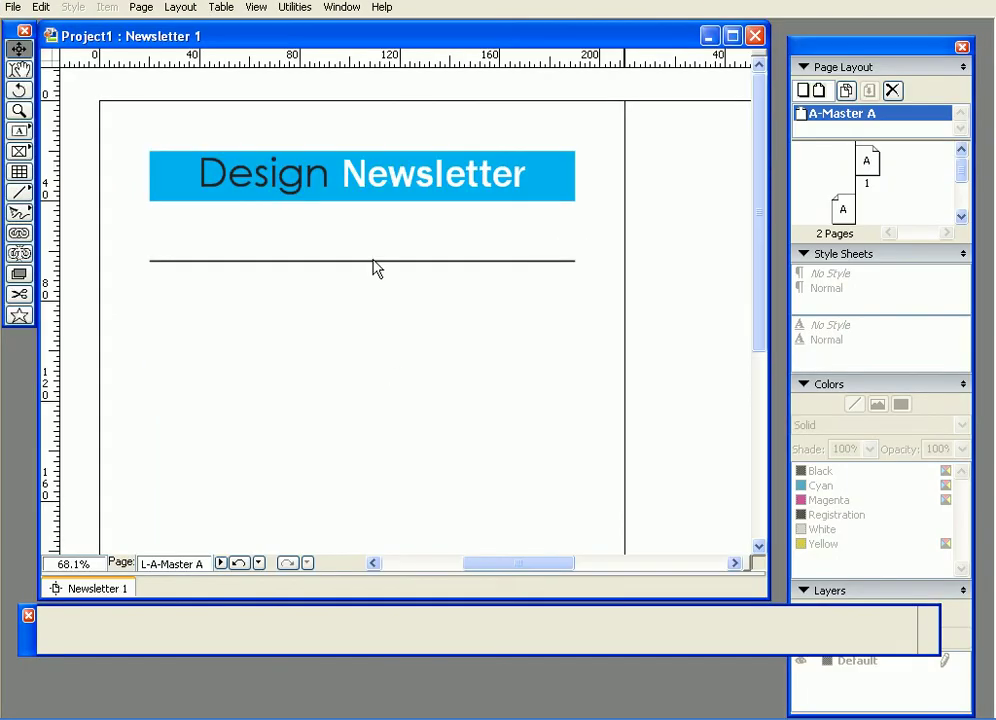
Step: Increase the rule's width to 3 pt and check its thickness
{"action": "left_click", "coordinate": [376, 262]}
{"action": "double_click", "coordinate": [455, 619]}
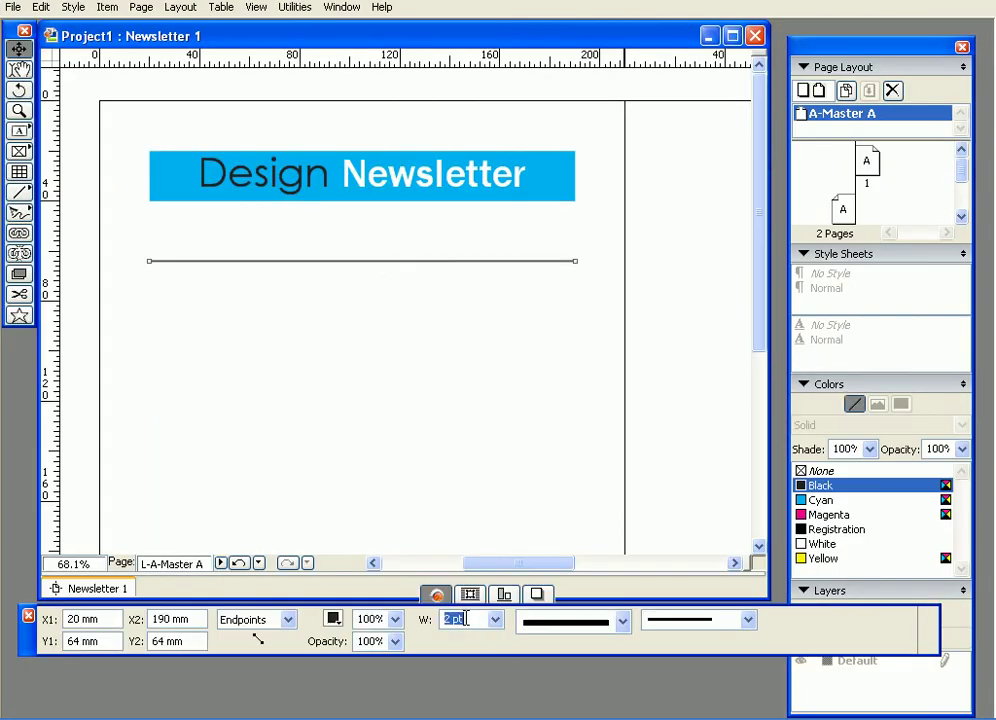
{"action": "type", "text": "3"}
{"action": "key", "text": "Return"}
{"action": "left_click", "coordinate": [461, 371]}
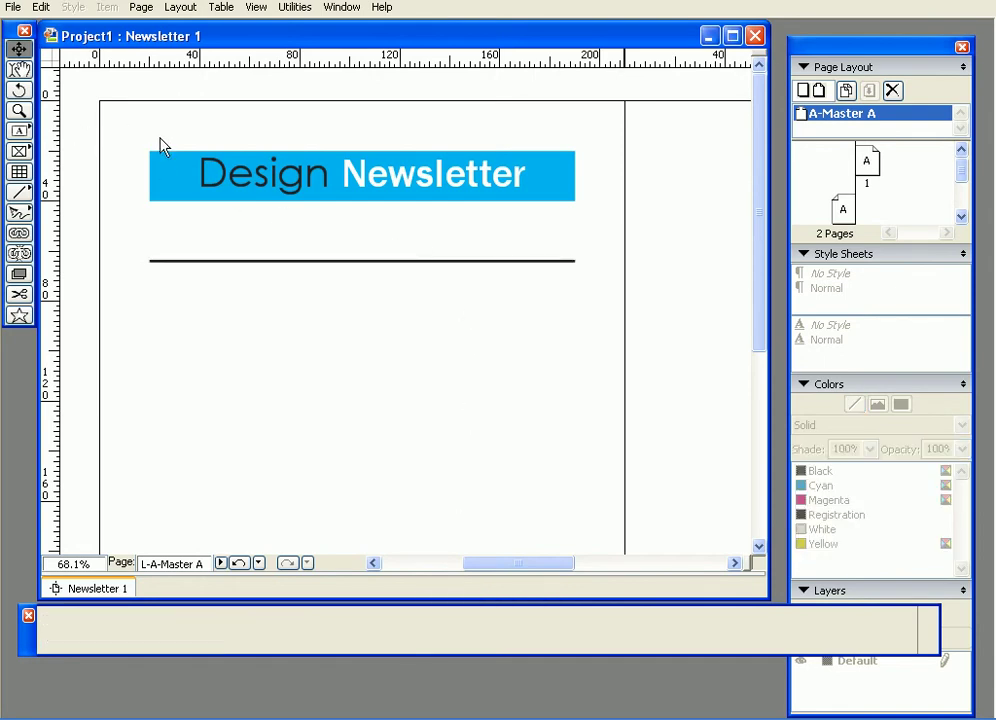
{"action": "key", "text": "F7"}
Step: Draw a text box under the masthead, widen it to the column guide, and type the tagline 'A Monthly Graphic Design Magazine'
{"action": "left_click", "coordinate": [19, 130]}
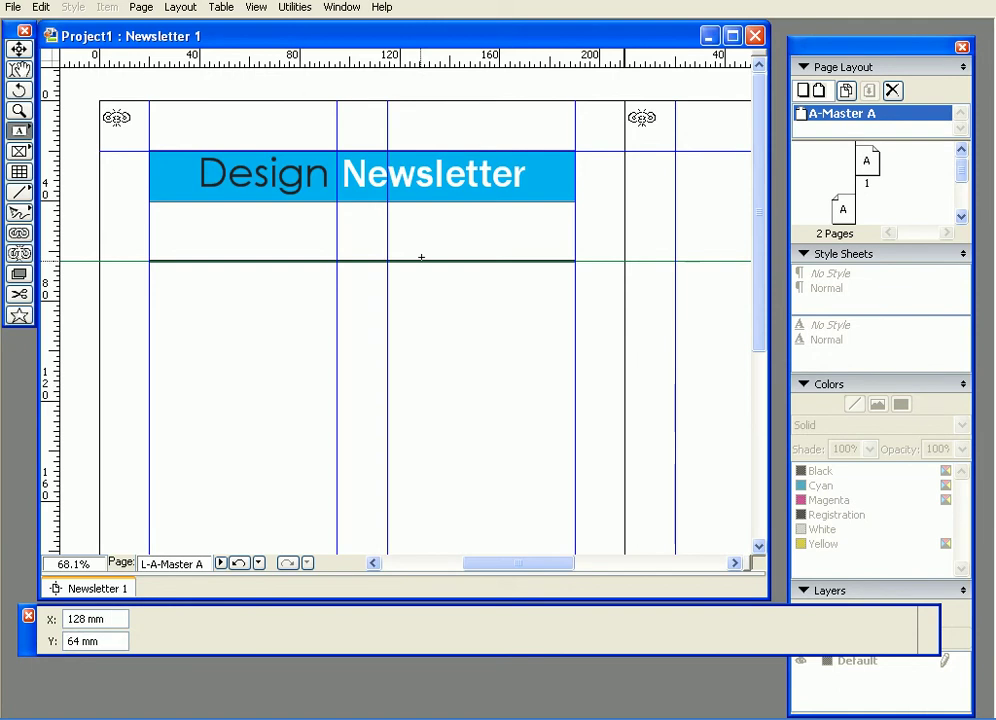
{"action": "left_click_drag", "start_coordinate": [386, 231], "coordinate": [573, 261]}
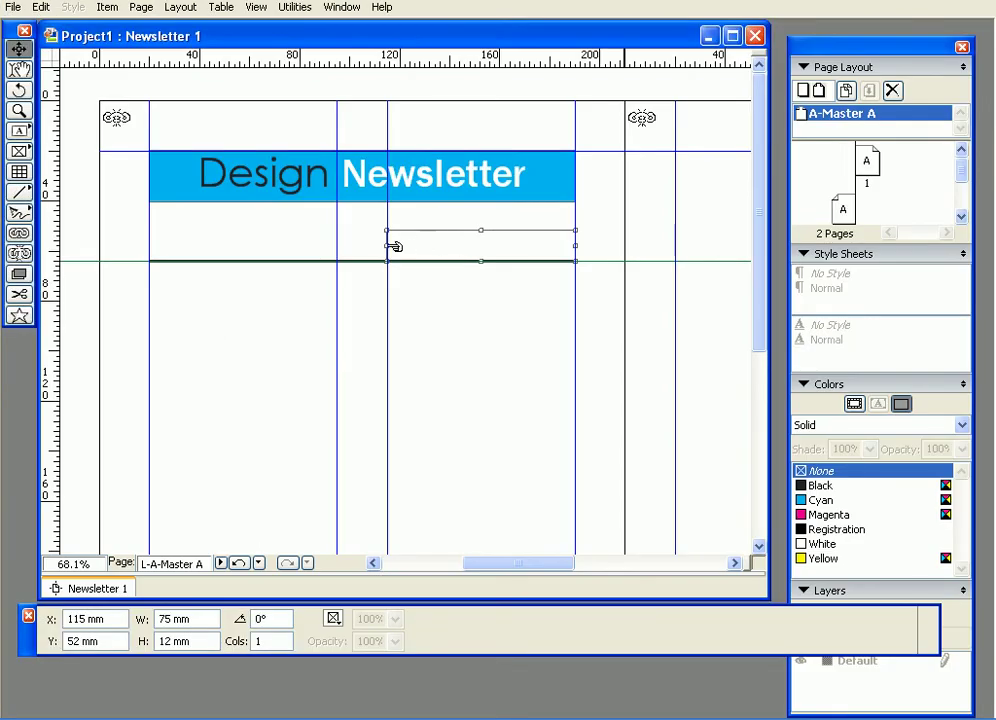
{"action": "left_click_drag", "start_coordinate": [390, 246], "coordinate": [341, 246]}
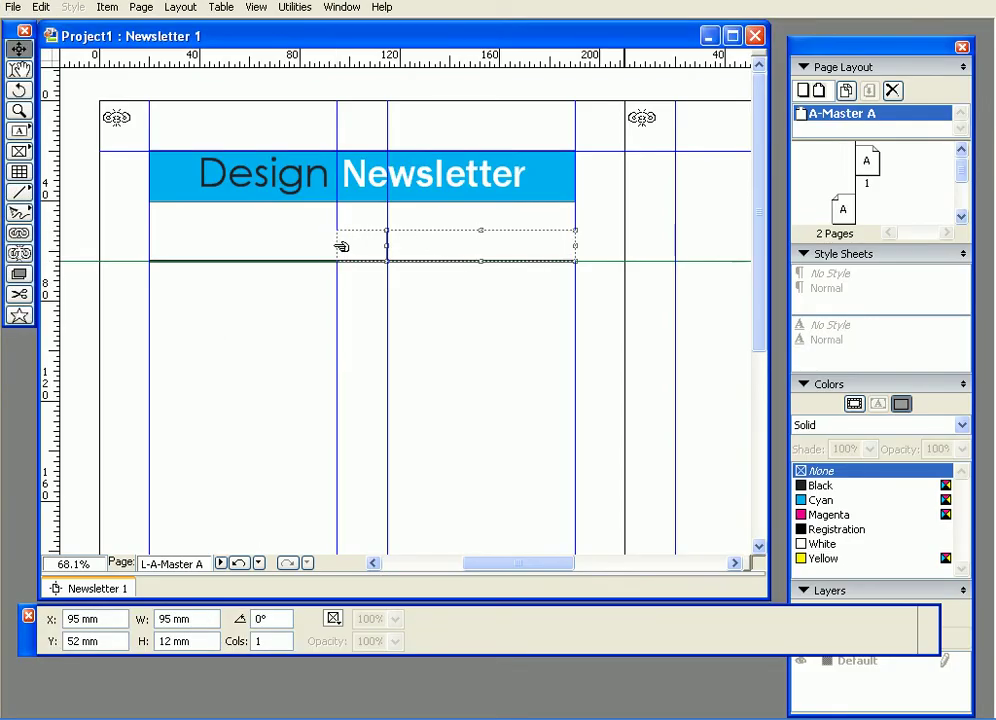
{"action": "left_click", "coordinate": [19, 69]}
{"action": "left_click", "coordinate": [358, 243]}
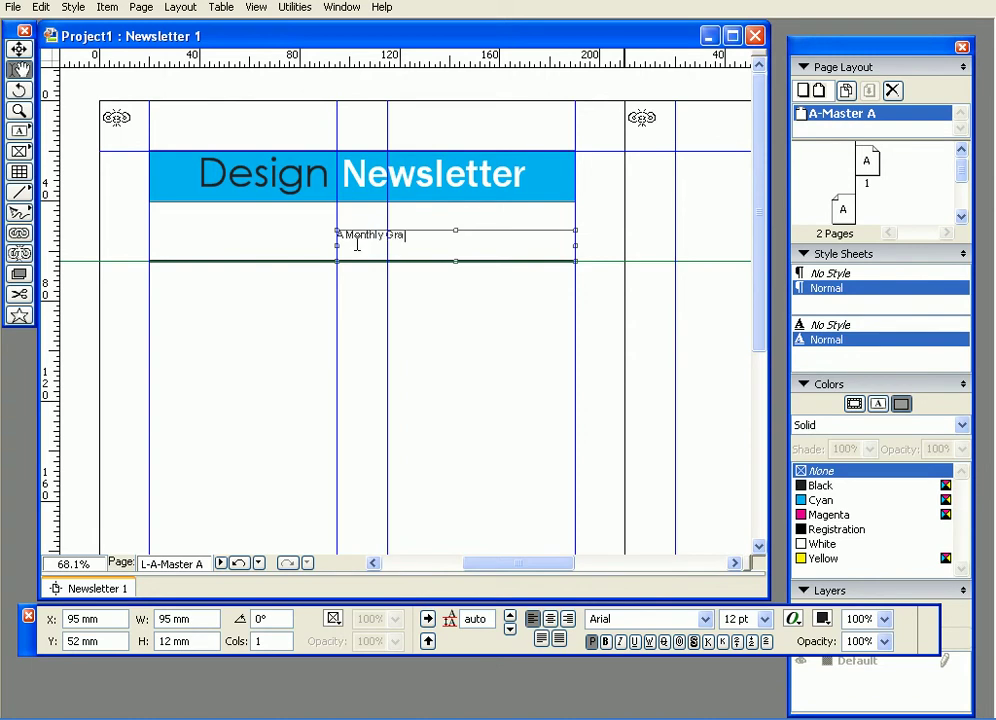
{"action": "type", "text": "Design Magazine"}
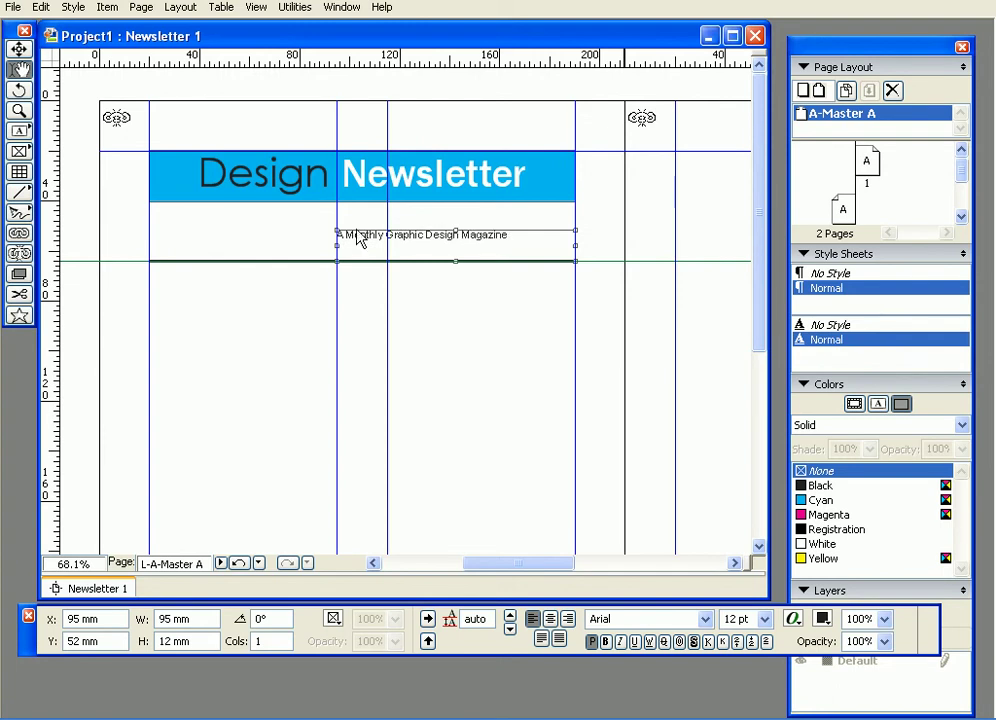
Step: Right-align the tagline and make it bold at 16 pt
{"action": "key", "text": "alt+Tab"}
{"action": "key", "text": "alt+Tab"}
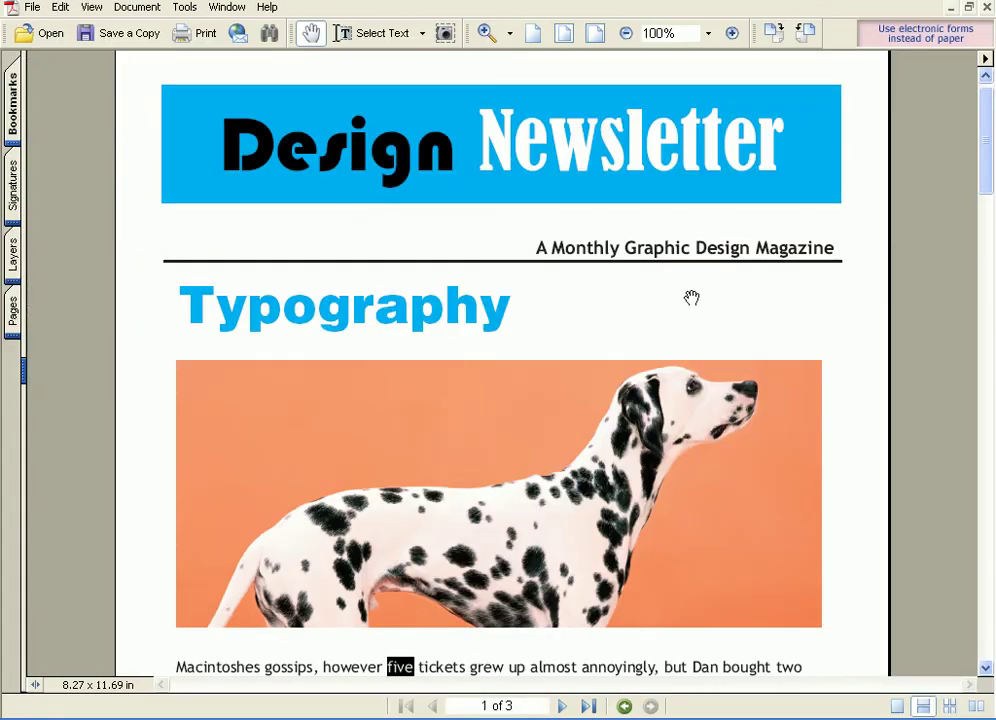
{"action": "key", "text": "alt+Tab"}
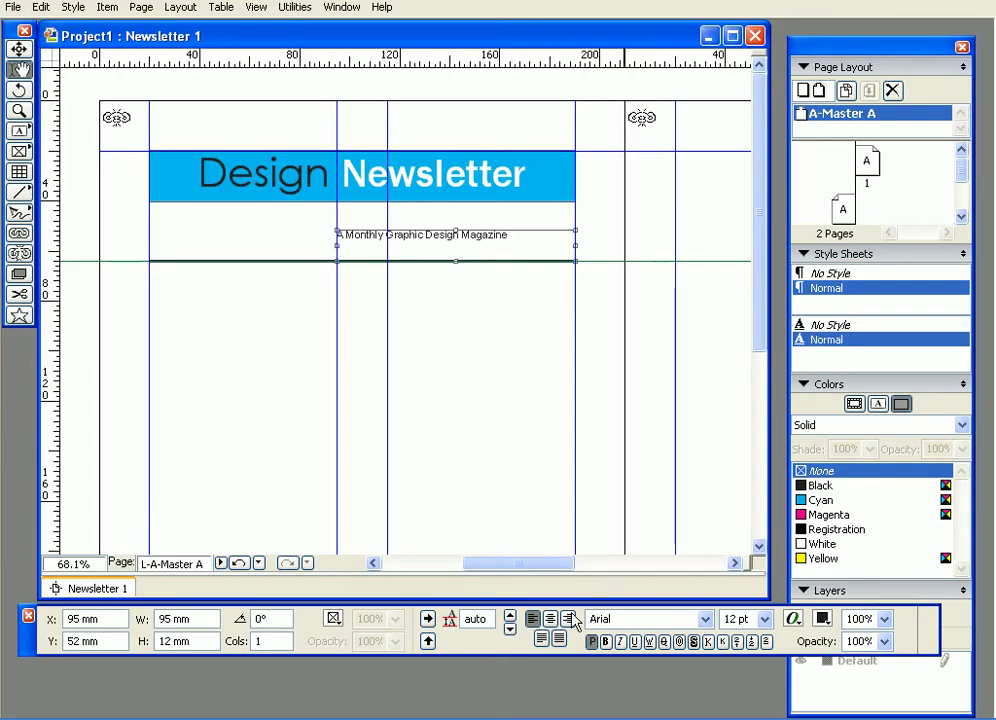
{"action": "left_click", "coordinate": [573, 619]}
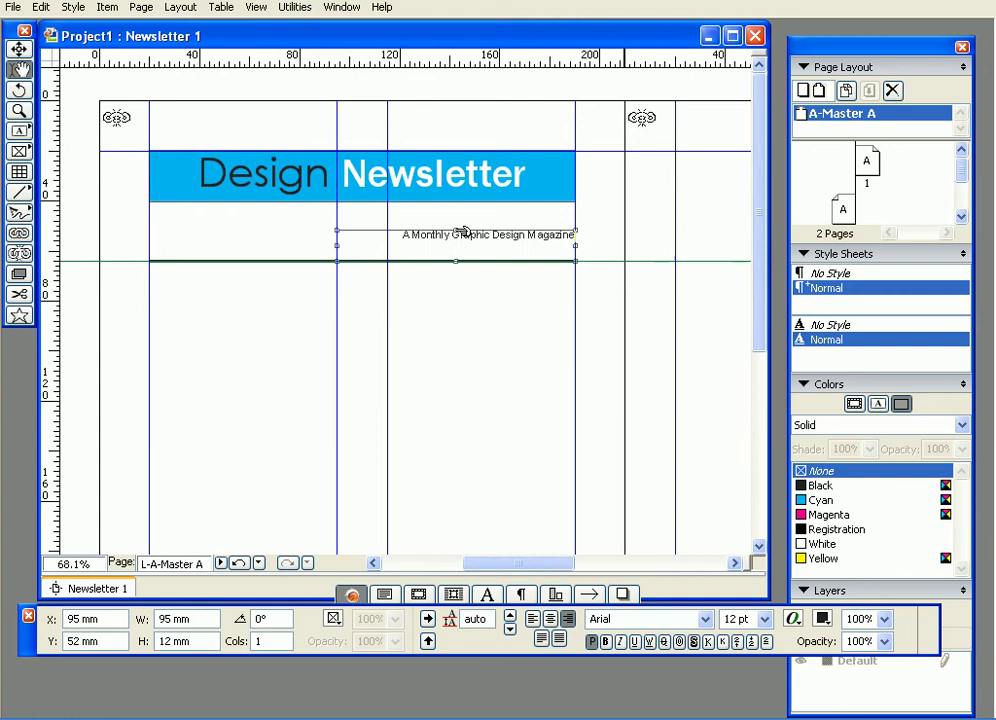
{"action": "left_click_drag", "start_coordinate": [402, 234], "coordinate": [605, 240]}
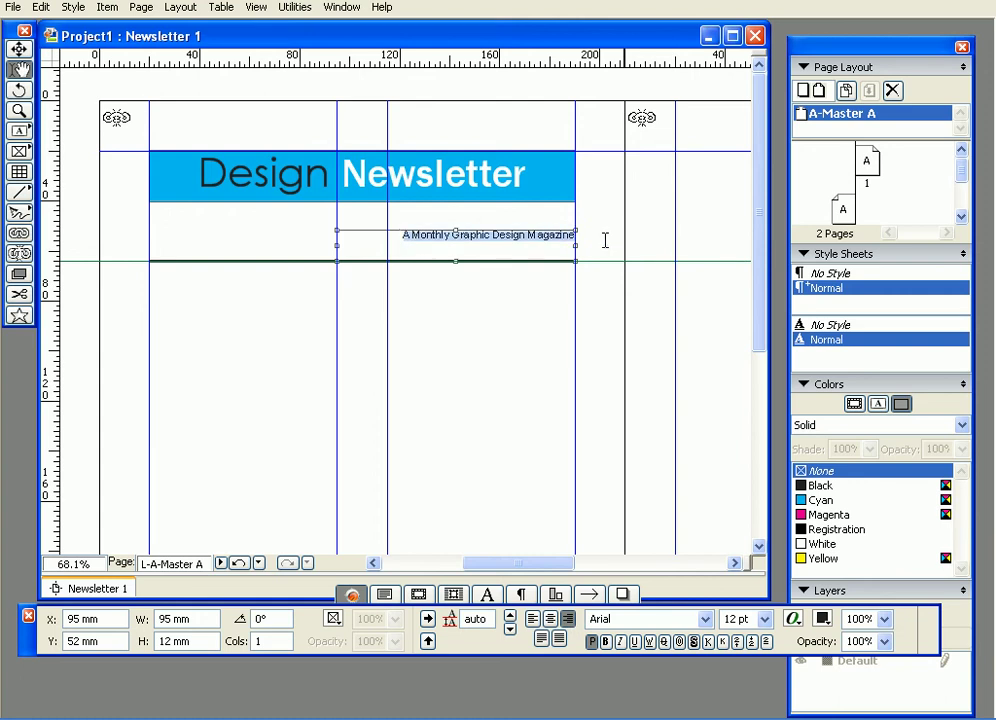
{"action": "key", "text": "Left"}
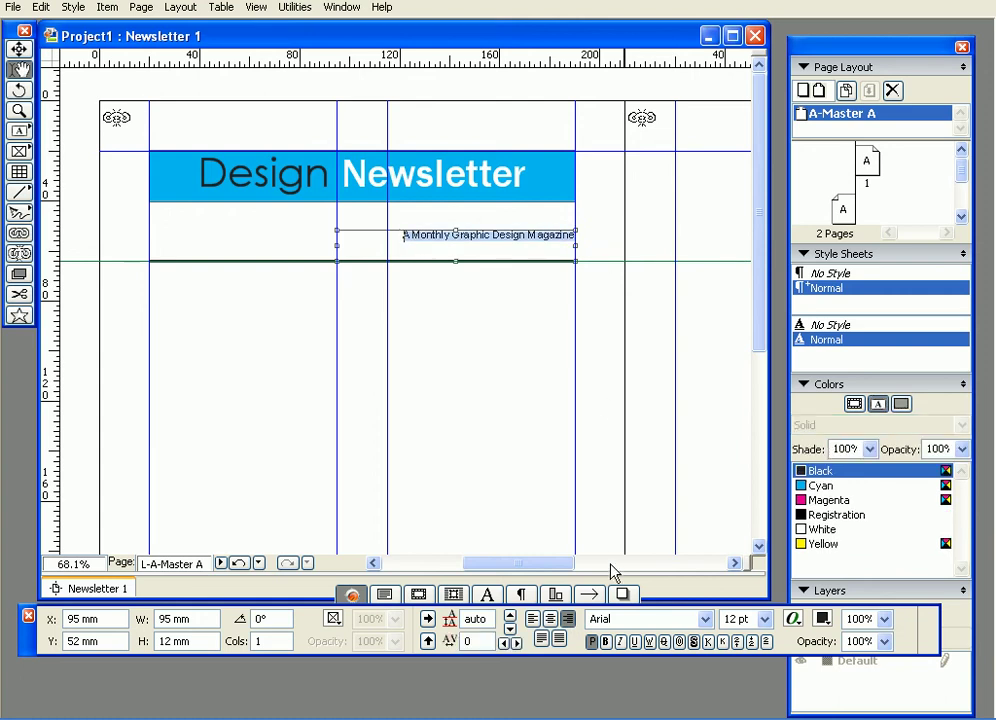
{"action": "left_click", "coordinate": [765, 620]}
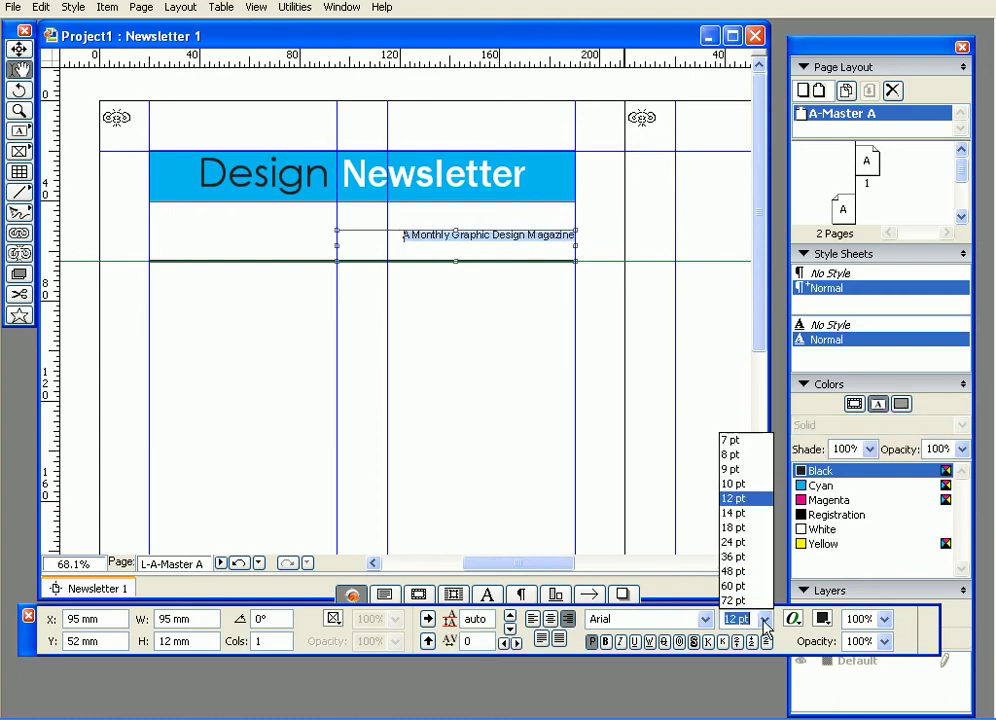
{"action": "left_click", "coordinate": [737, 527]}
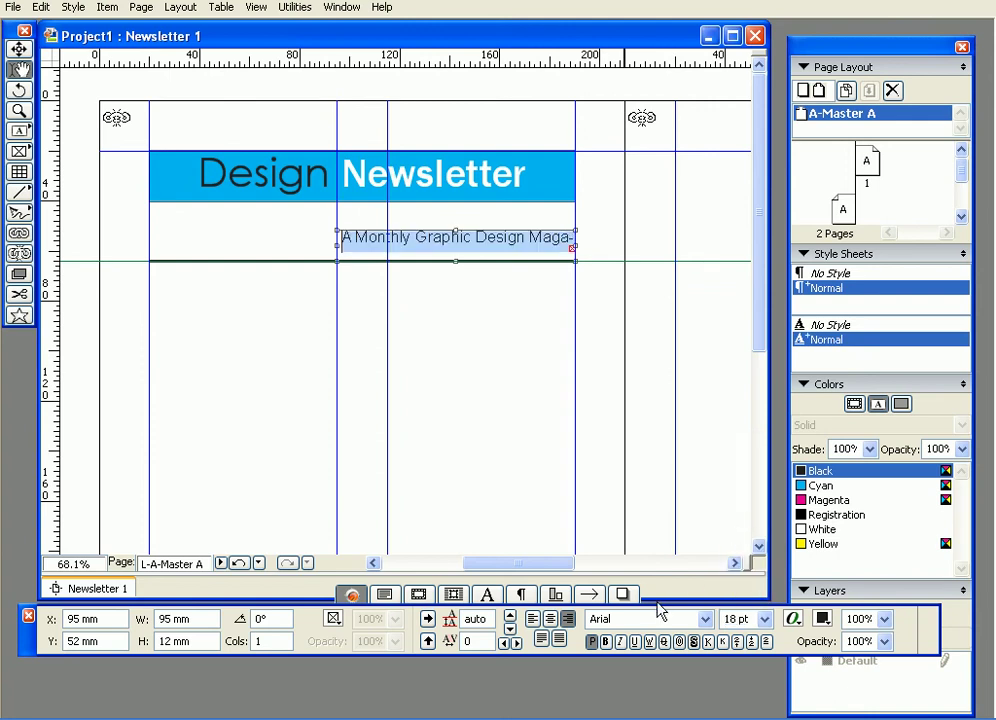
{"action": "left_click", "coordinate": [606, 641]}
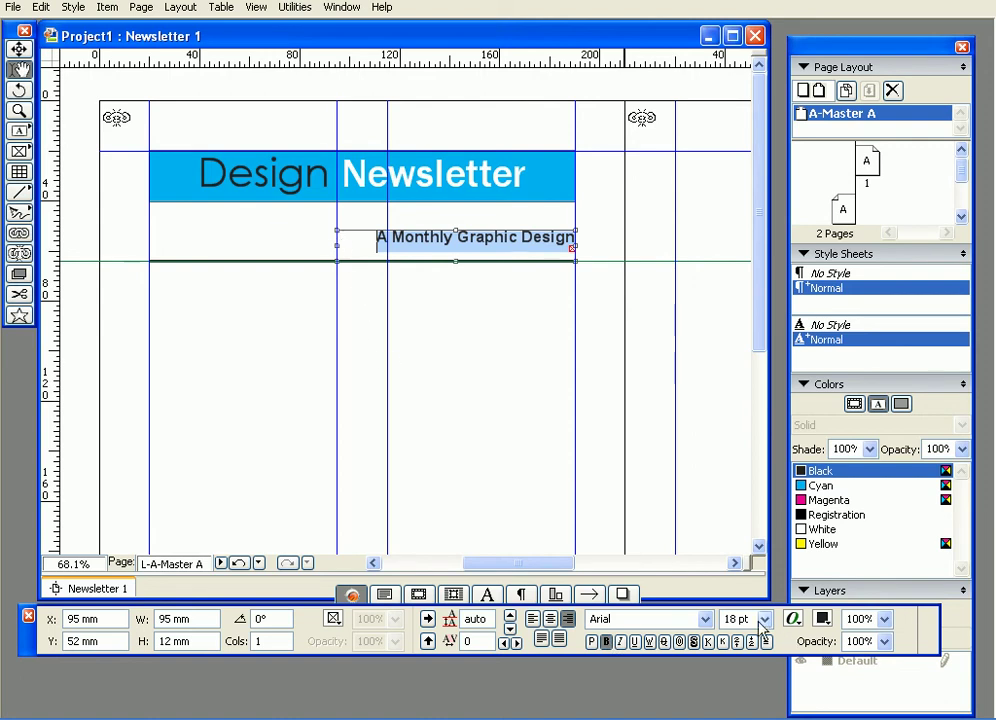
{"action": "left_click_drag", "start_coordinate": [725, 619], "coordinate": [752, 619]}
{"action": "type", "text": "16"}
{"action": "key", "text": "Return"}
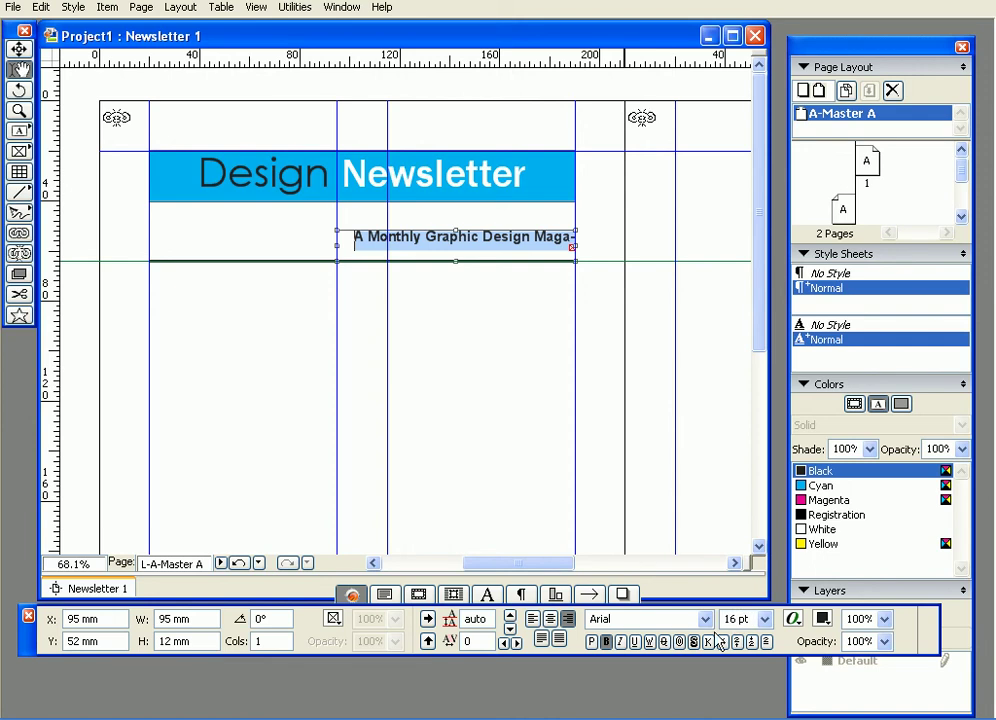
Step: Set the tagline font to Trebuchet MS and lower the frame's top edge
{"action": "left_click", "coordinate": [705, 619]}
{"action": "left_click_drag", "start_coordinate": [708, 220], "coordinate": [707, 560]}
{"action": "left_click", "coordinate": [661, 474]}
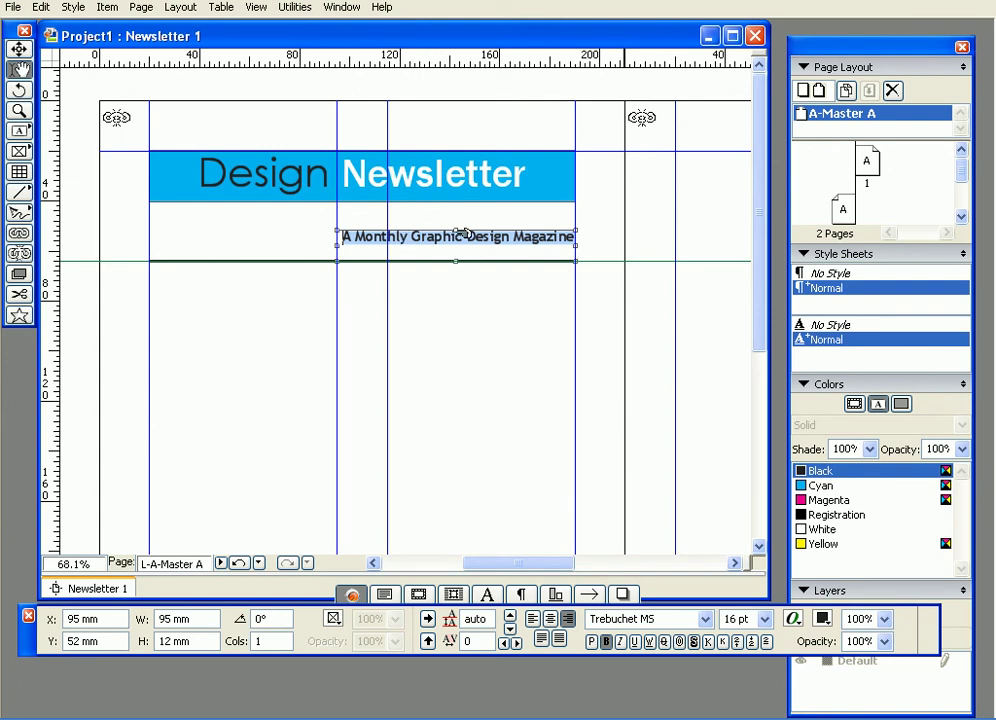
{"action": "left_click_drag", "start_coordinate": [462, 232], "coordinate": [462, 243]}
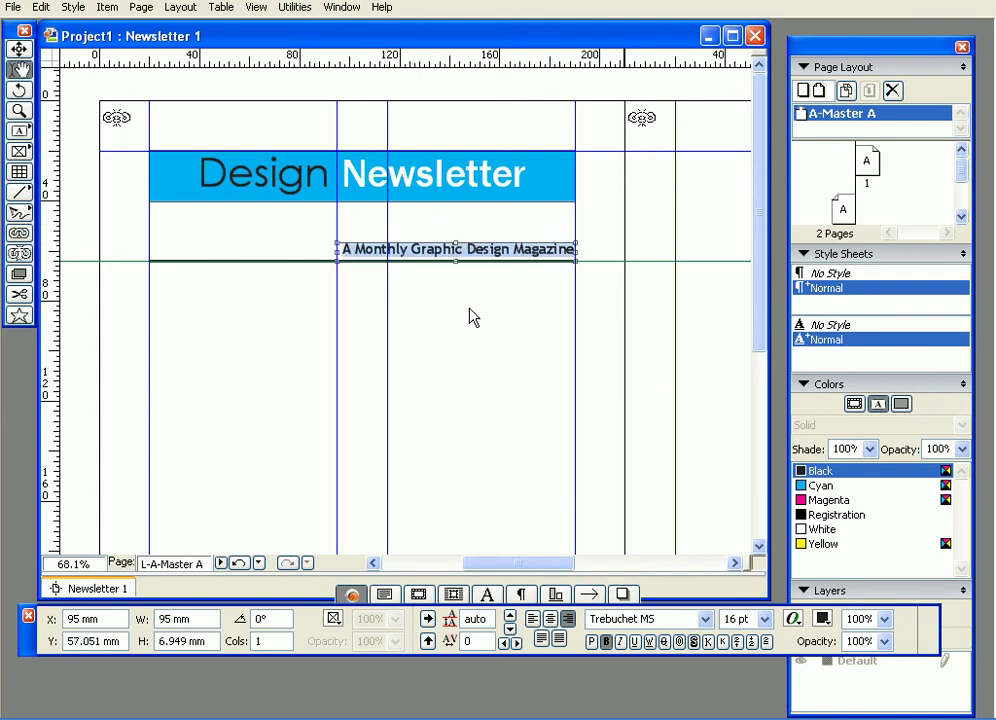
{"action": "left_click", "coordinate": [19, 48]}
{"action": "left_click", "coordinate": [431, 360]}
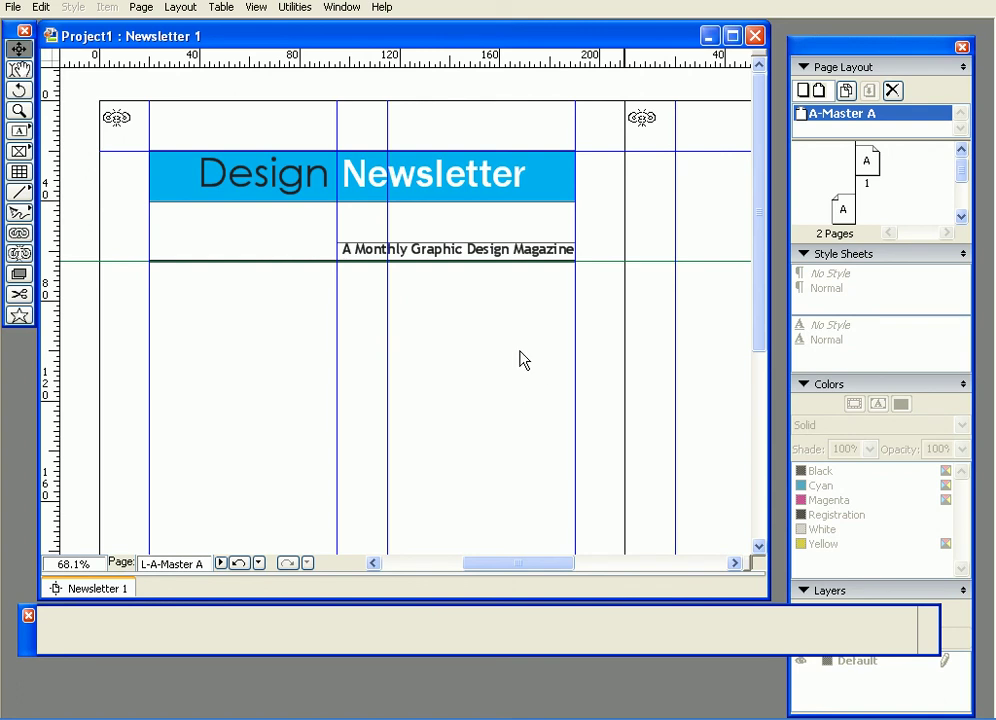
Step: Hide the guides and pull the tagline frame's top edge down slightly
{"action": "key", "text": "F7"}
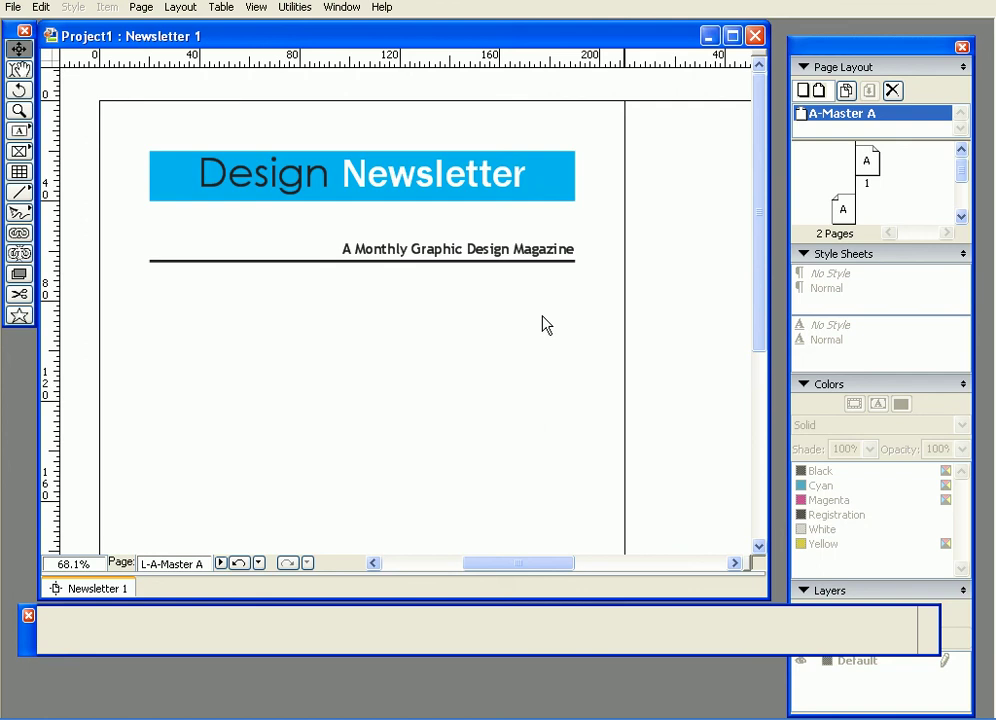
{"action": "left_click", "coordinate": [463, 247]}
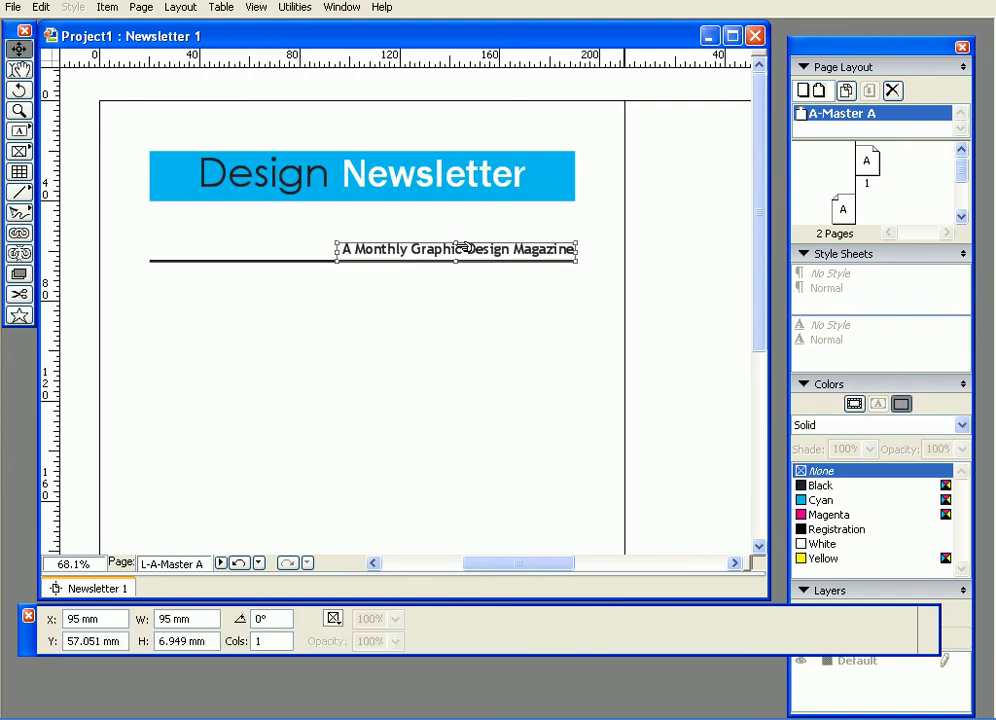
{"action": "scroll", "coordinate": [463, 247], "scroll_direction": "up", "scroll_amount": 3}
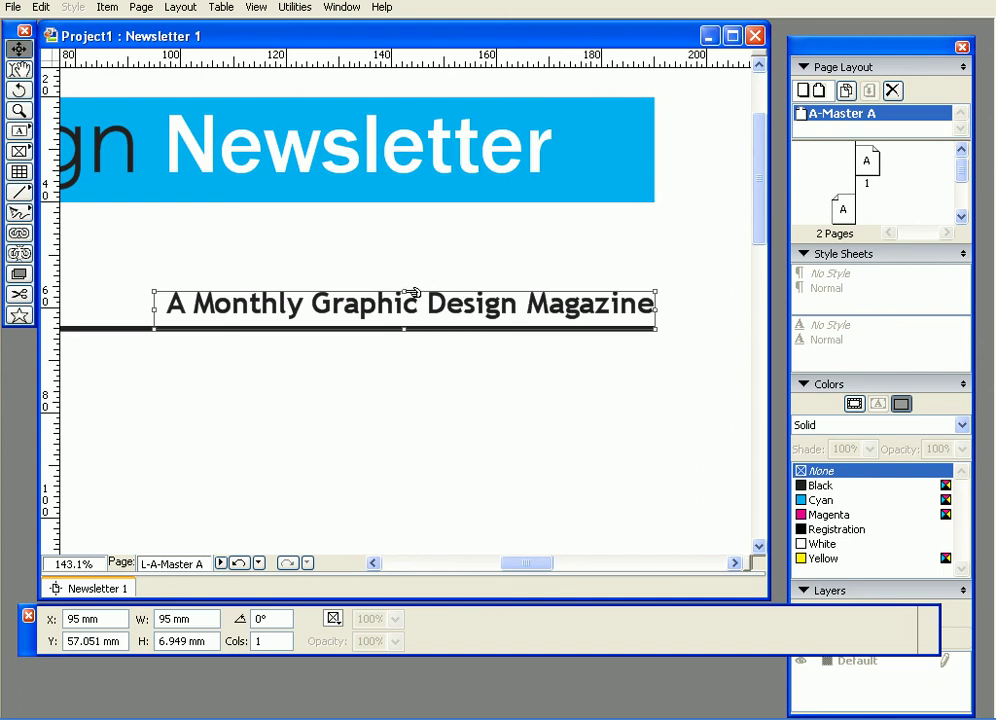
{"action": "left_click_drag", "start_coordinate": [411, 292], "coordinate": [411, 301]}
{"action": "left_click", "coordinate": [422, 269]}
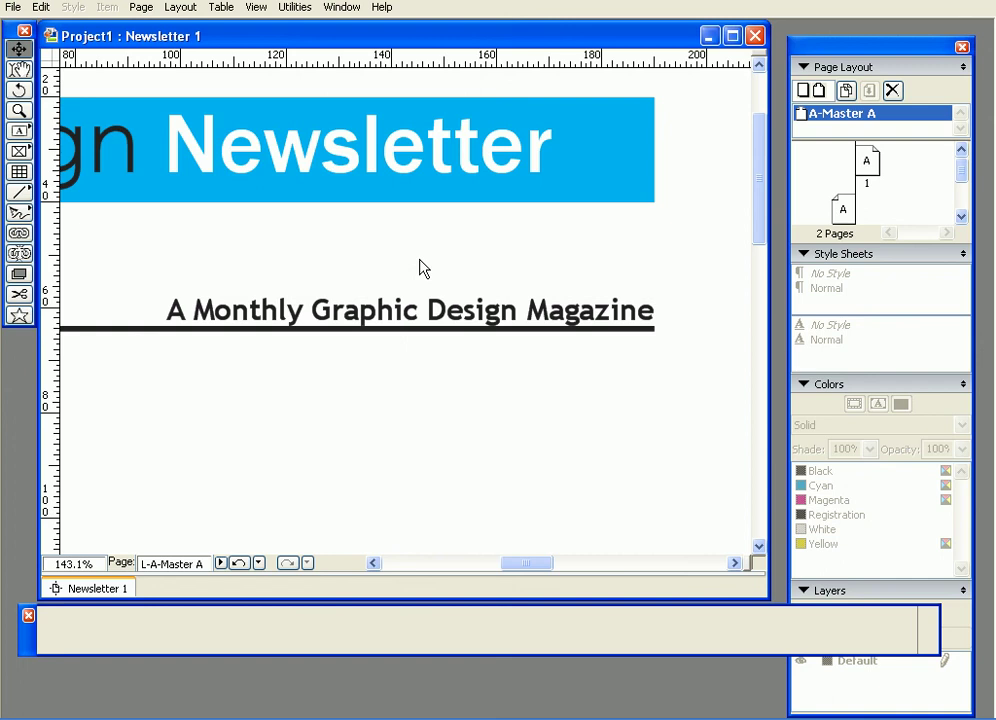
Step: Nudge the tagline frame up so it sits just clear above the rule
{"action": "scroll", "coordinate": [420, 268], "scroll_direction": "down", "scroll_amount": 5}
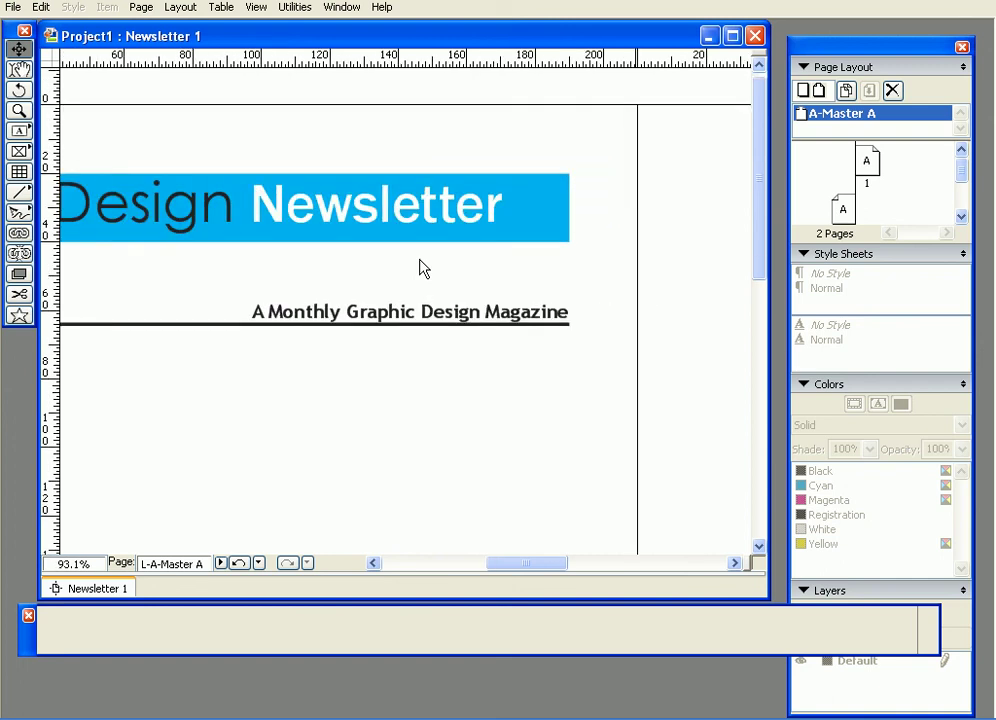
{"action": "key", "text": "ctrl+0"}
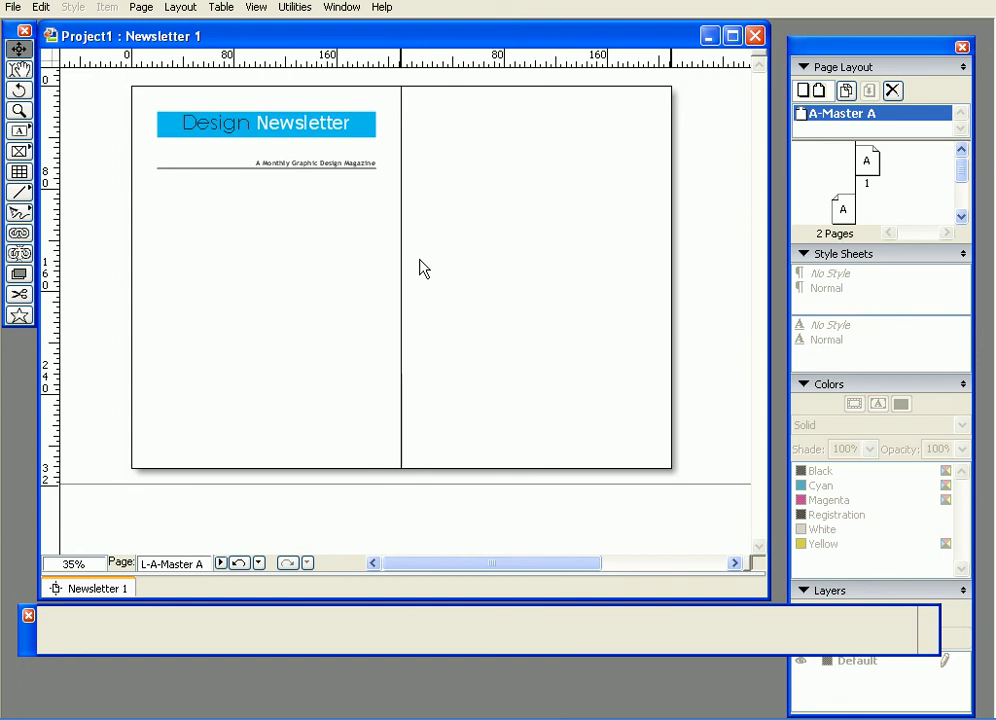
{"action": "scroll", "coordinate": [420, 268], "scroll_direction": "up", "scroll_amount": 2}
{"action": "left_click_drag", "start_coordinate": [420, 260], "coordinate": [372, 310]}
{"action": "scroll", "coordinate": [372, 310], "scroll_direction": "up", "scroll_amount": 1}
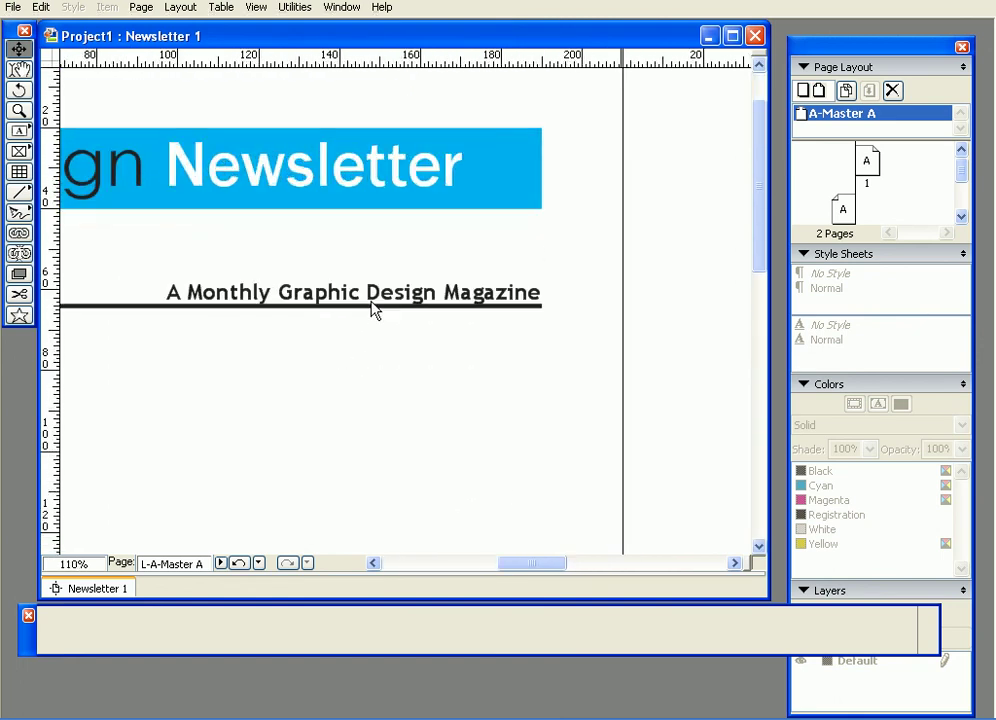
{"action": "left_click", "coordinate": [374, 290]}
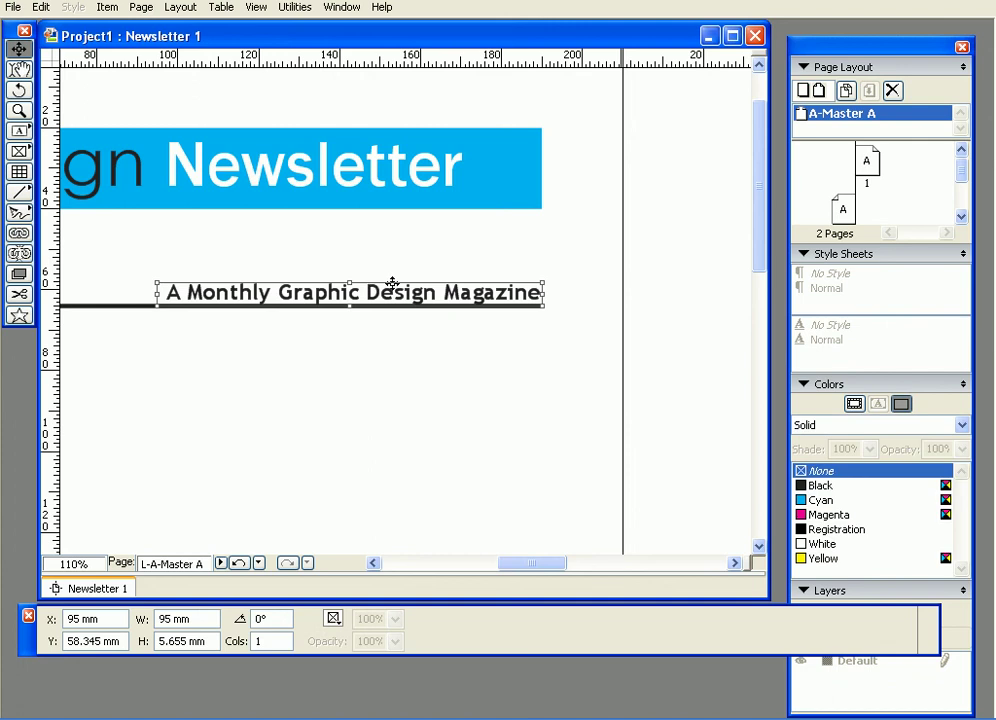
{"action": "key", "text": "Up"}
{"action": "left_click", "coordinate": [382, 371]}
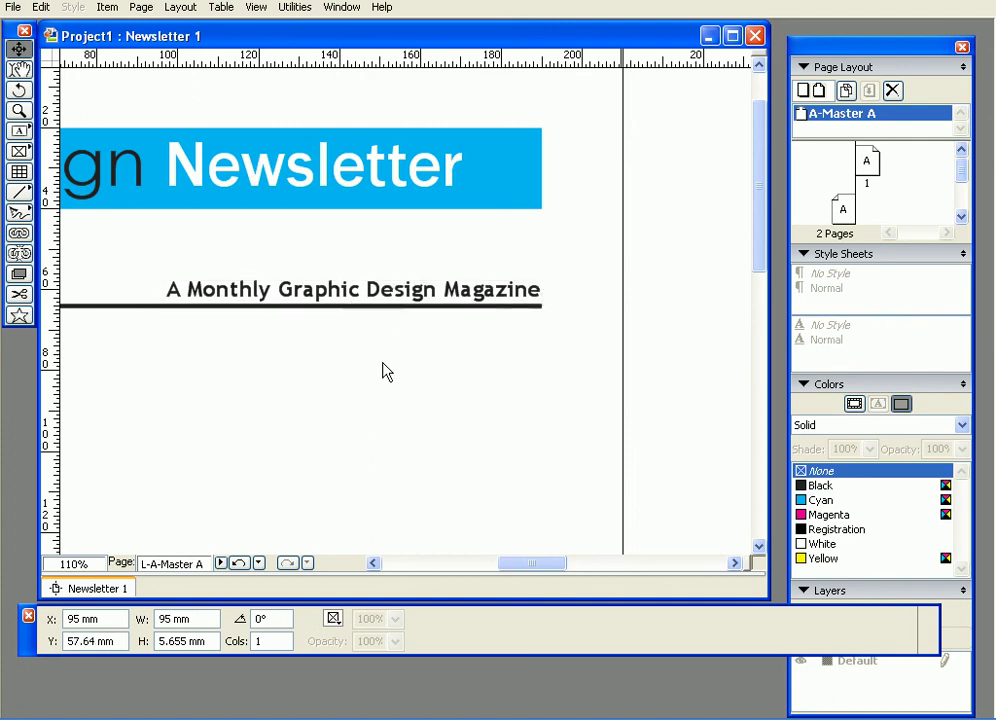
{"action": "left_click", "coordinate": [389, 368], "text": "ctrl+alt"}
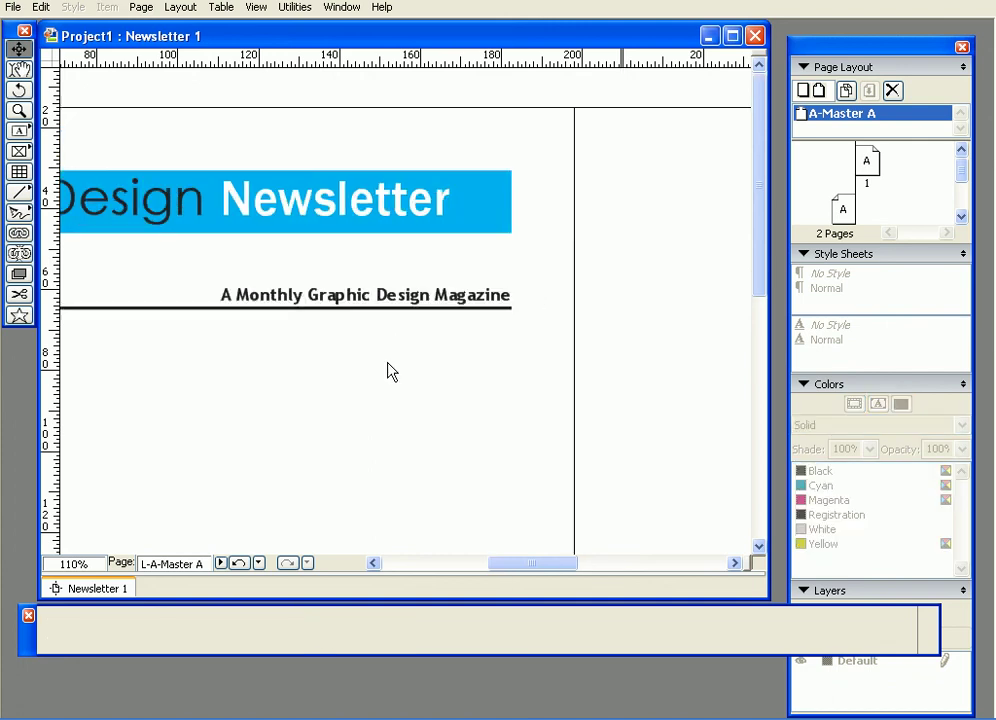
{"action": "left_click", "coordinate": [389, 368], "text": "ctrl+alt"}
{"action": "left_click_drag", "start_coordinate": [334, 343], "coordinate": [381, 360]}
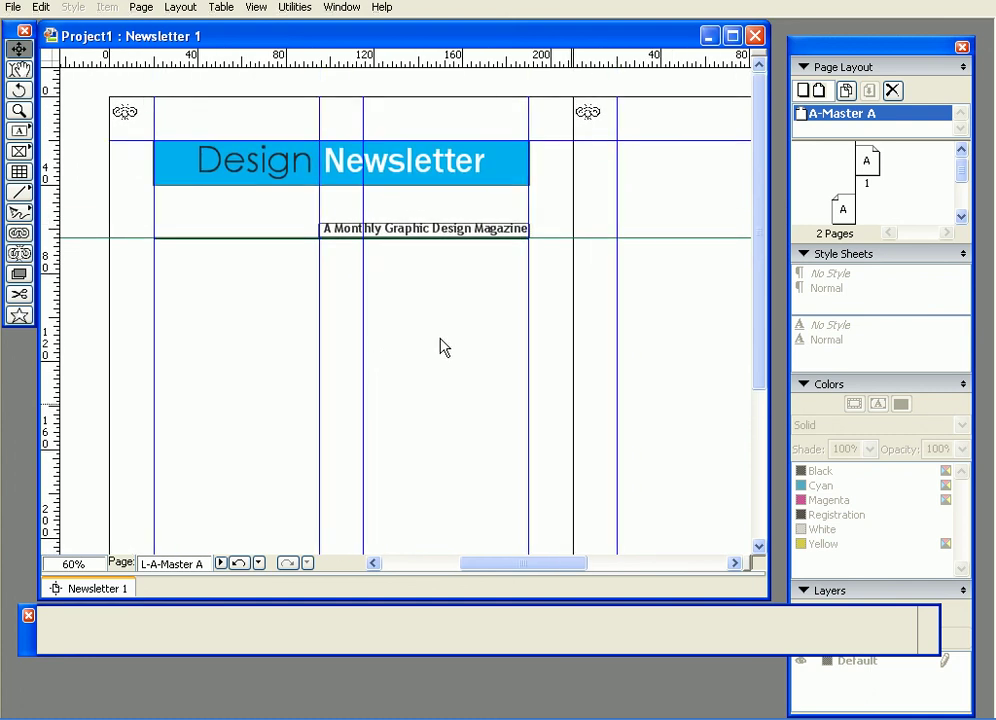